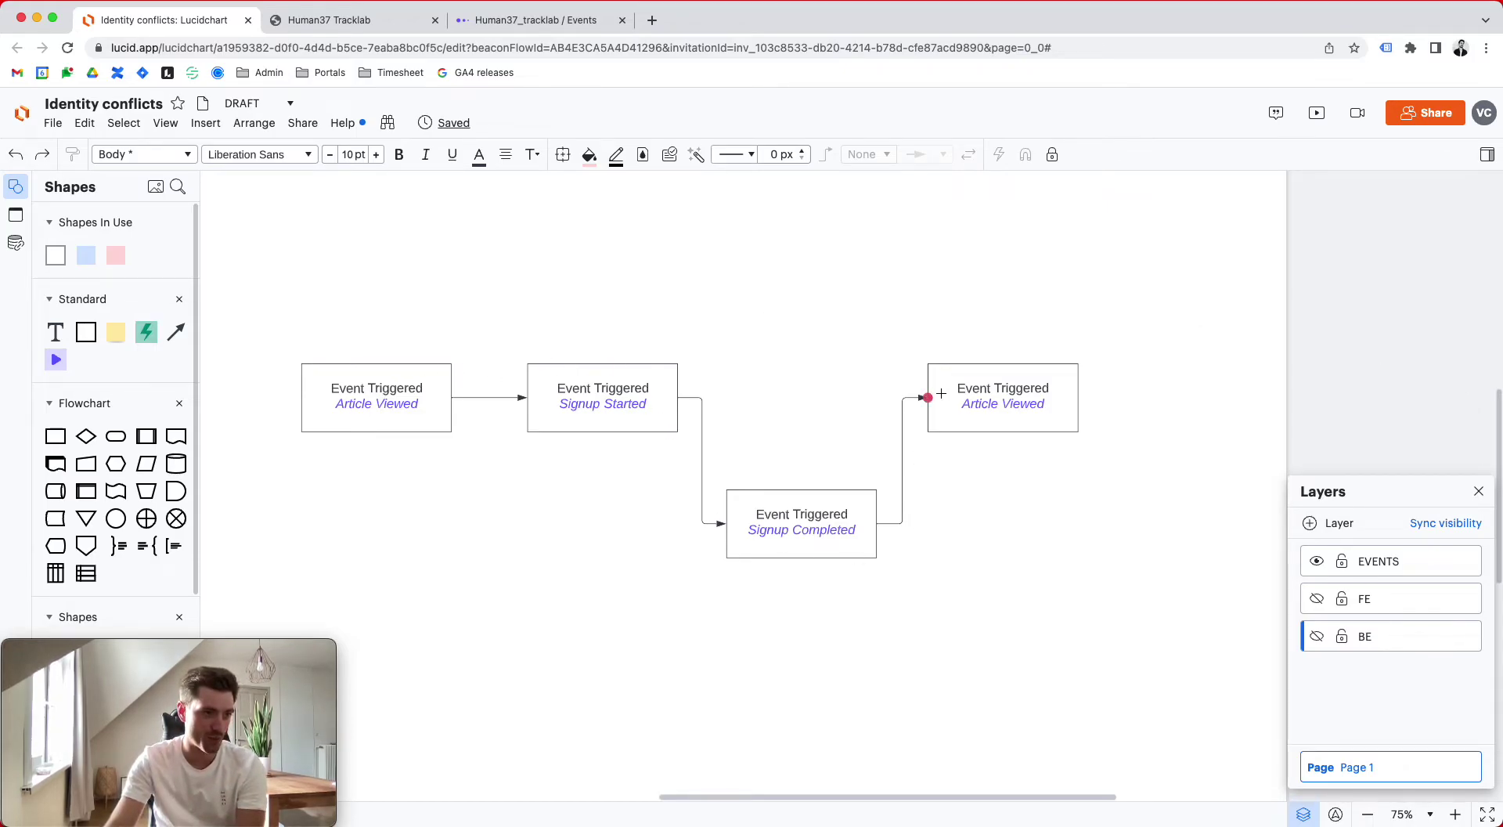
Show the hidden front-end and back-end layers, then switch to the Human37 Tracklab page
left_click(1317, 598)
left_click(1317, 636)
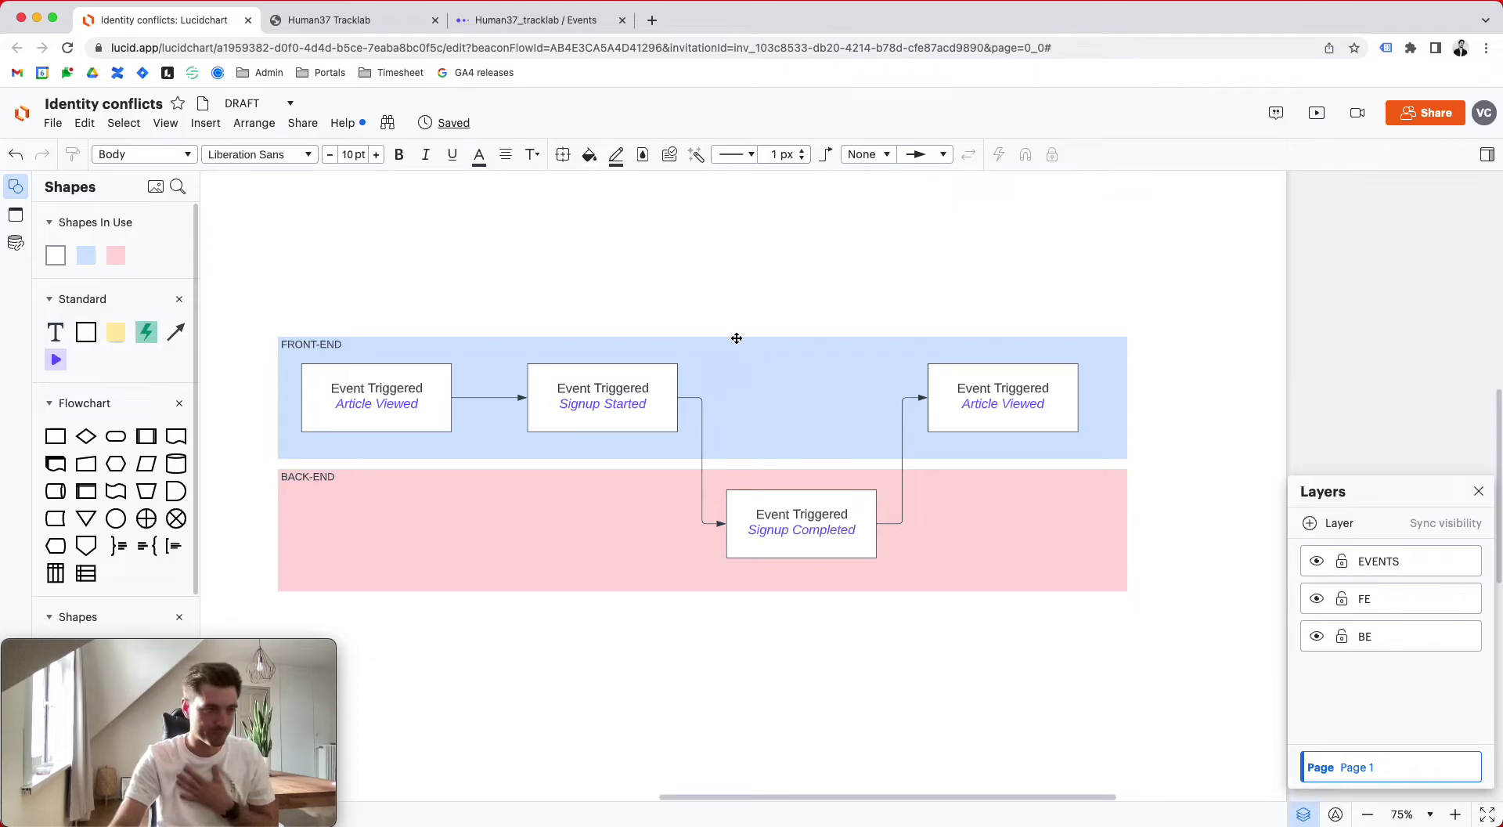
left_click(384, 21)
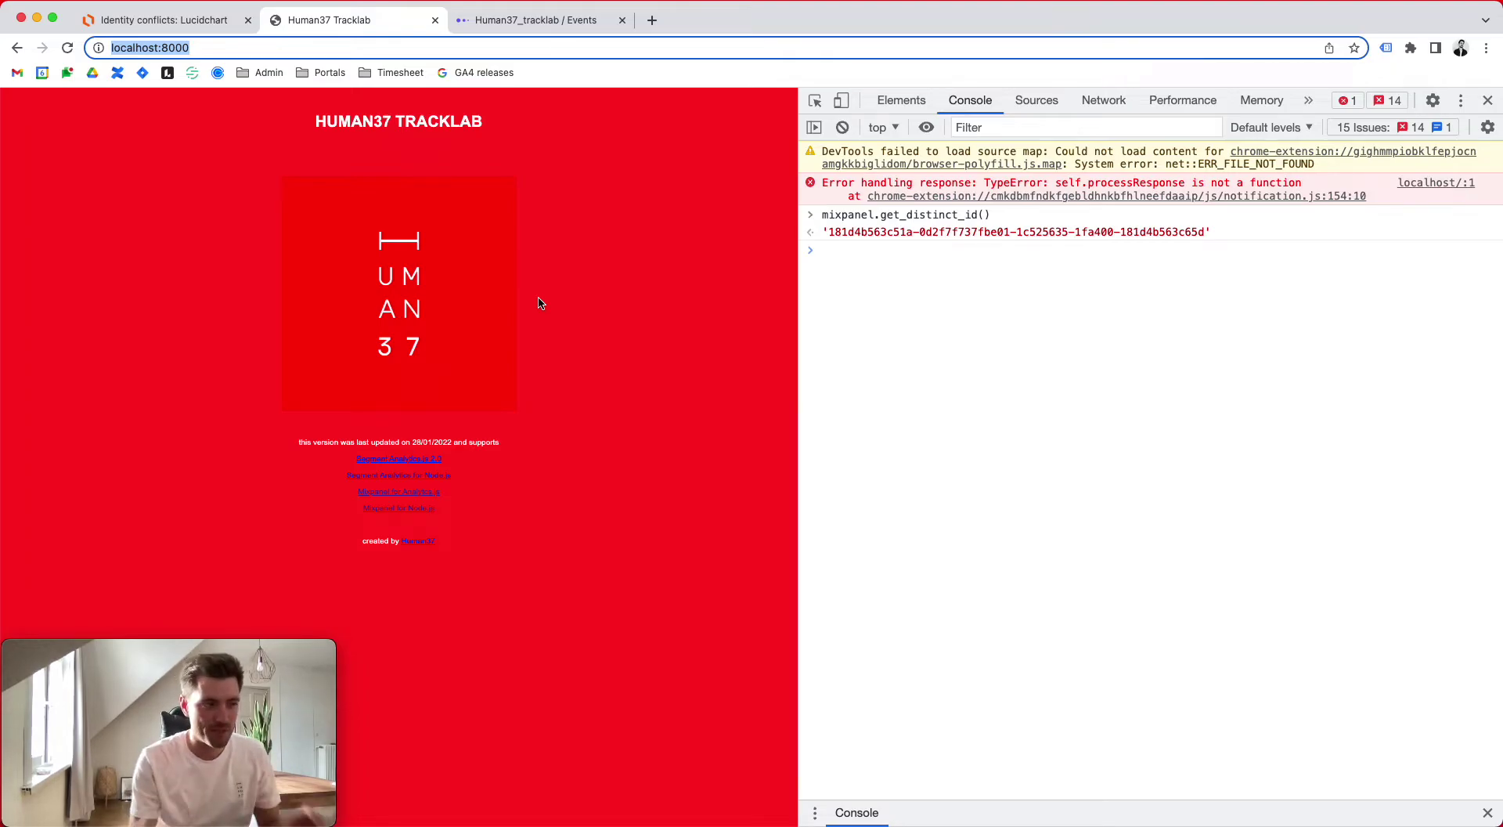
Select the returned distinct ID and run mixpanel.track("Article Viewed") in the console
left_click(830, 261)
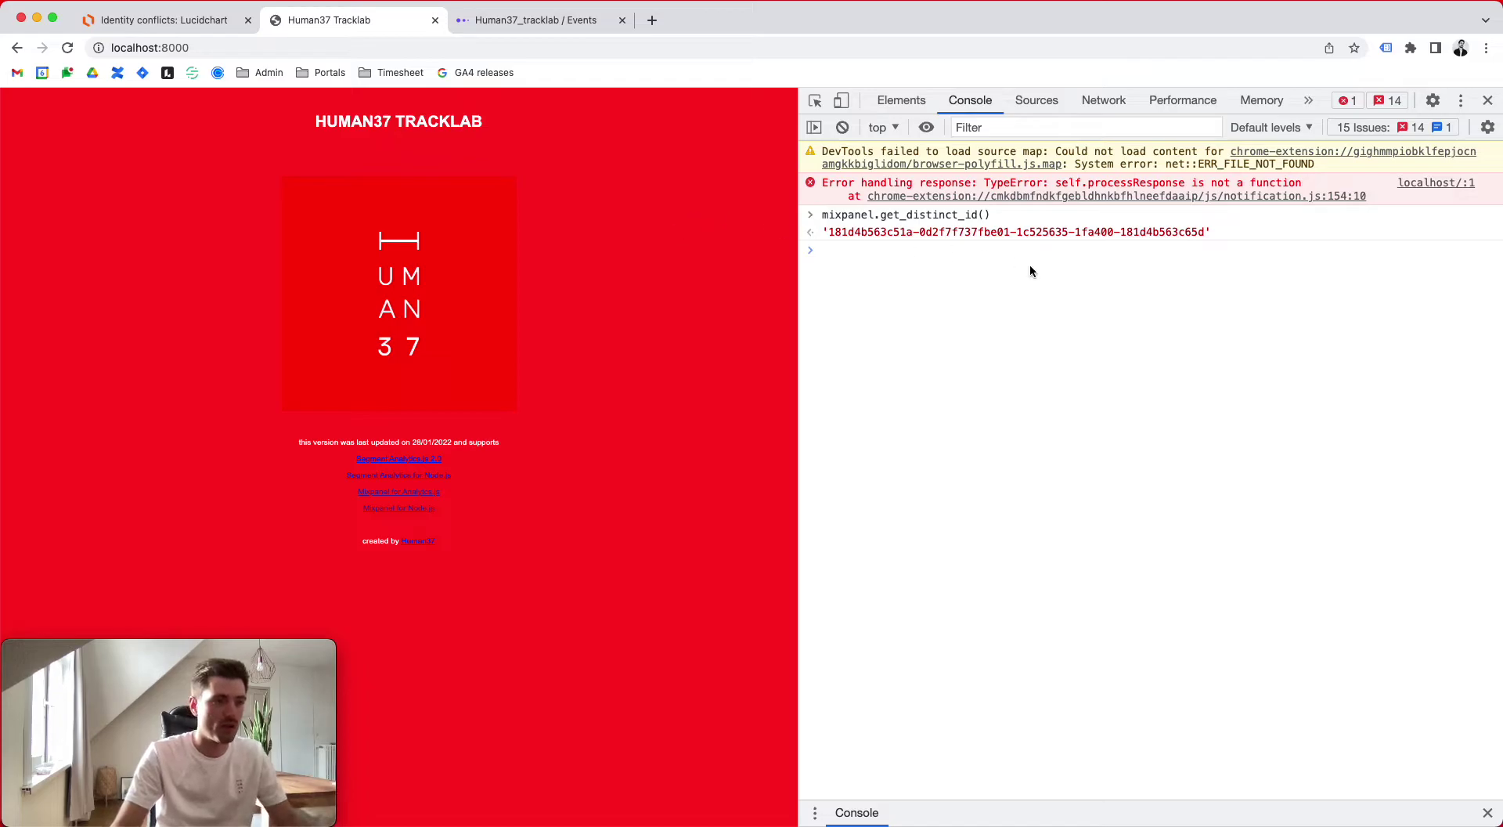
left_click_drag(1247, 232, 833, 232)
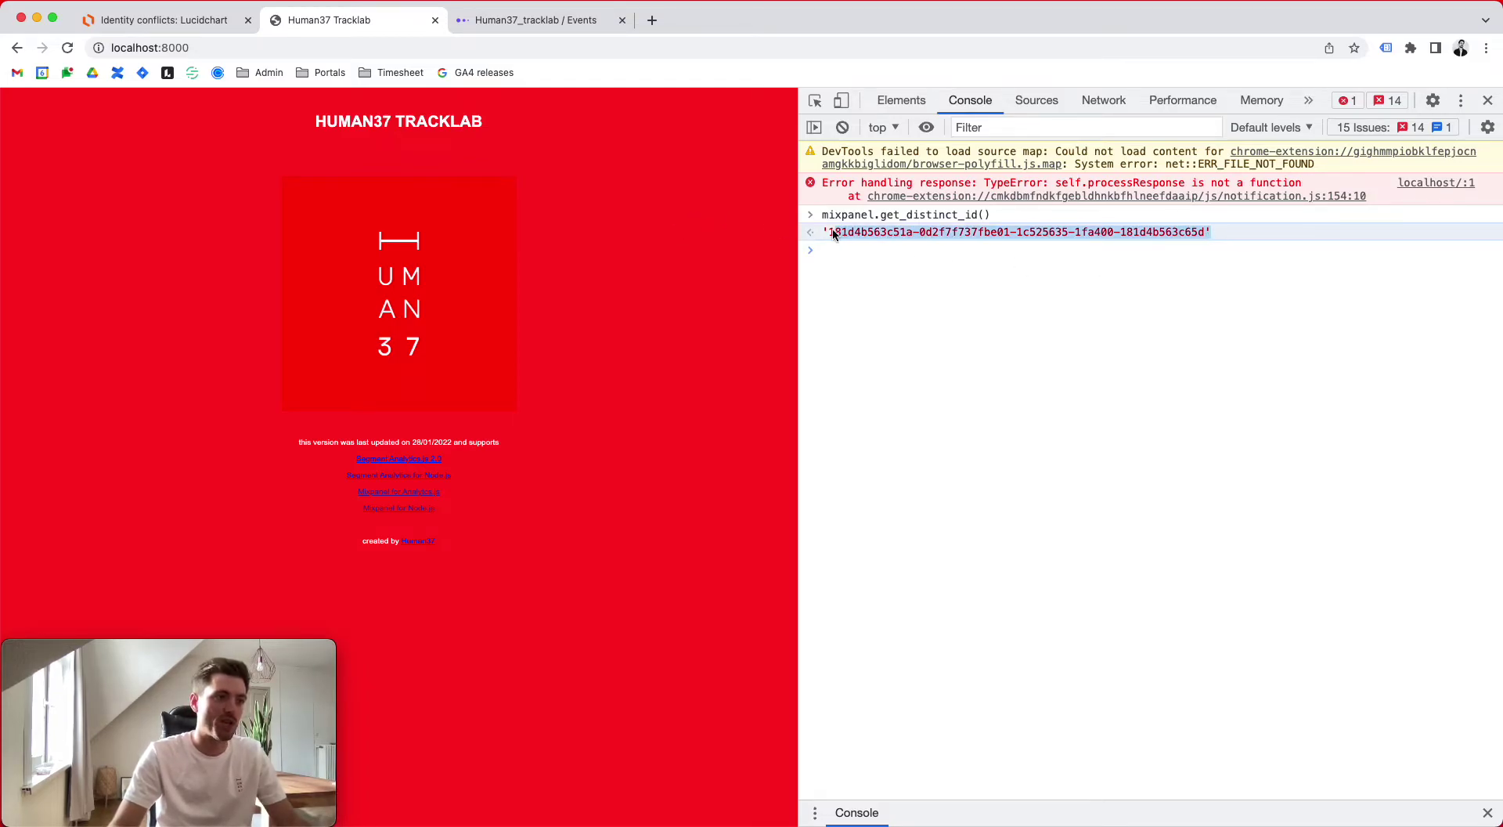
left_click(878, 253)
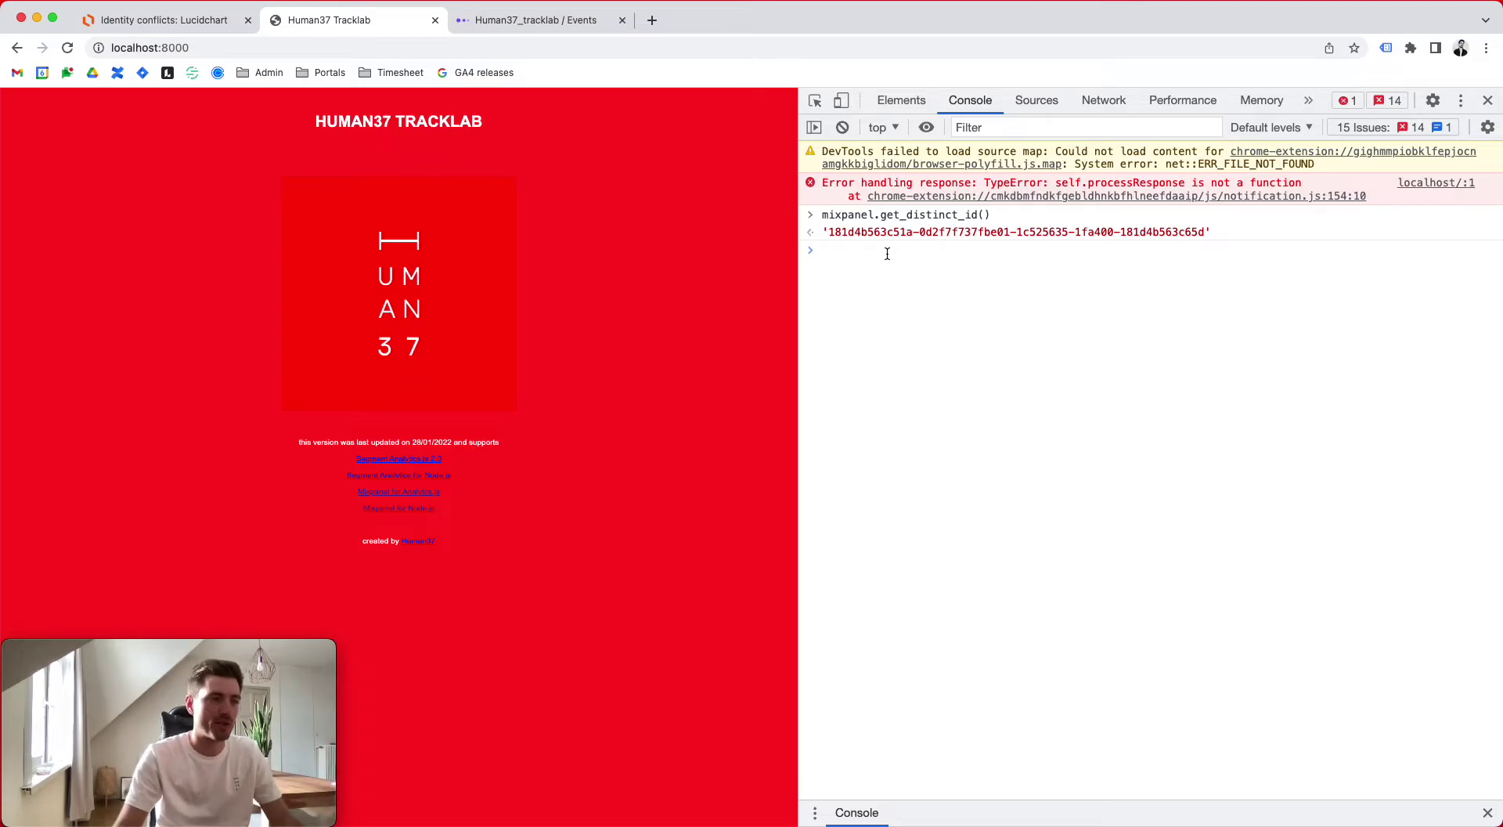
type("m")
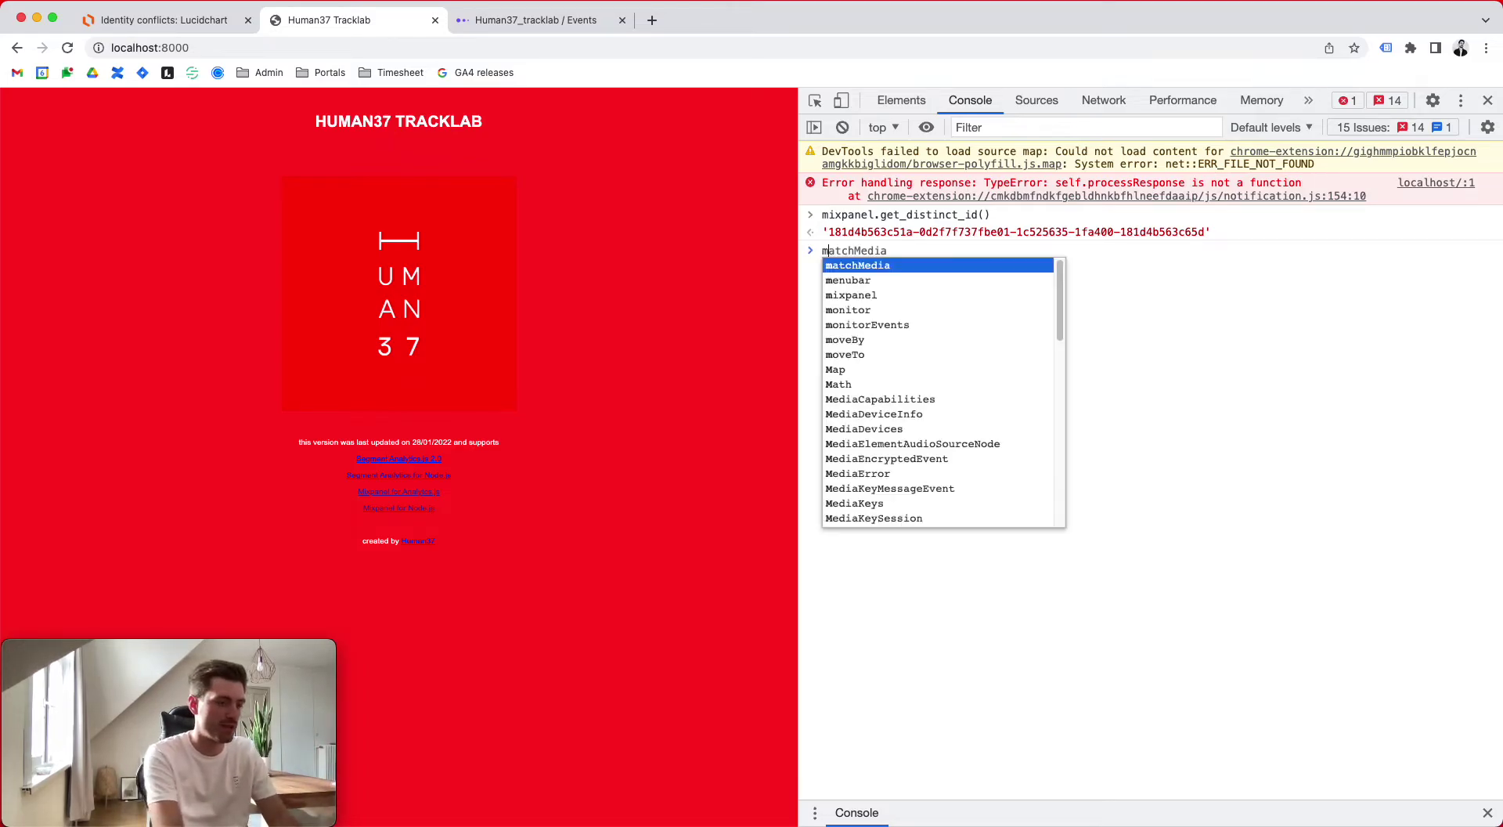
type("ixpanel.track(")
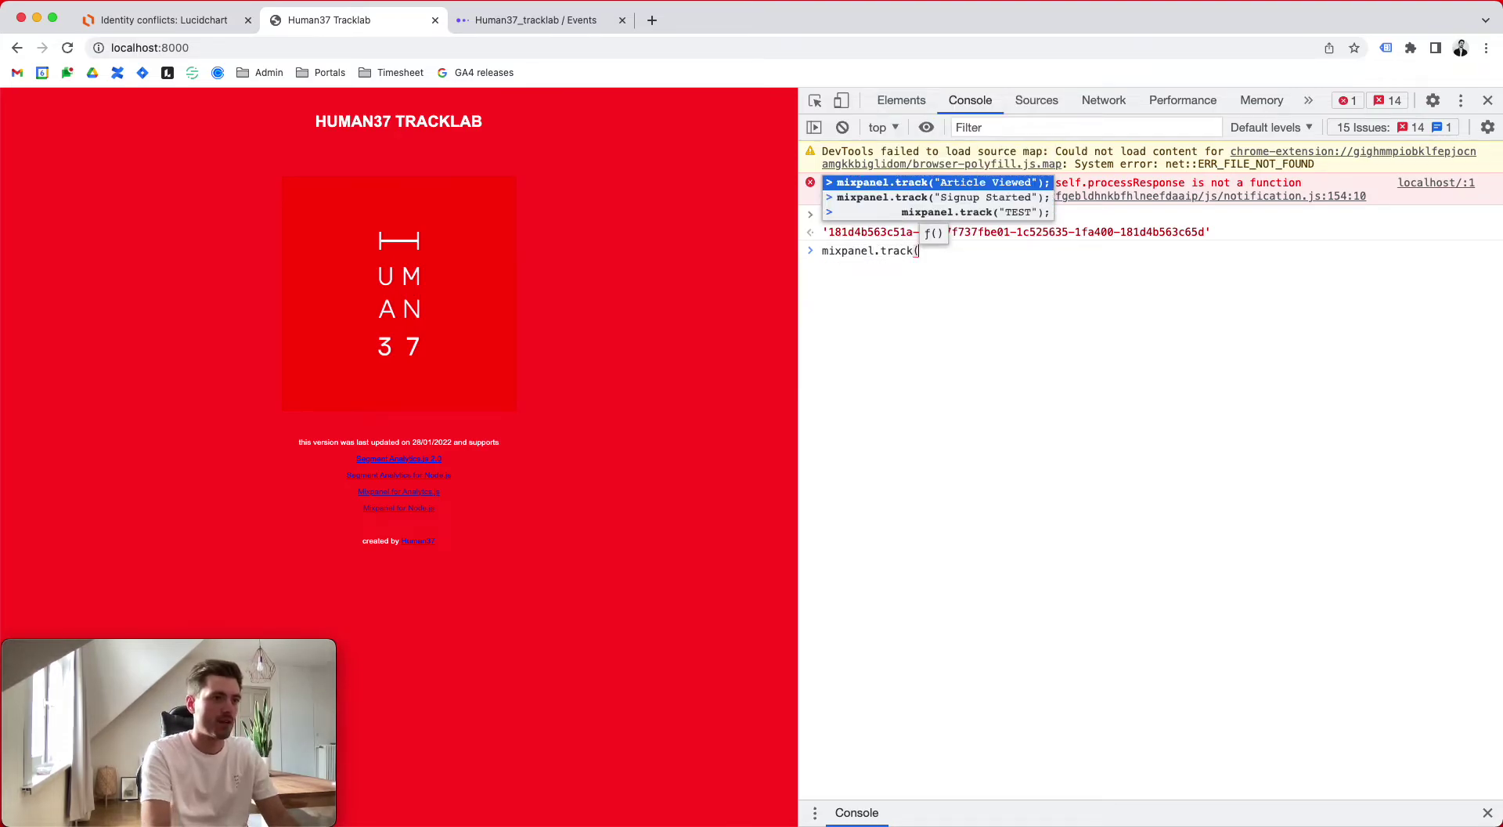
key("Tab")
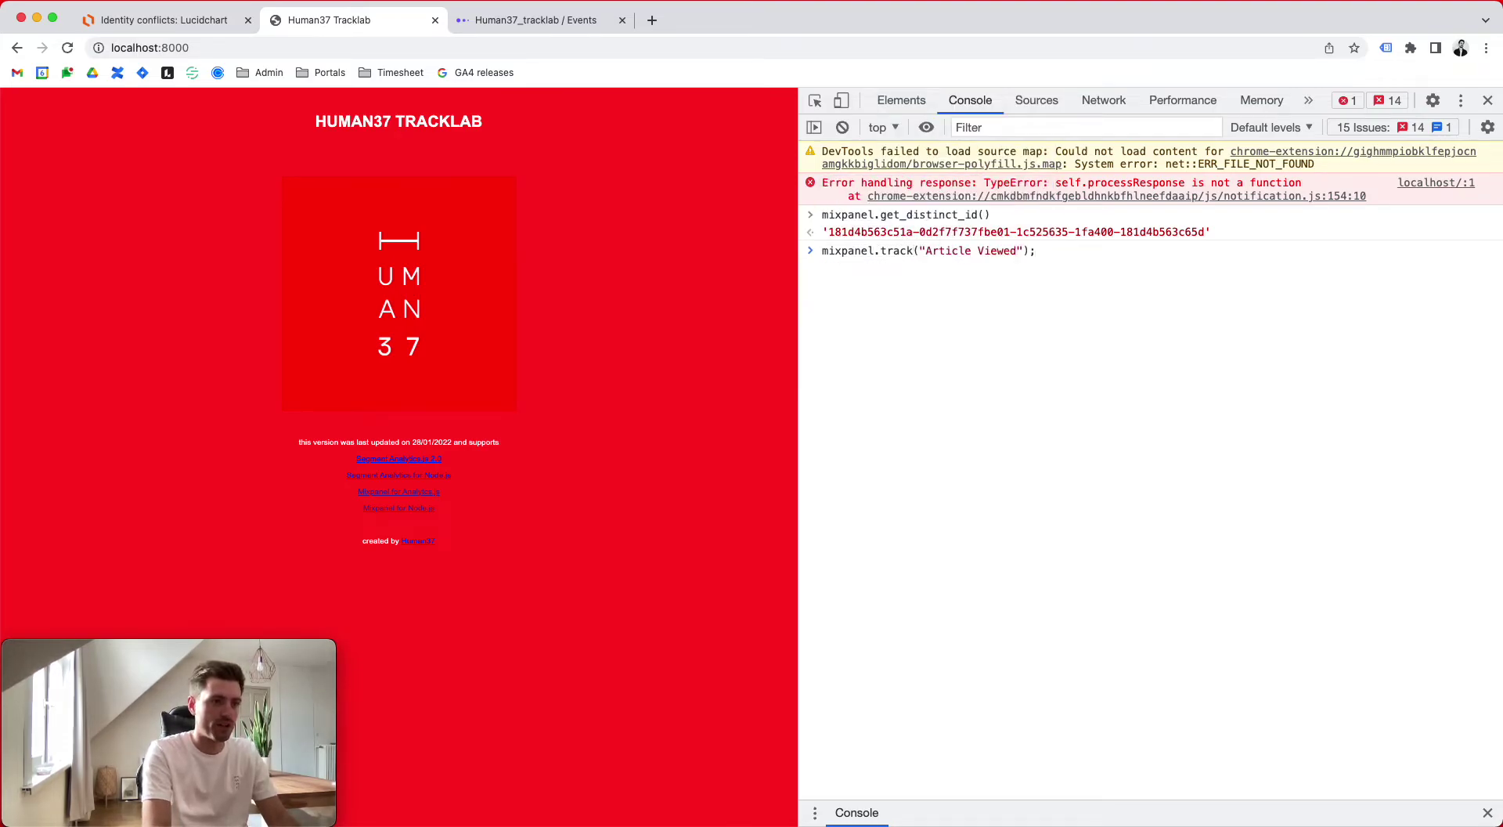
key("Return")
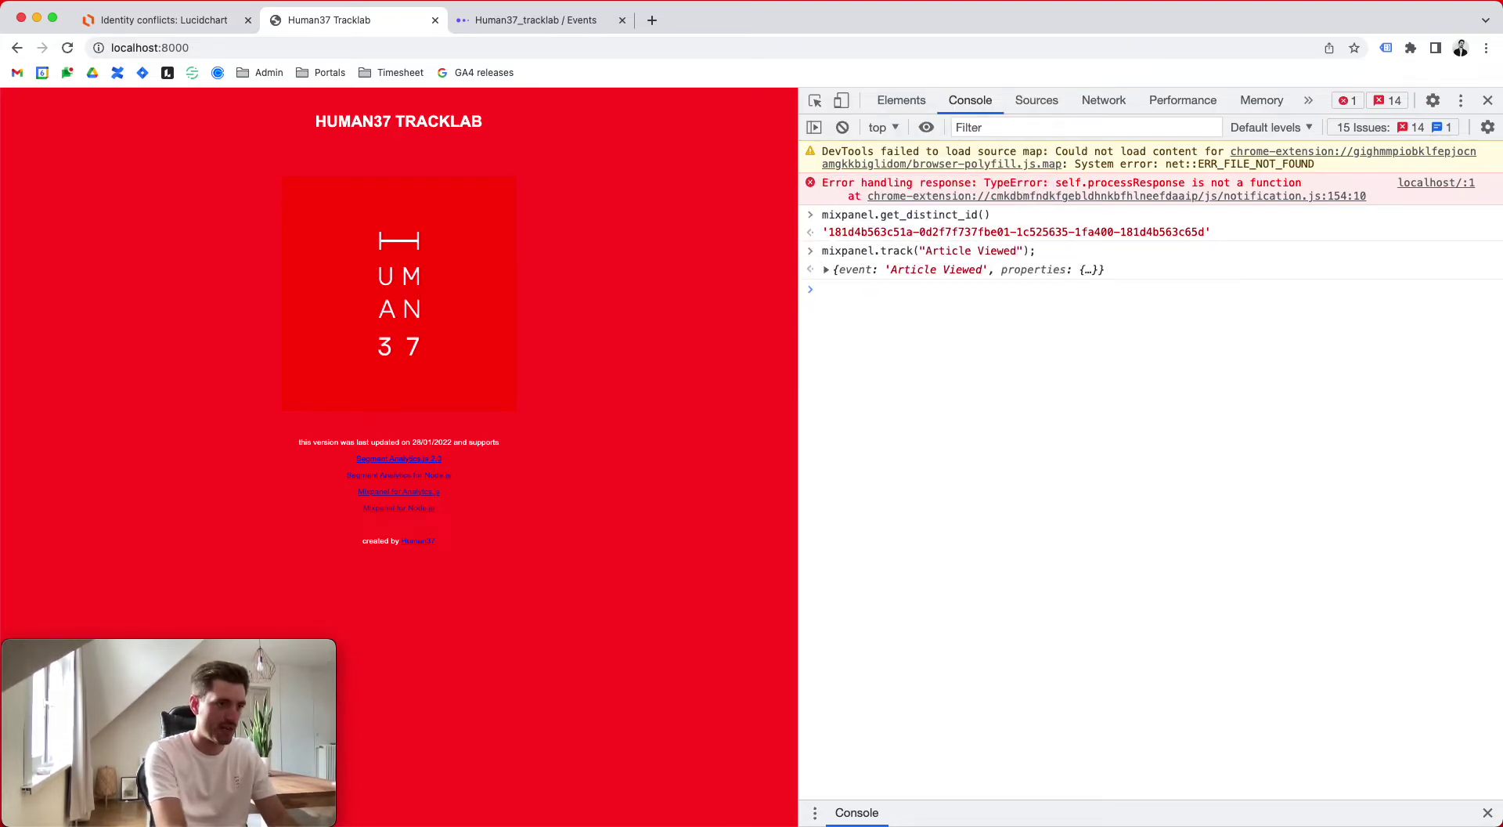
Run mixpanel.track("Signup Started") recalled from the console history
type("mixpanel.")
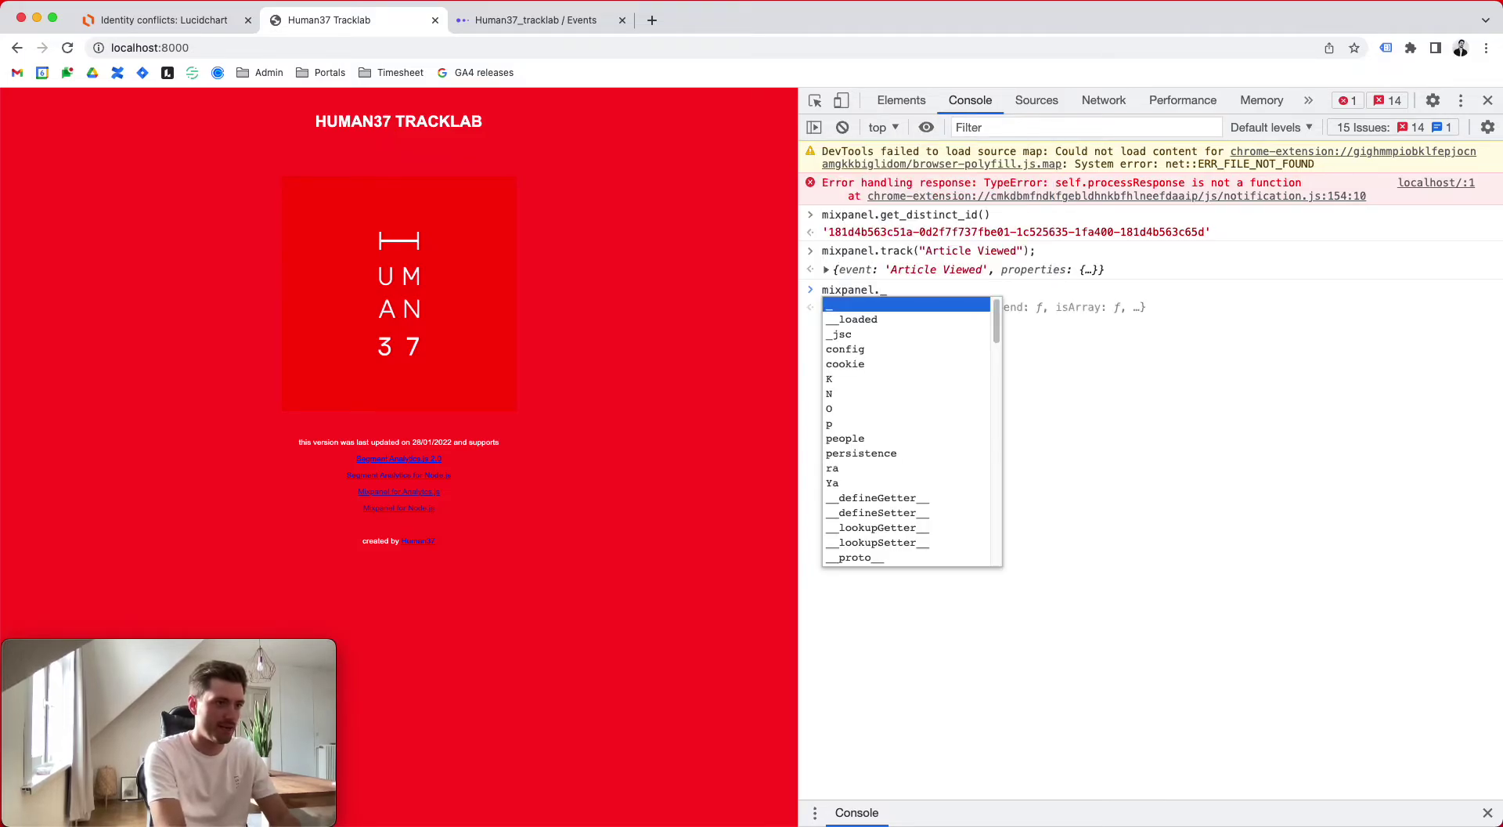
type("track(")
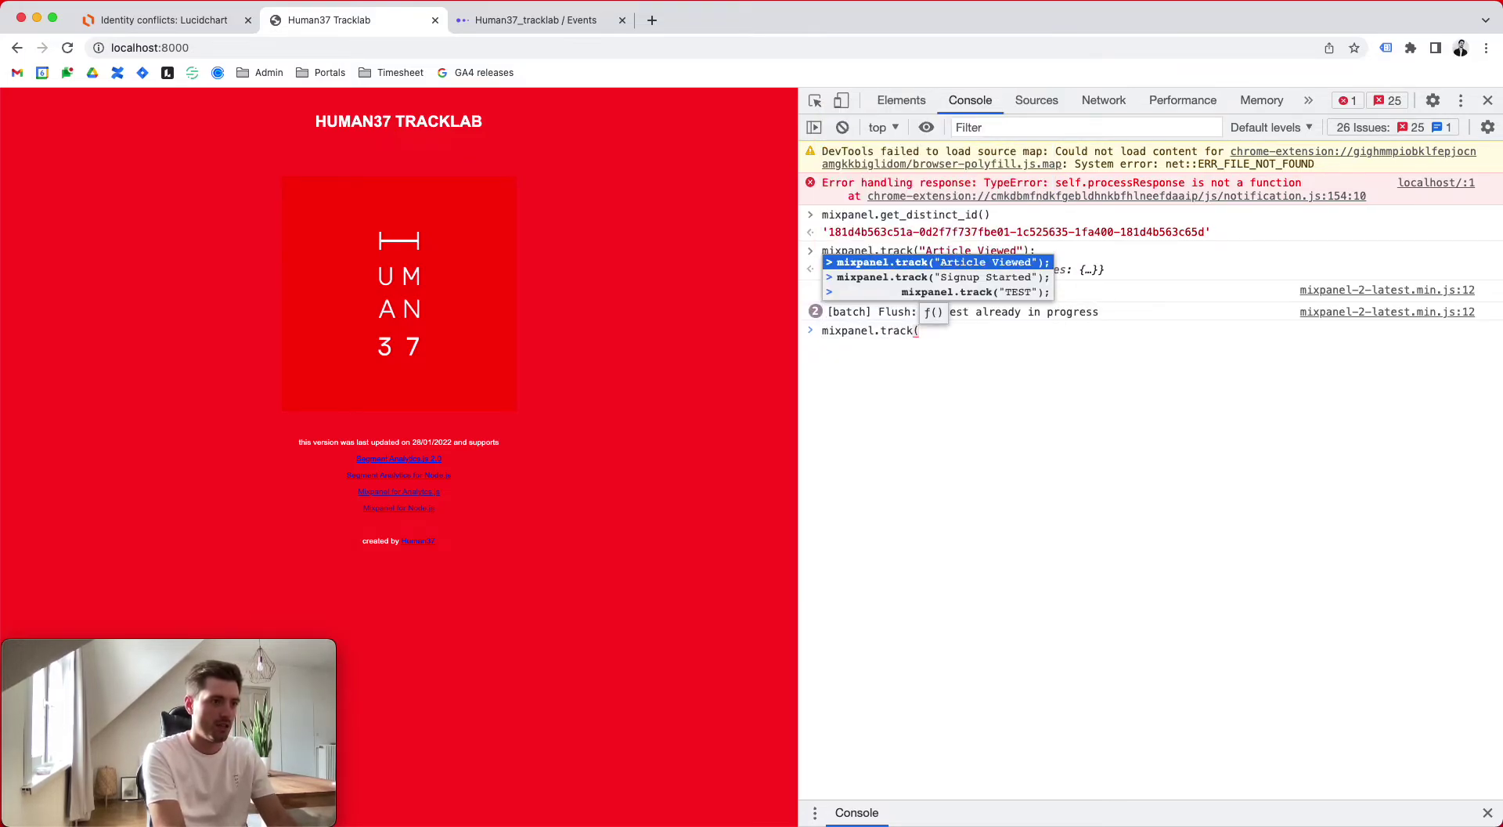
key("Down")
key("Tab")
key("Return")
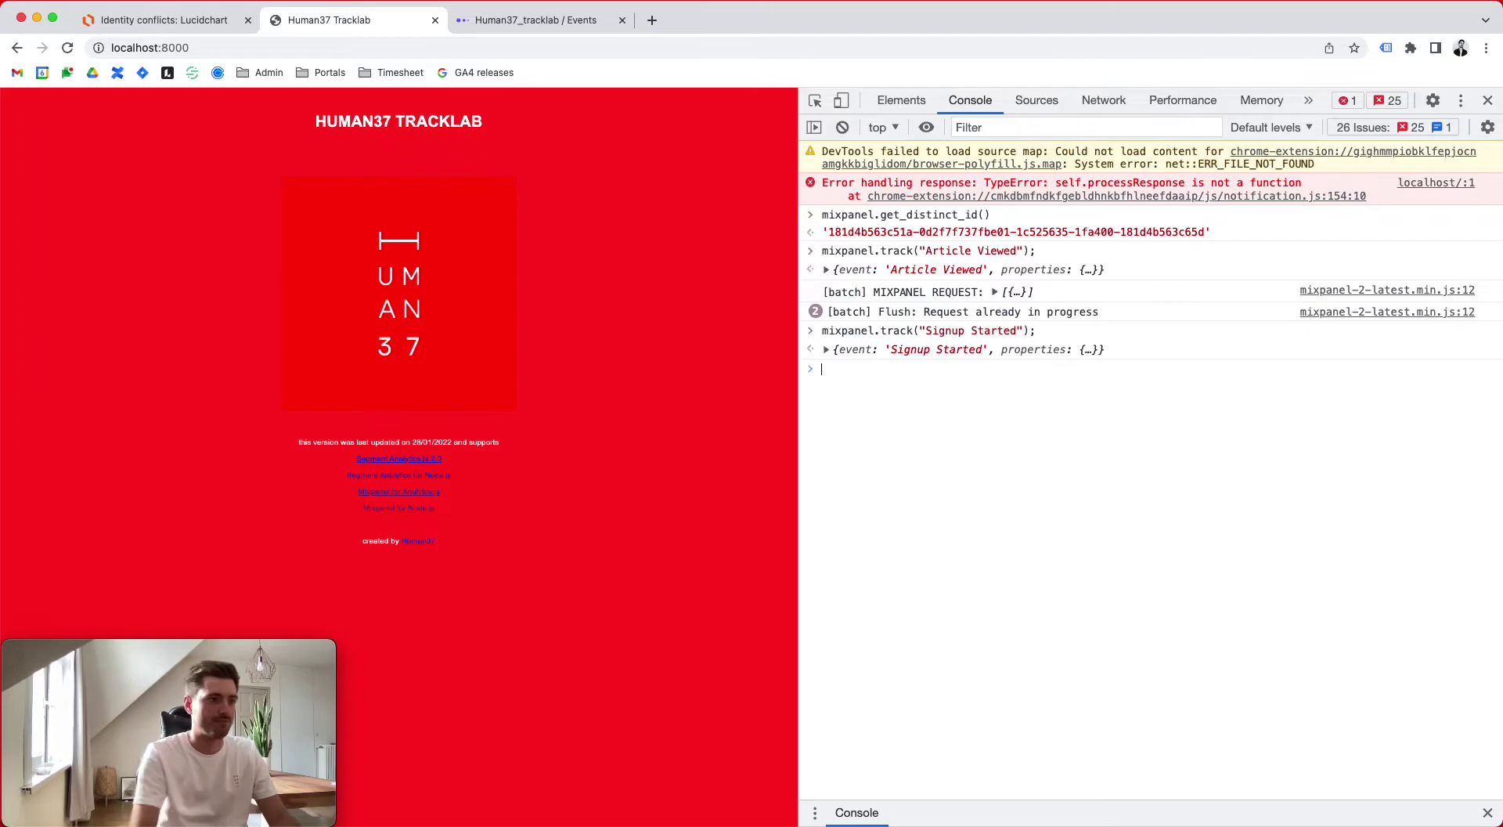
Expand the Signup Started properties, check $device_id and distinct_id, and select the ID's last segment
left_click(825, 349)
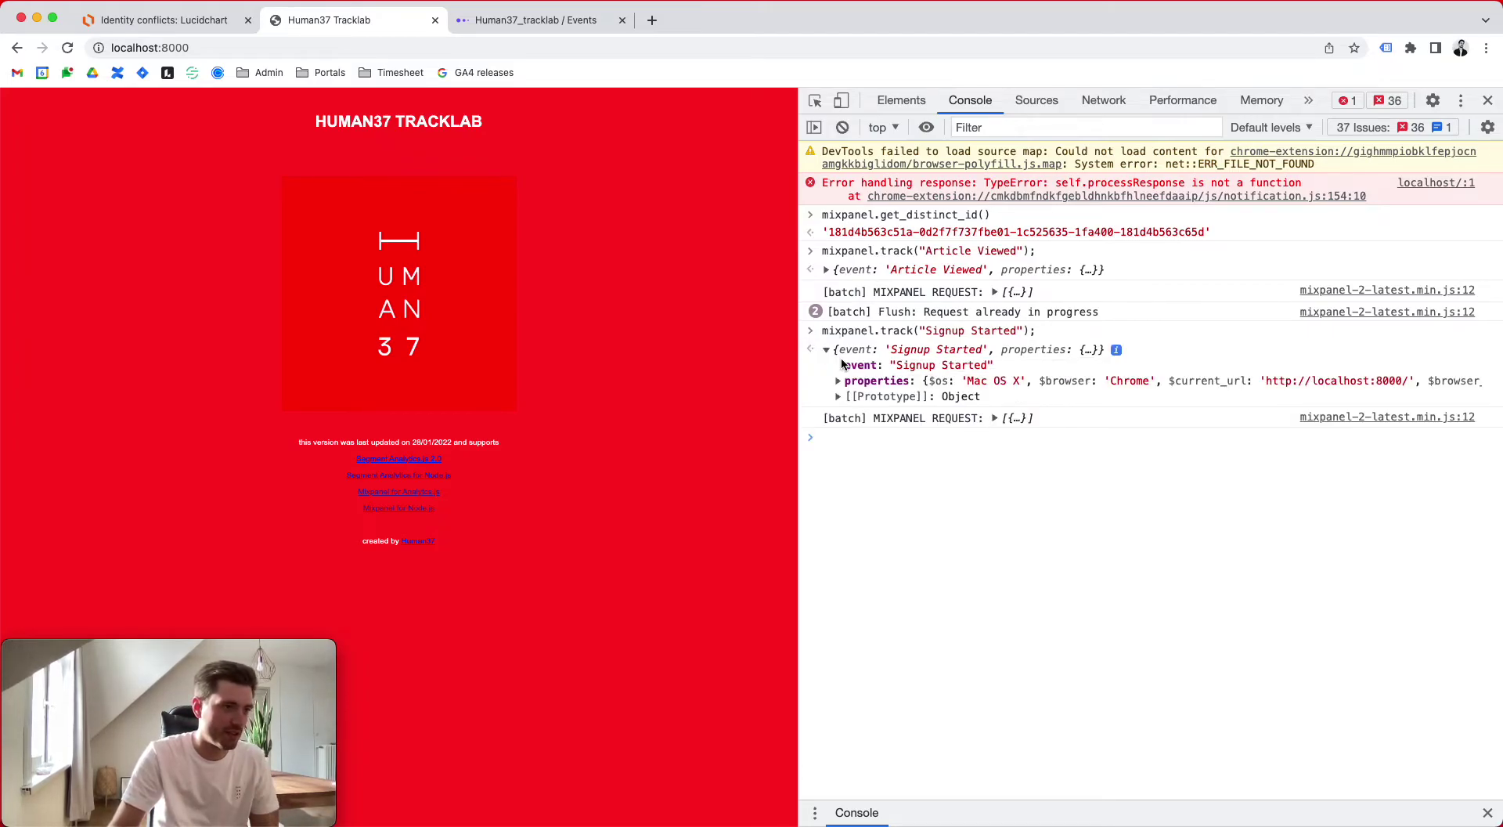
left_click(838, 381)
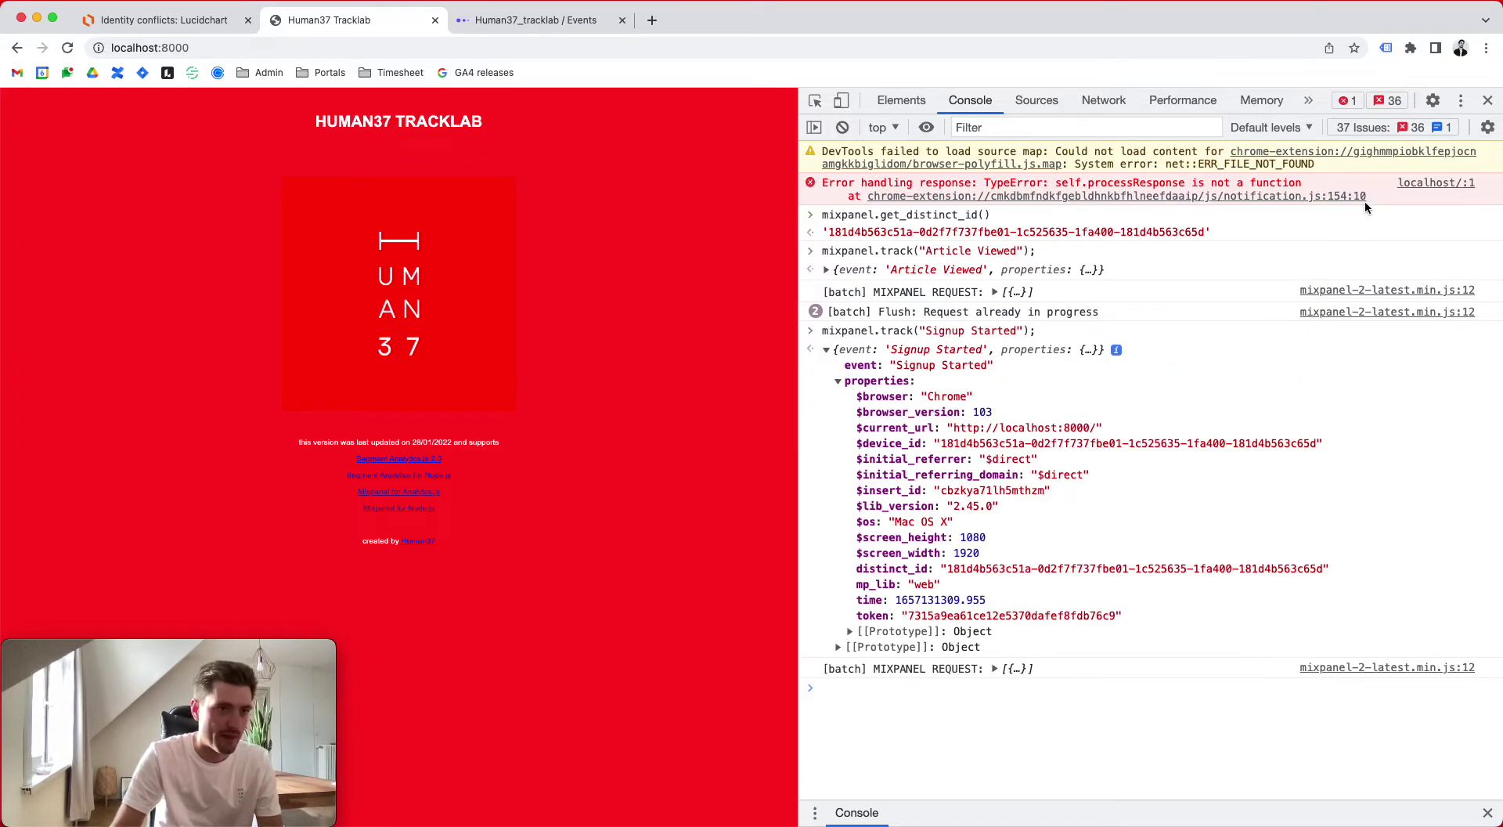
double_click(1297, 443)
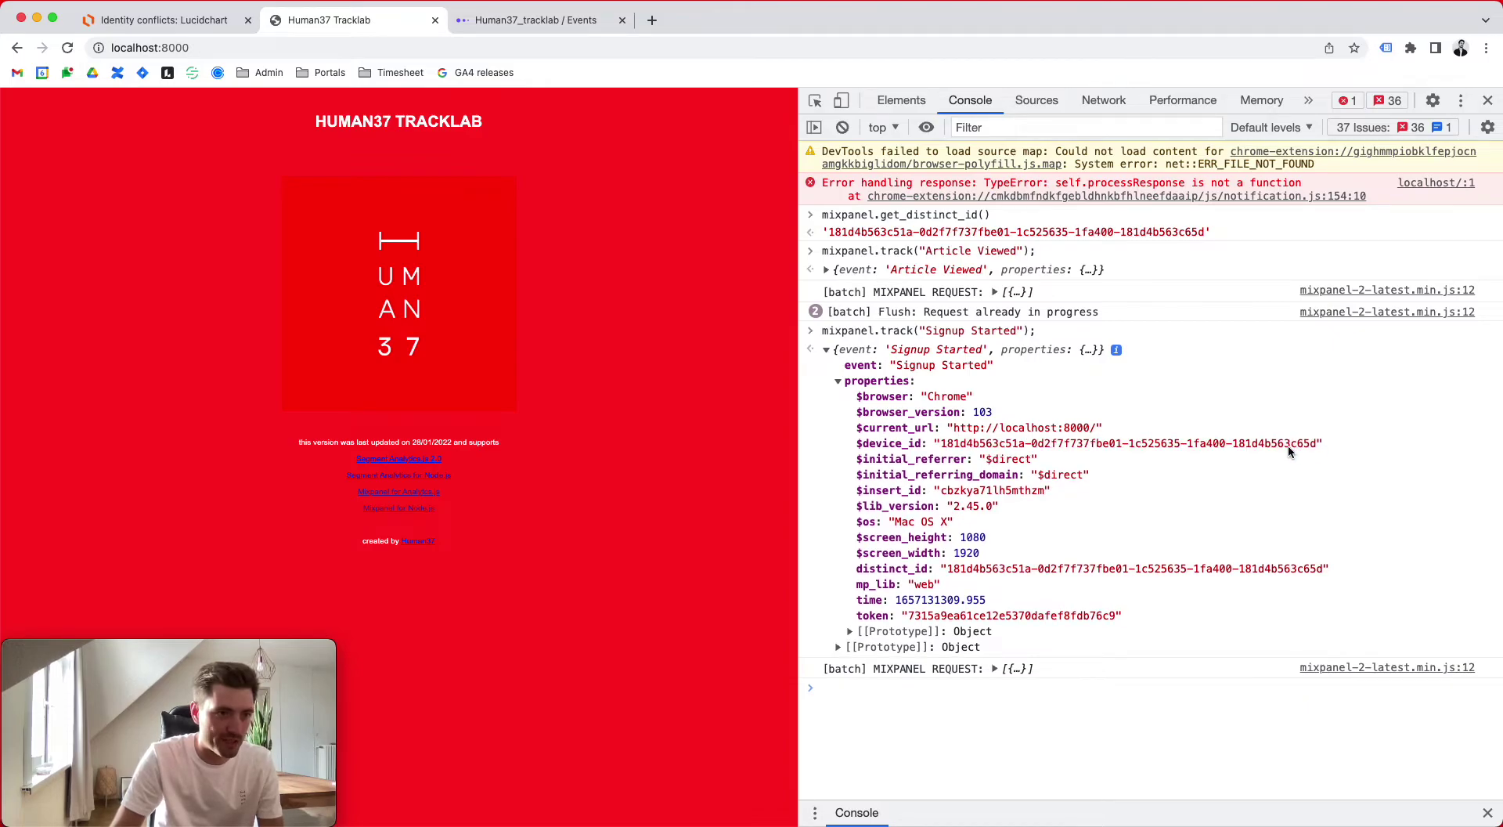
double_click(1298, 570)
key("Escape")
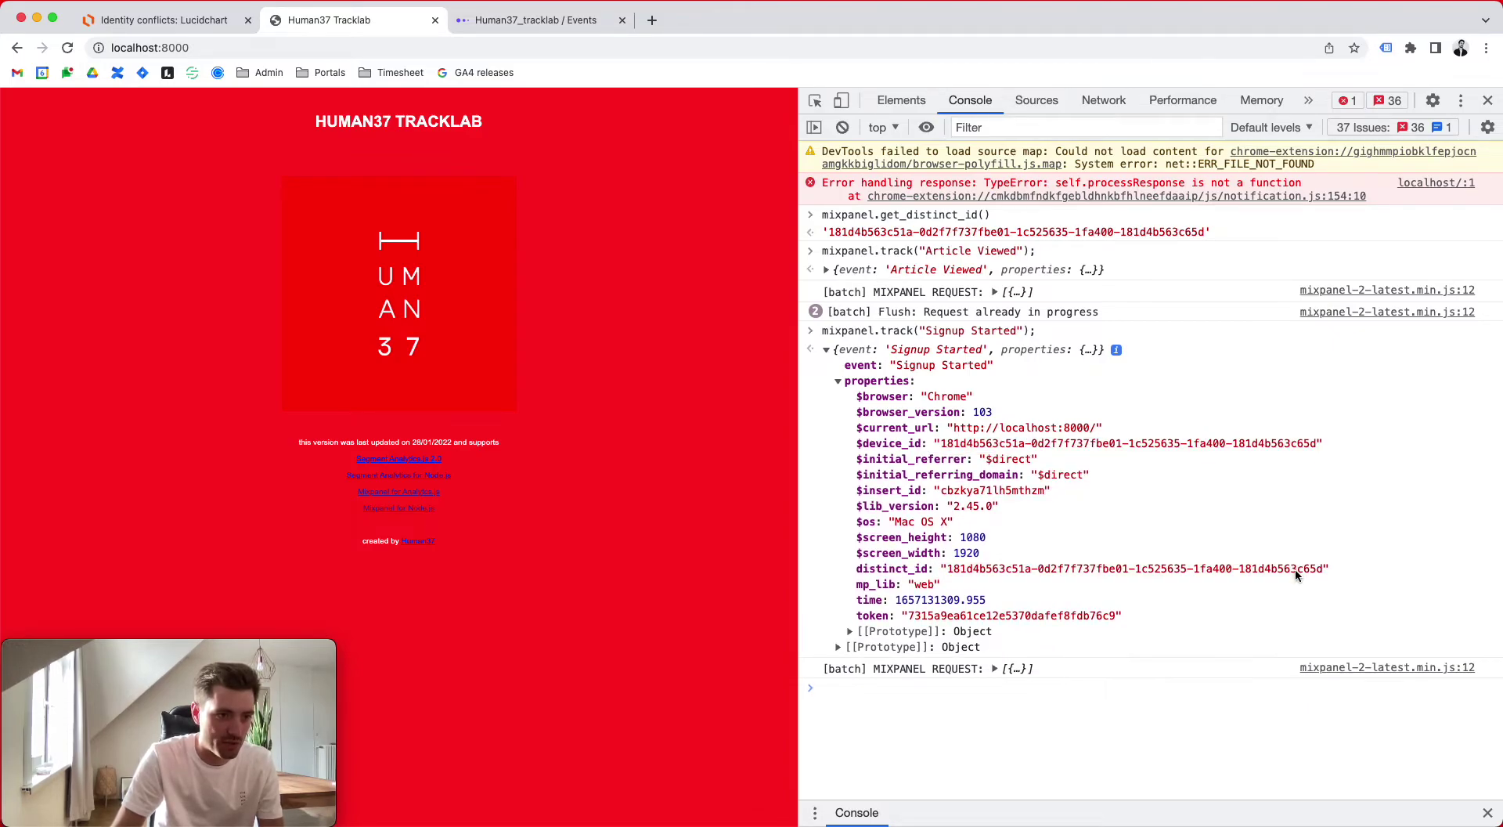
double_click(1300, 570)
key("Escape")
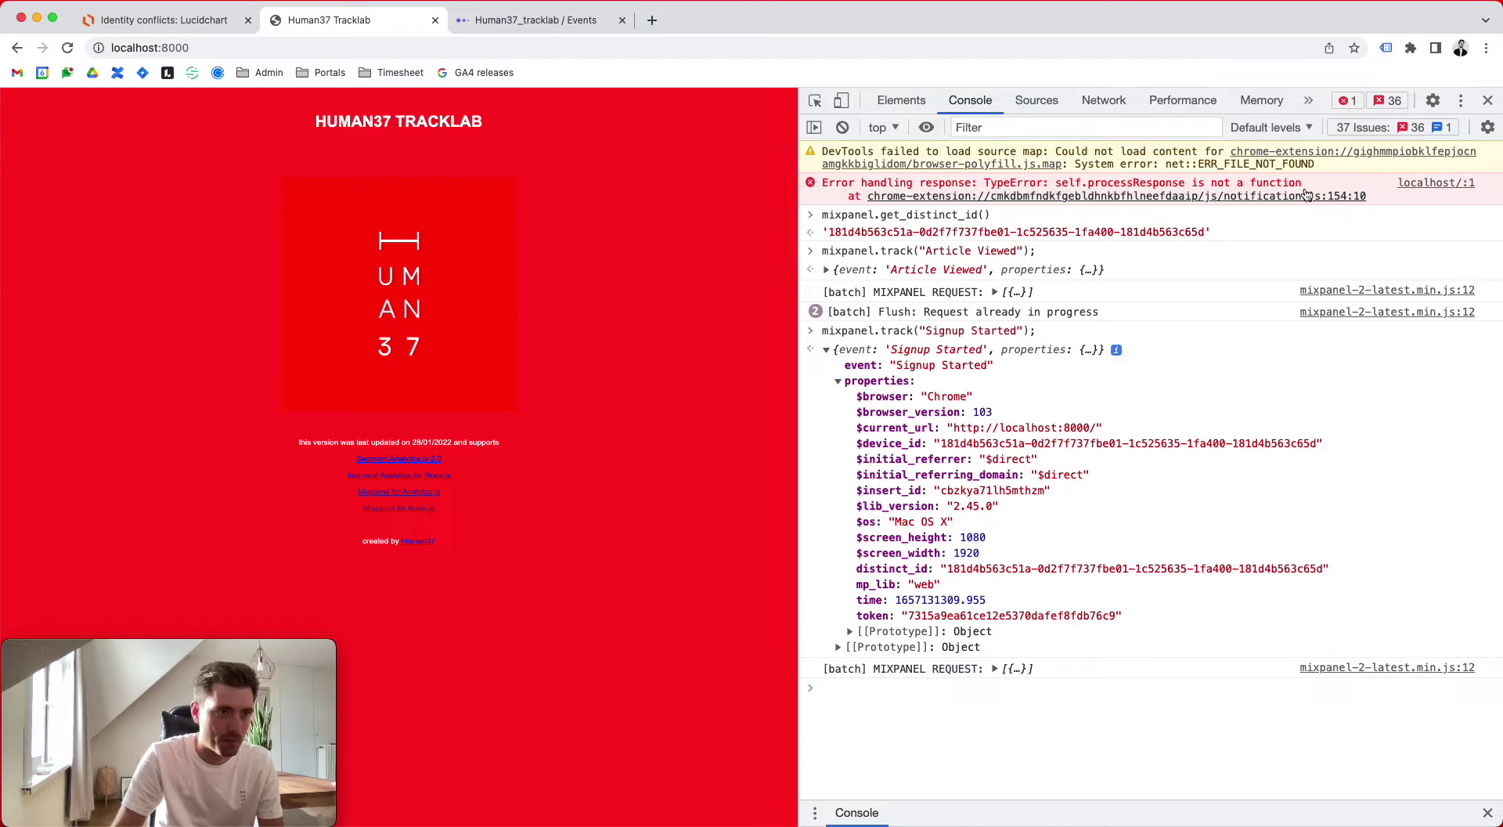
left_click(1185, 232)
double_click(1194, 232)
key("super+c")
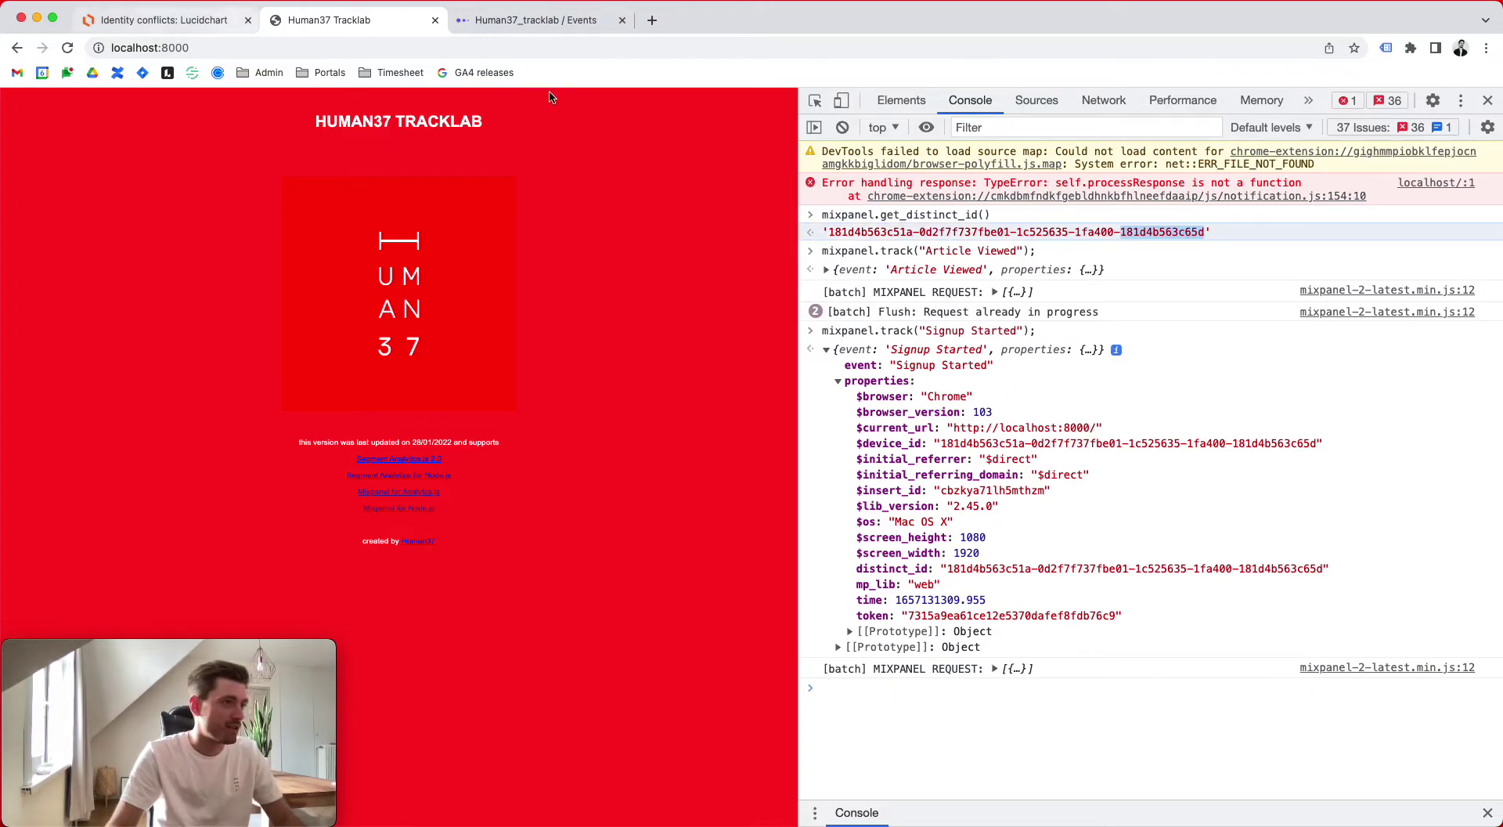
Back in the Identity conflicts diagram, add a new layer
left_click(154, 18)
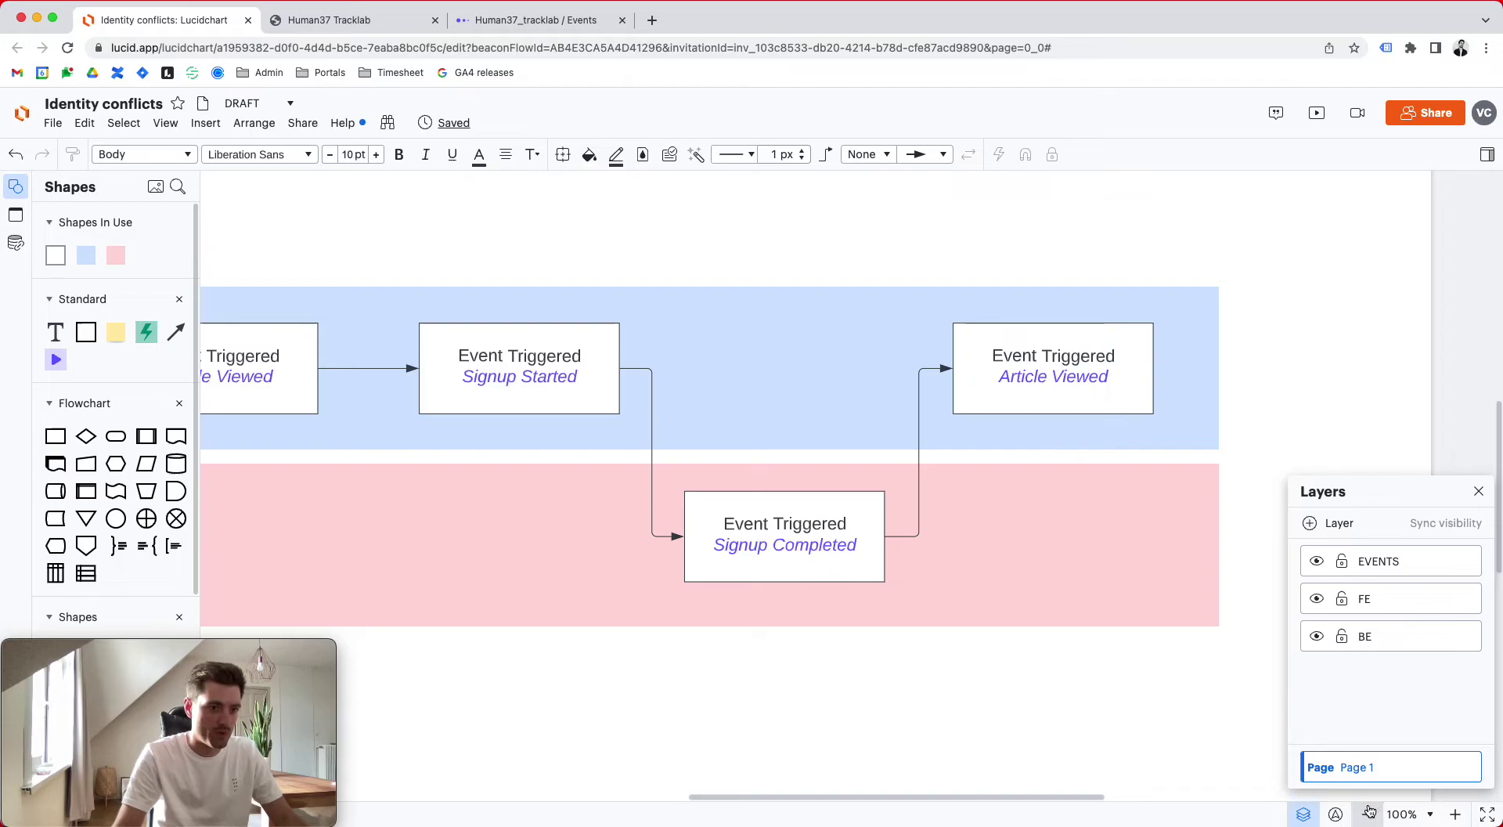
left_click(1311, 521)
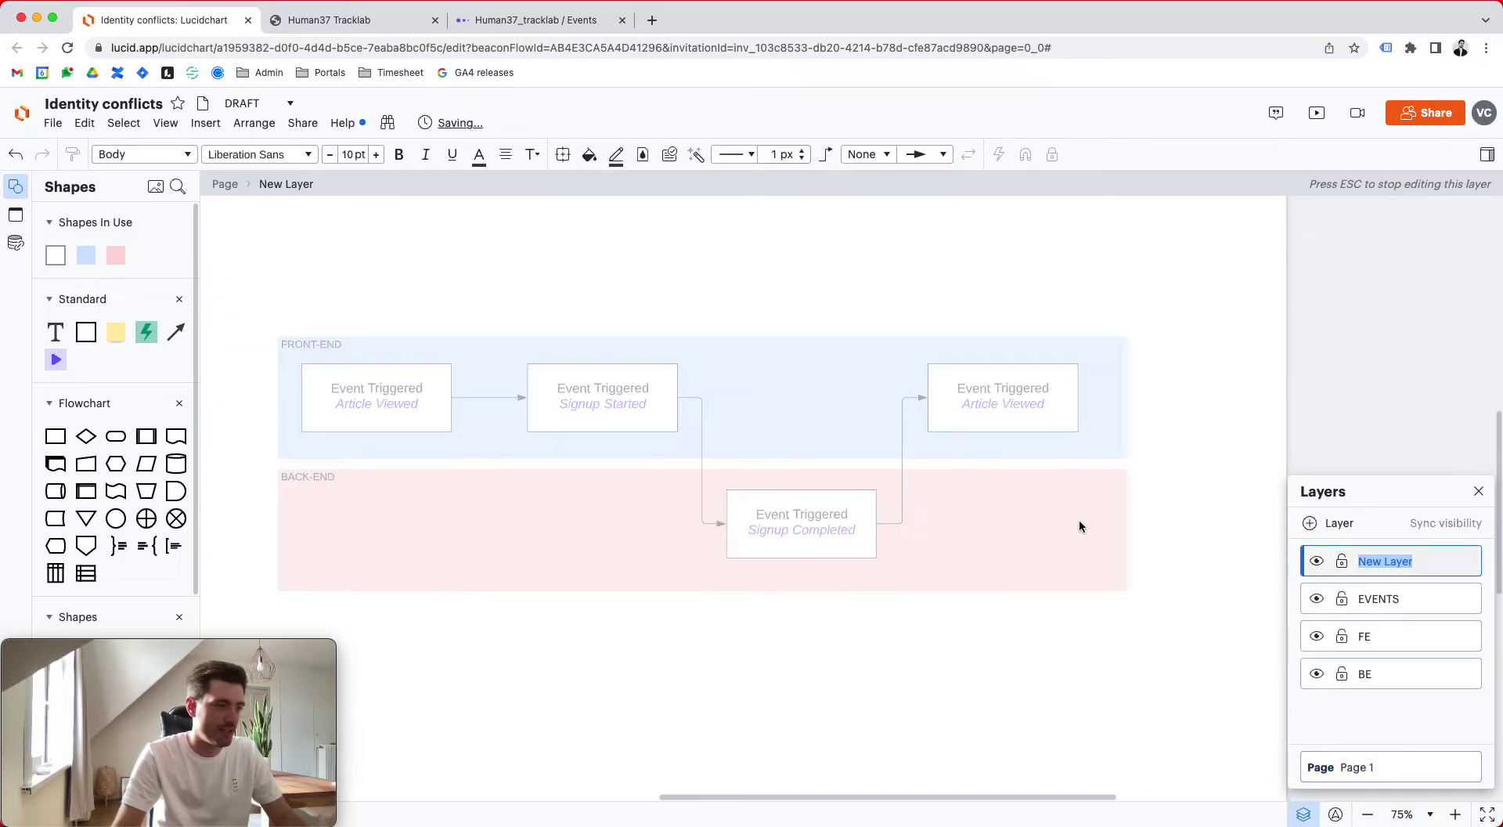
left_click(630, 283)
key("super+v")
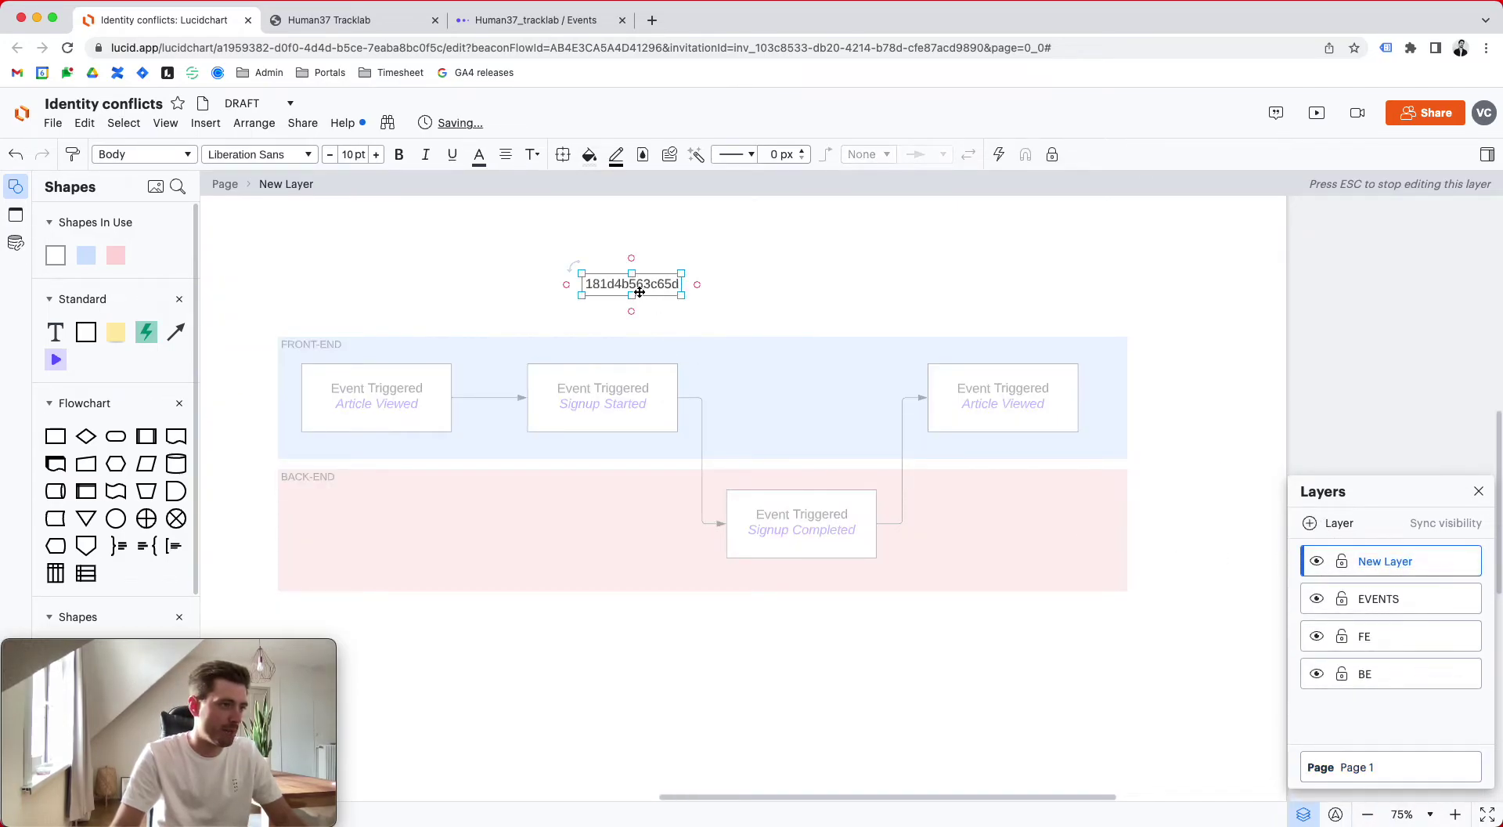
key("super+z")
Place distinct-ID sticky notes above Article Viewed and Signup Started, then refresh Mixpanel's events
left_click_drag(116, 332, 486, 303)
key("super+v")
left_click(565, 278)
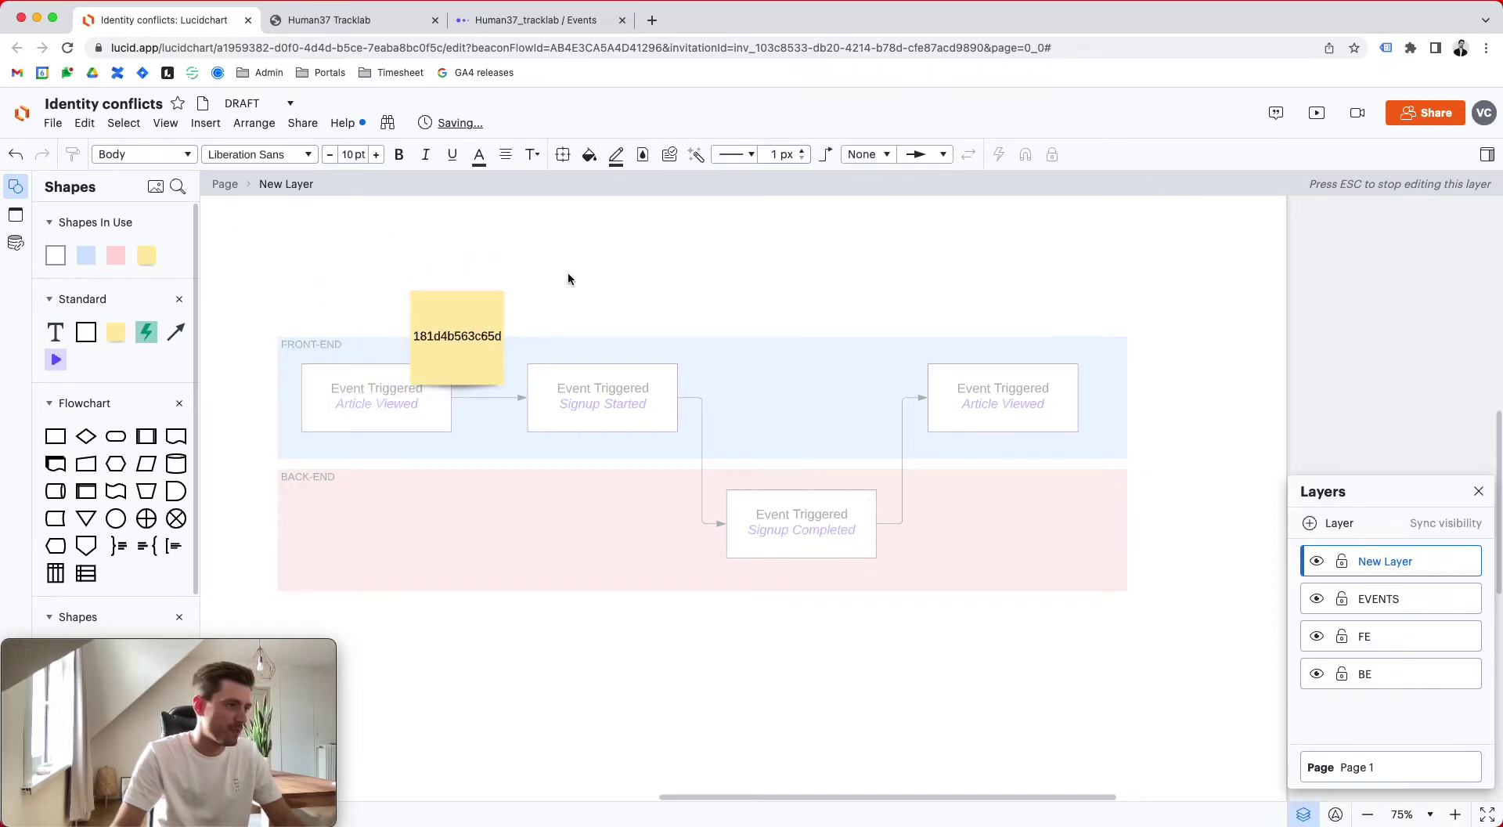
left_click_drag(464, 315, 705, 333, "alt")
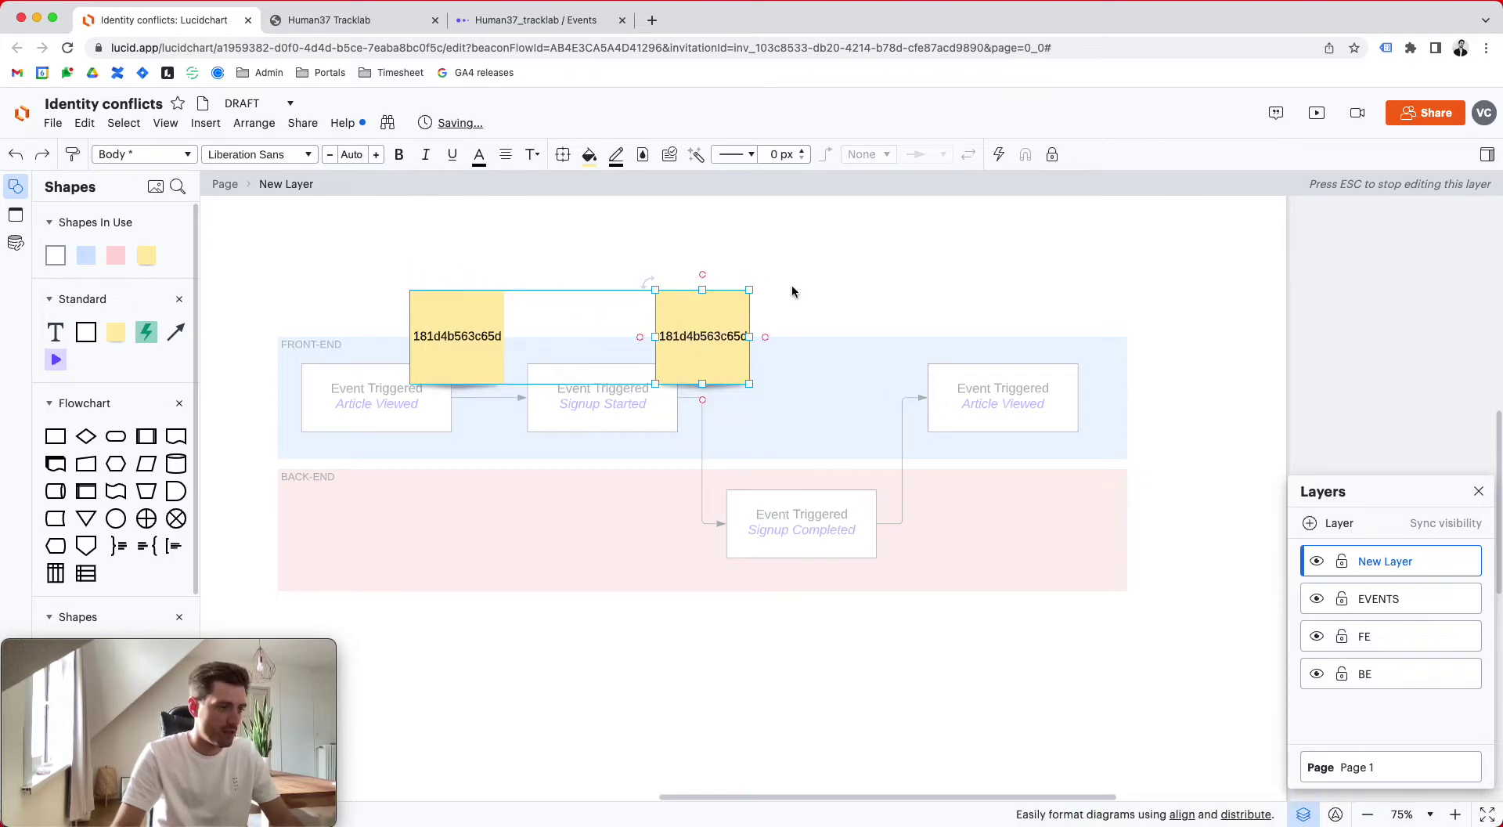
left_click(547, 24)
left_click(154, 163)
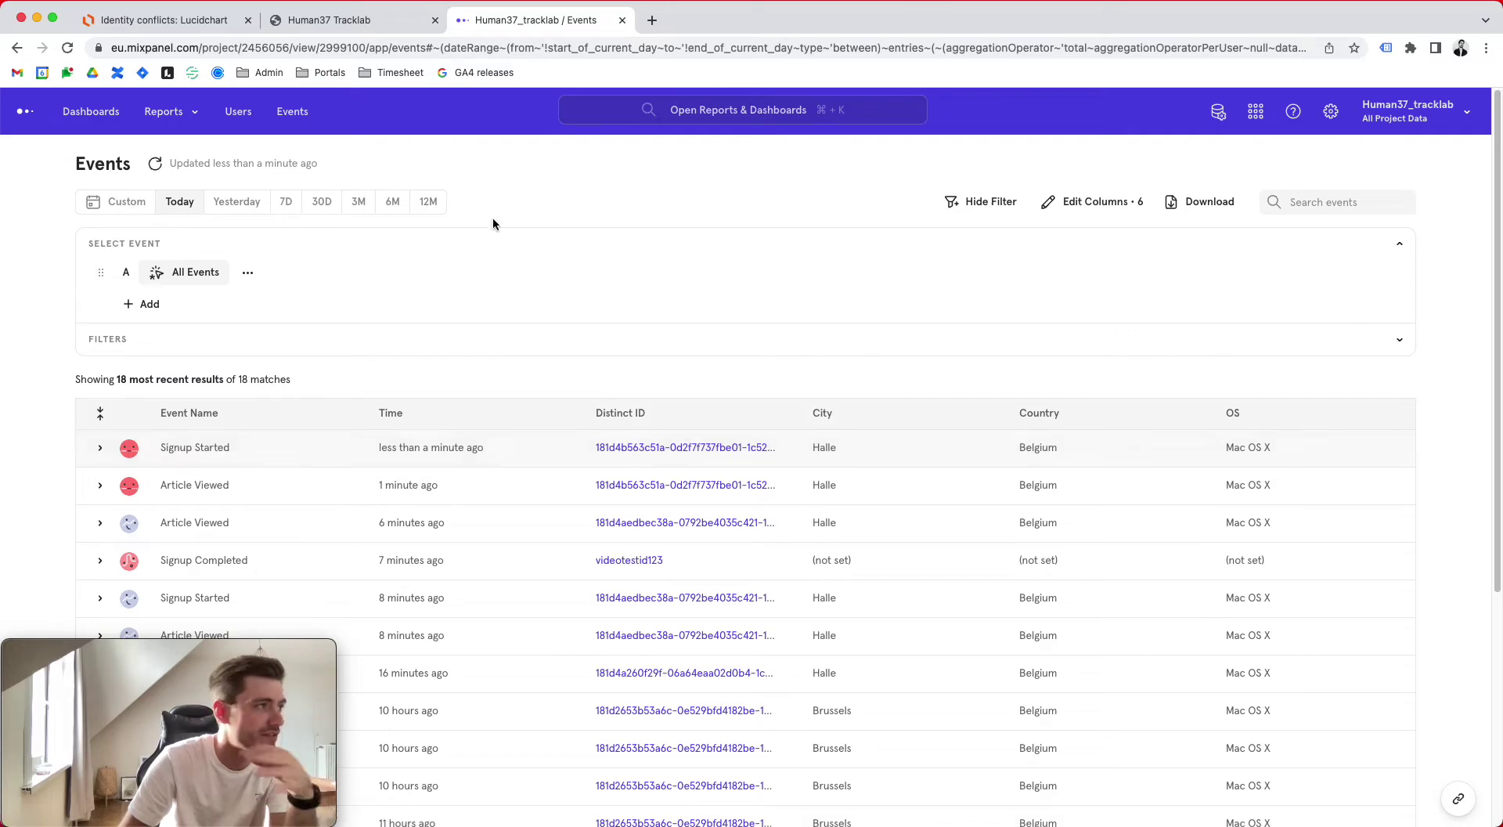
Deselect the two sticky notes, exit layer editing in Lucidchart, and switch to VS Code's tracklab.js
left_click(196, 21)
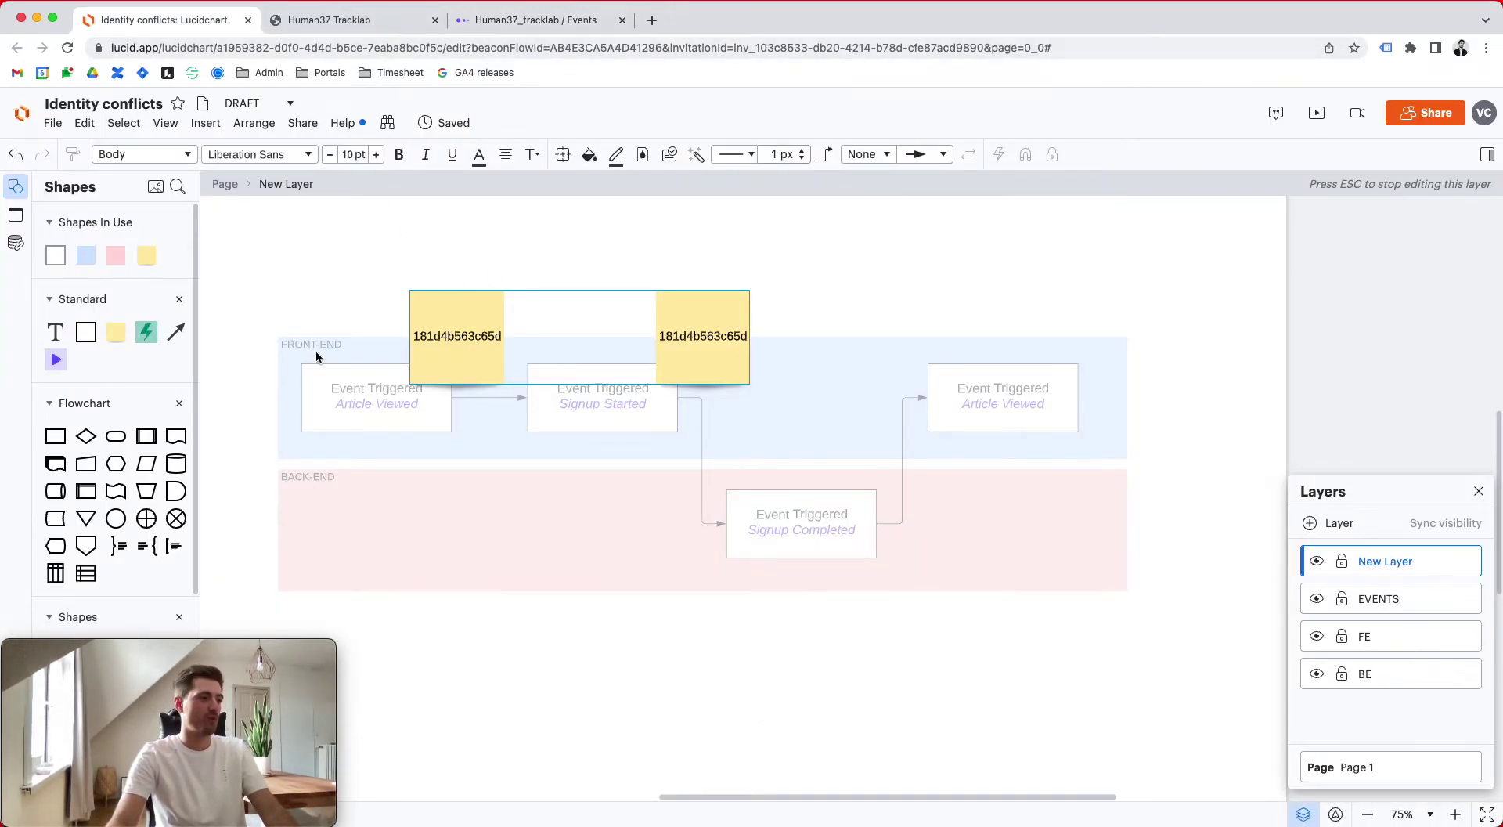
left_click(354, 261)
key("Escape")
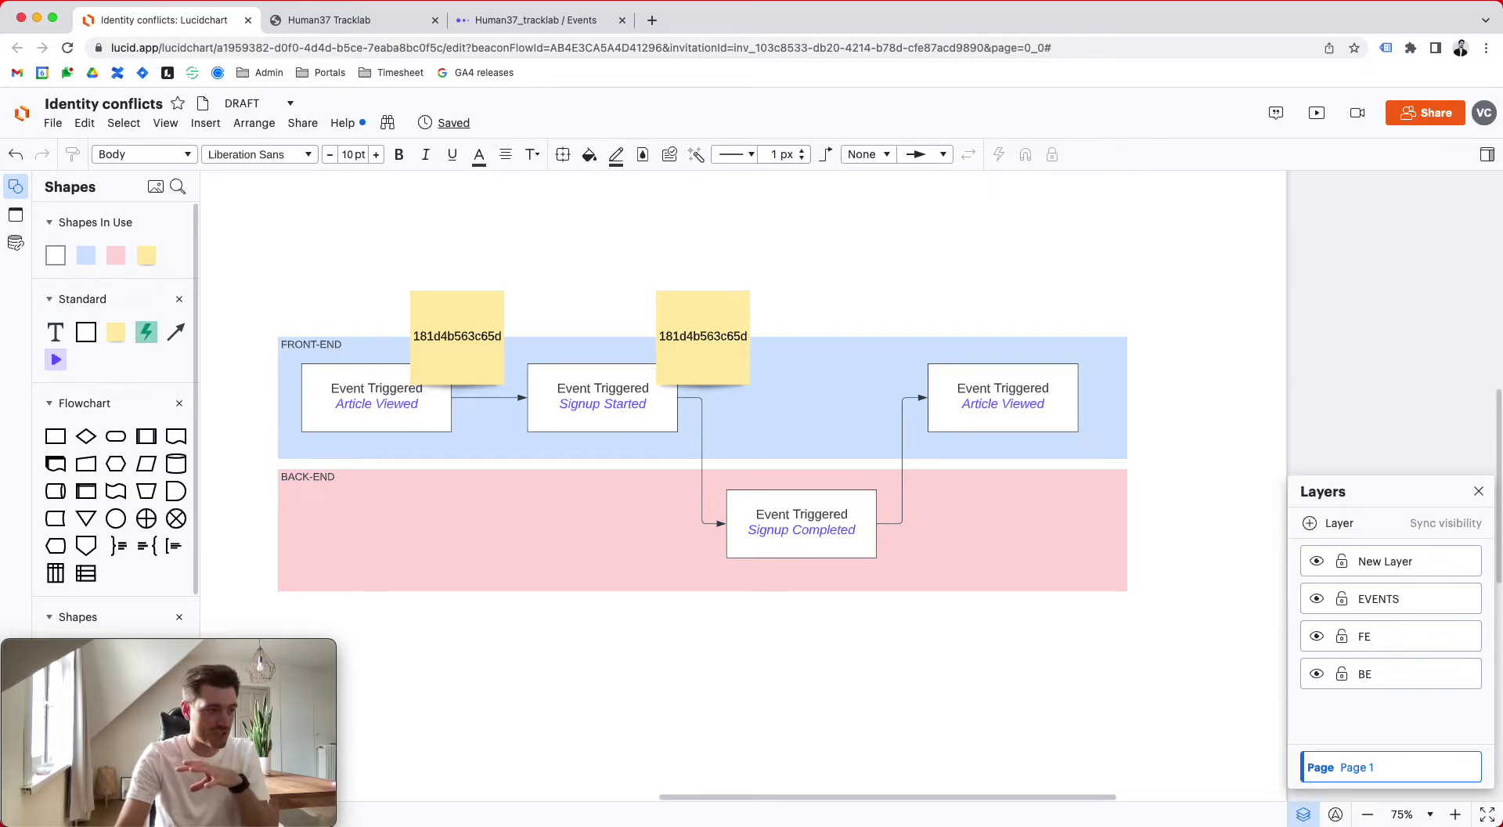
key("super+Tab")
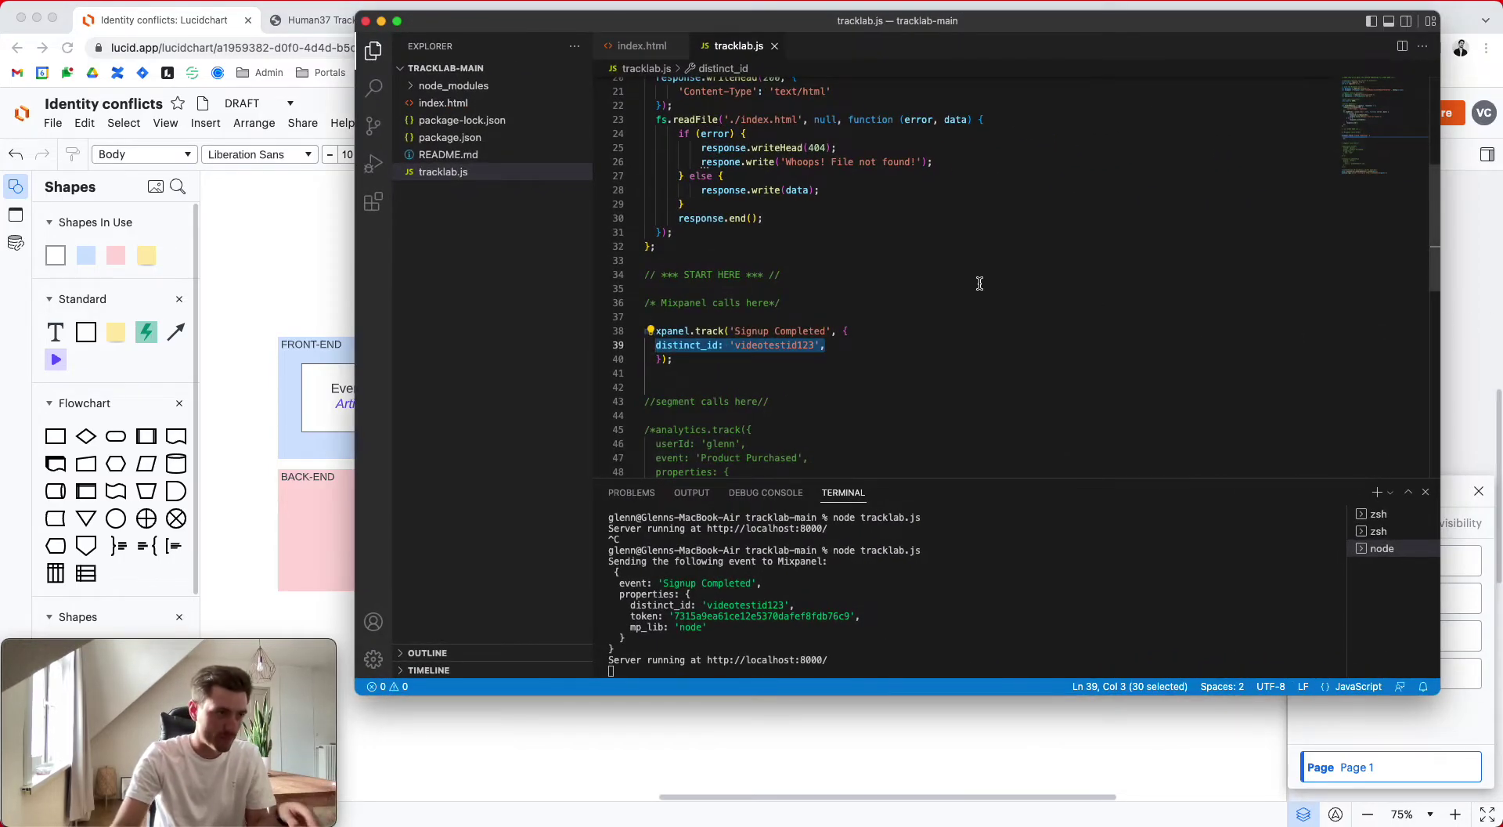
Replace the hard-coded Signup Completed distinct_id with identitytest123 and save tracklab.js
left_click(984, 282)
left_click_drag(817, 345, 739, 342)
left_click(834, 360)
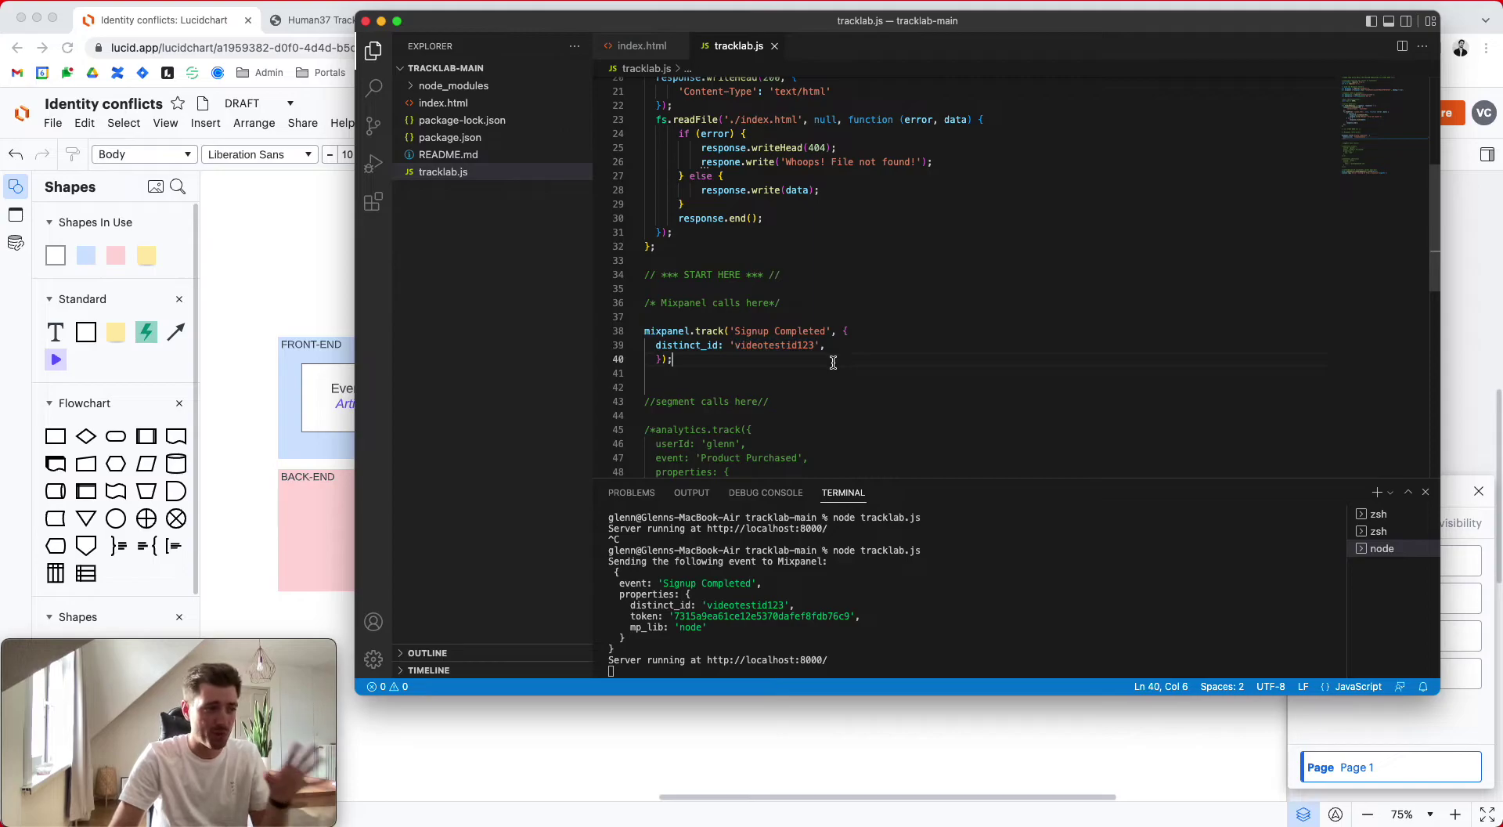
double_click(744, 345)
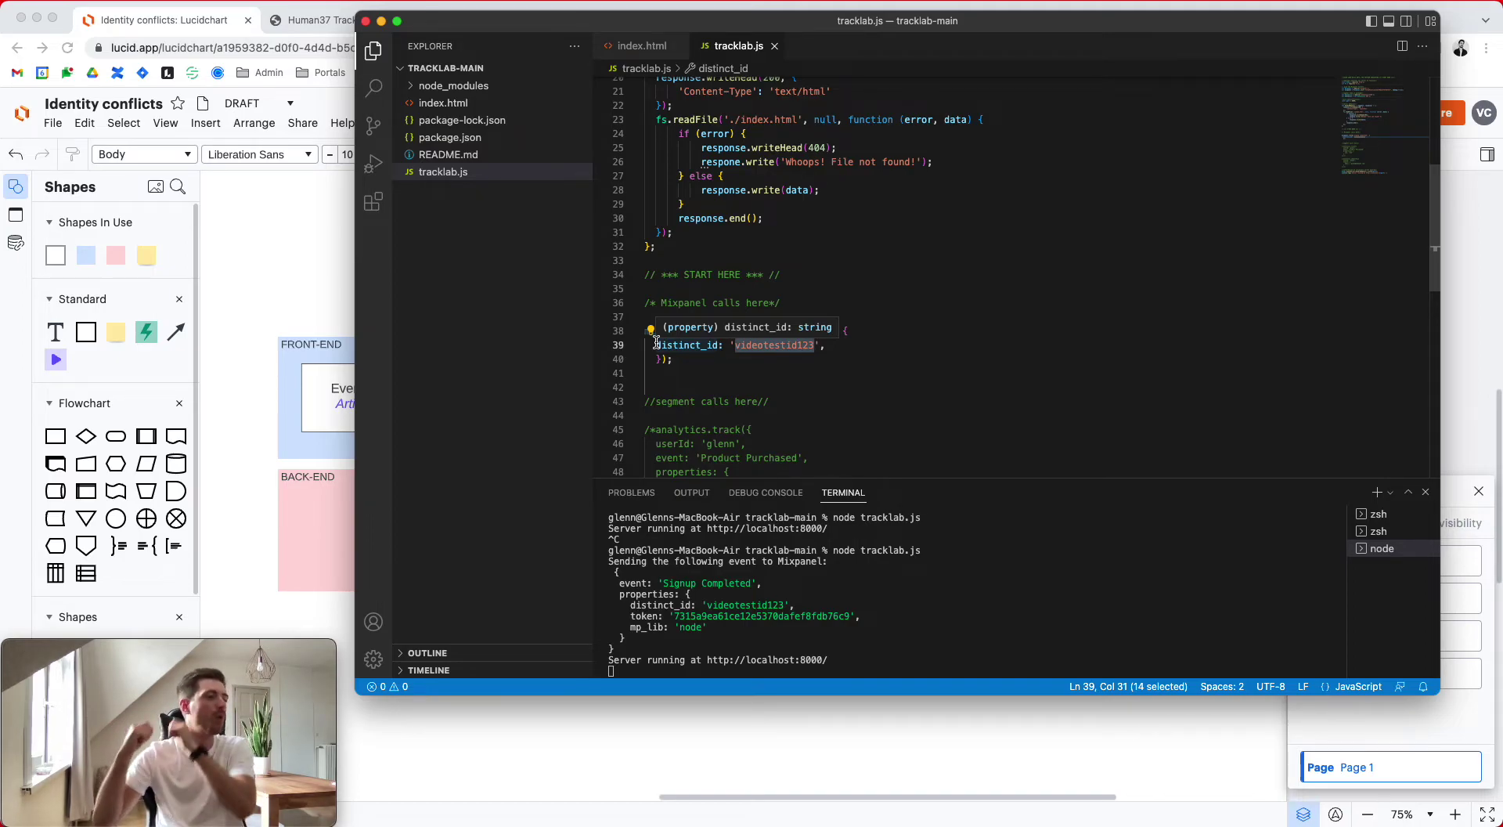
left_click(767, 355)
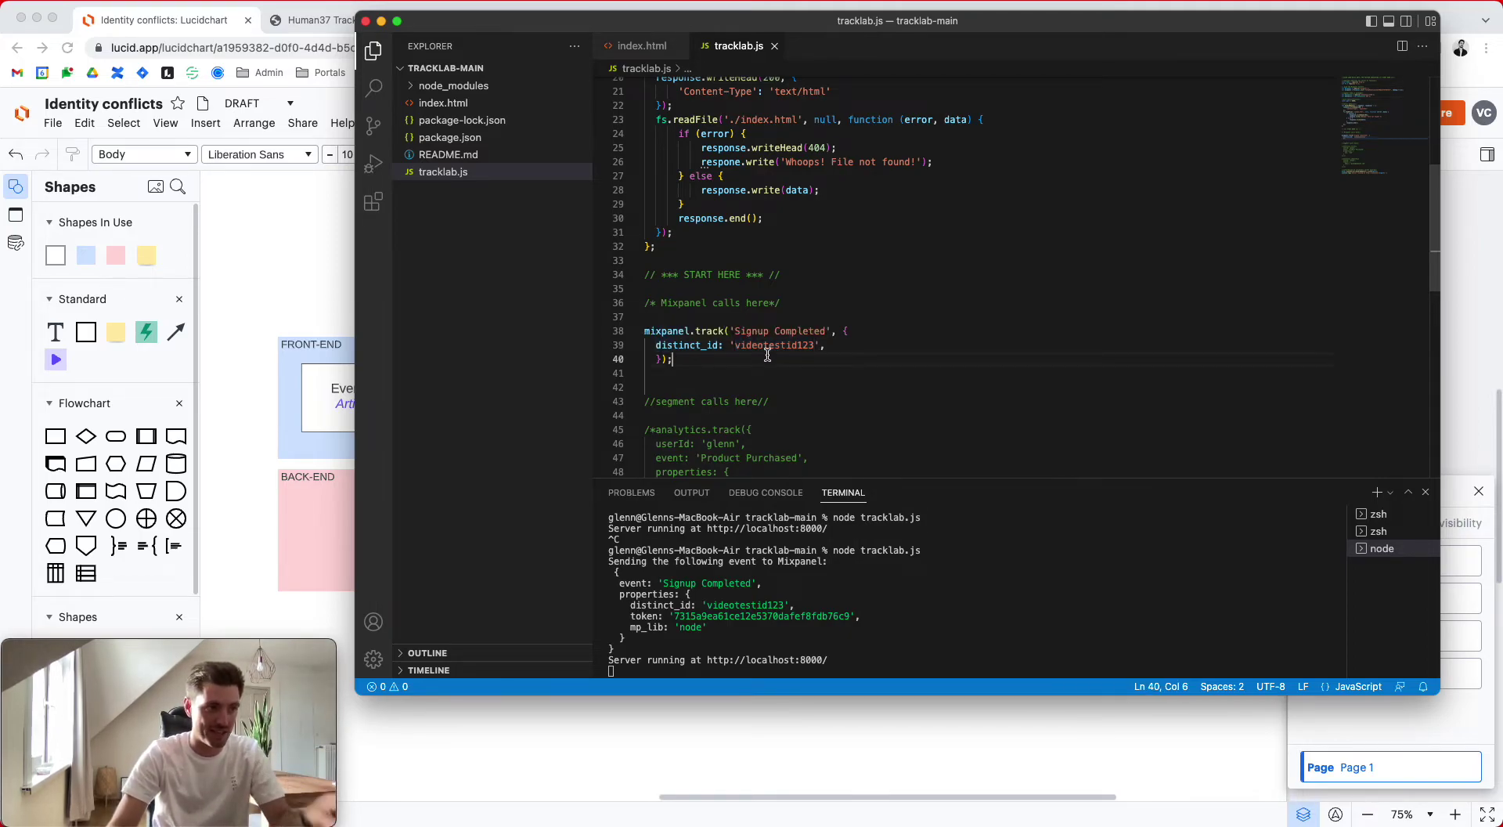
double_click(769, 346)
left_click(771, 346)
double_click(775, 345)
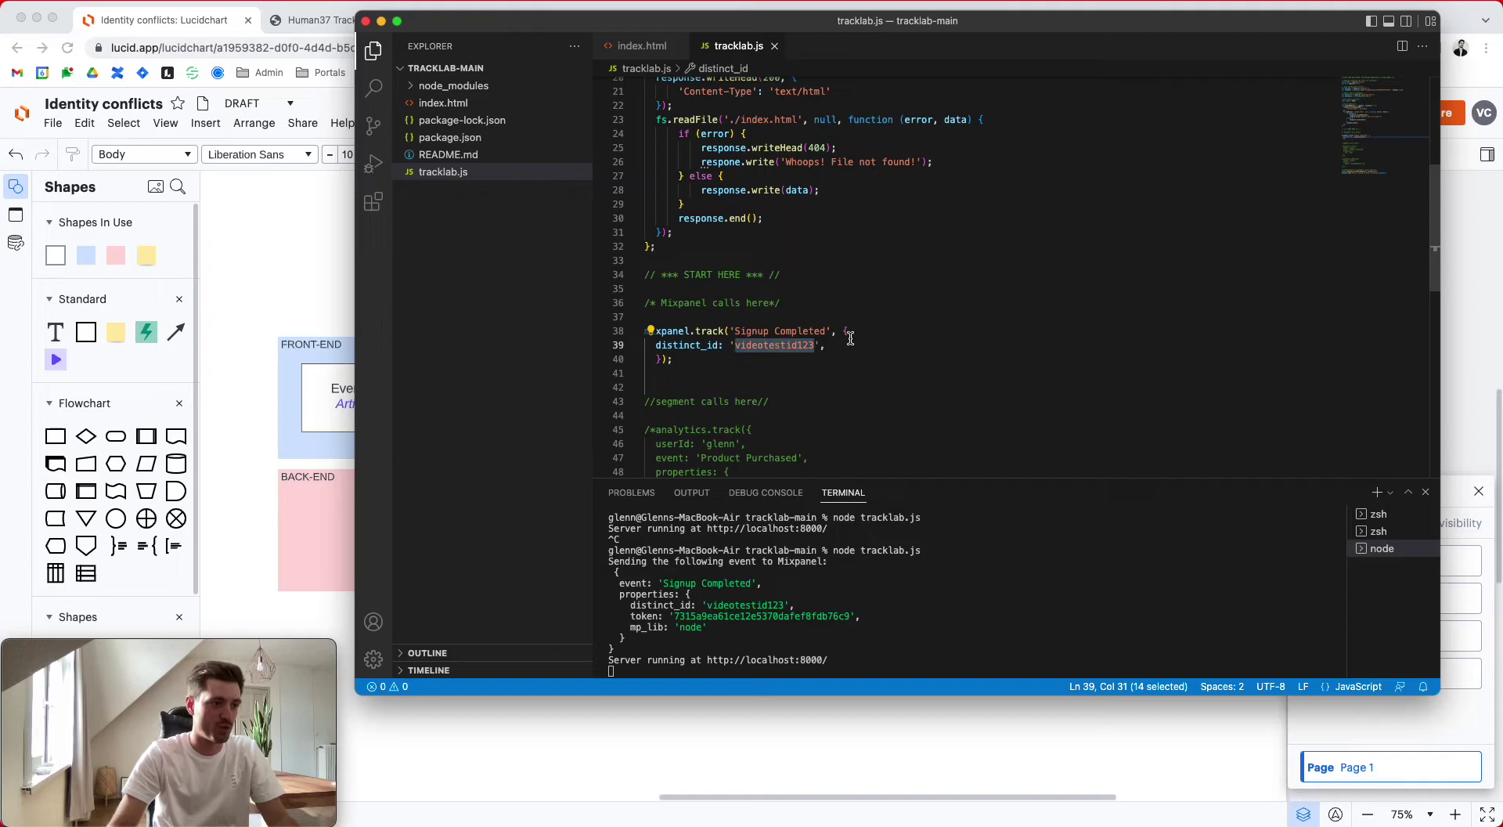
type("ident")
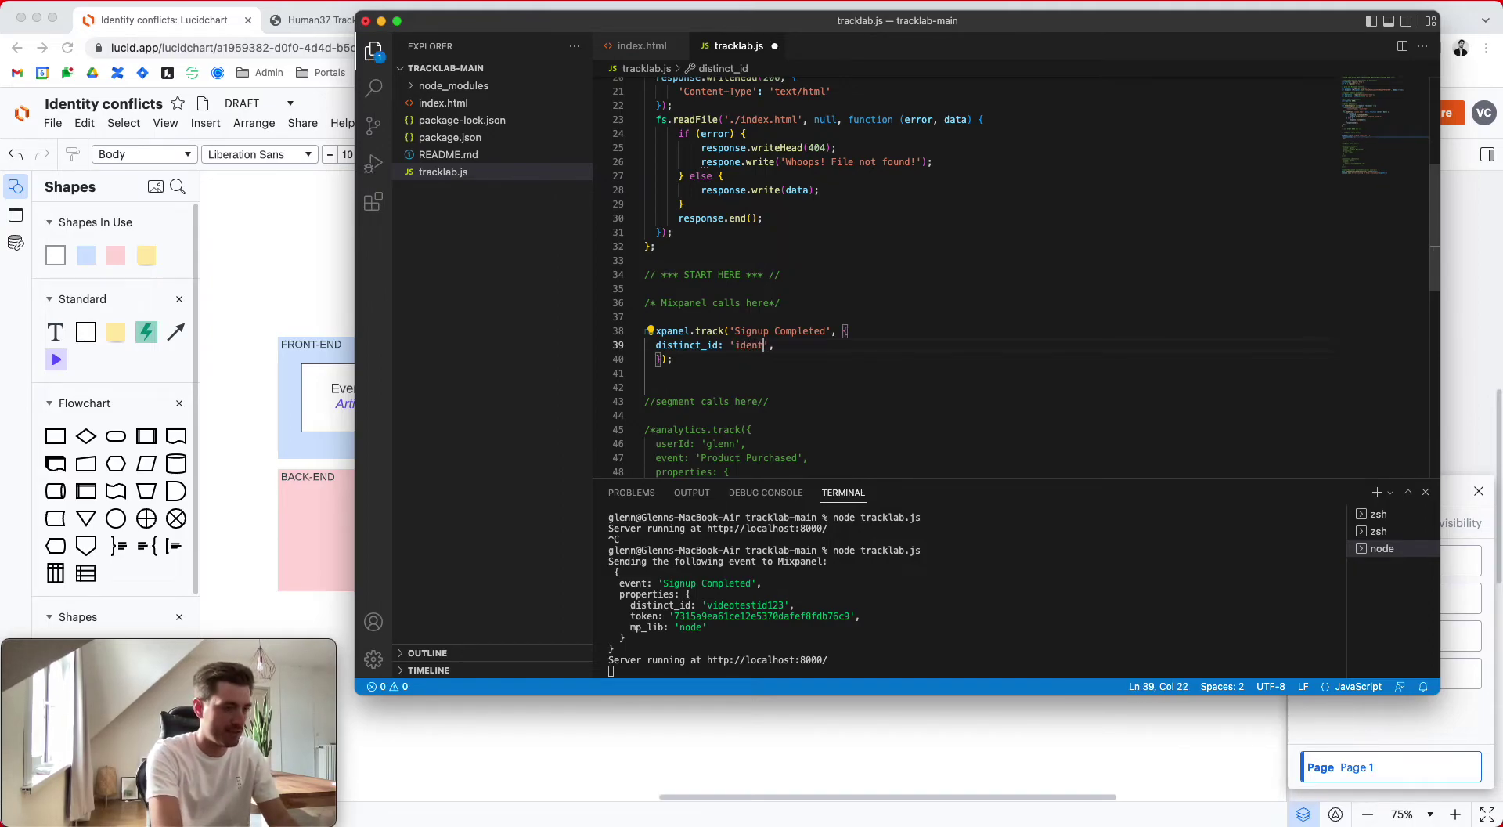
type("itytest1")
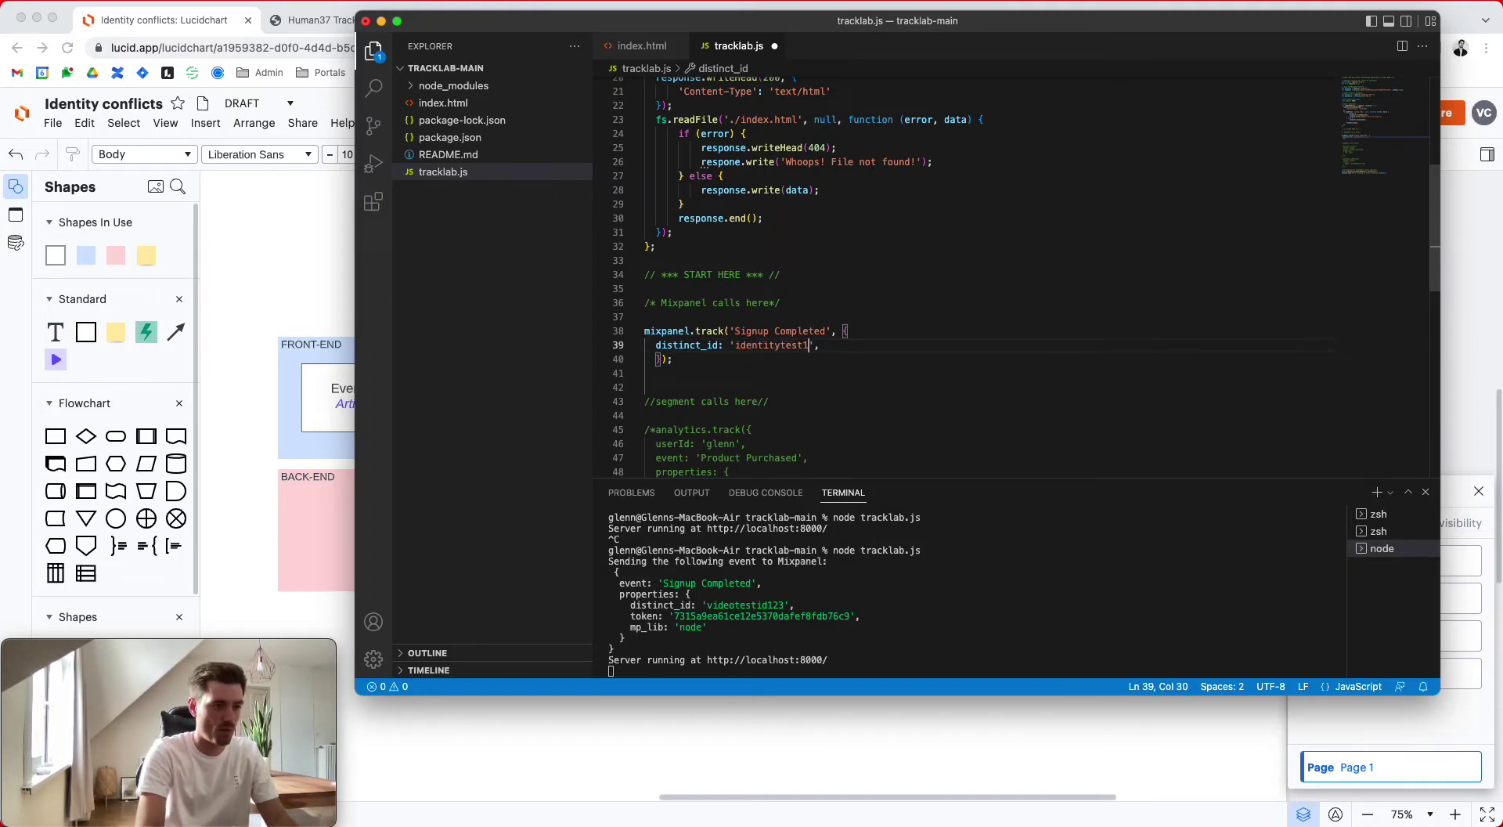
type("23")
key("super+s")
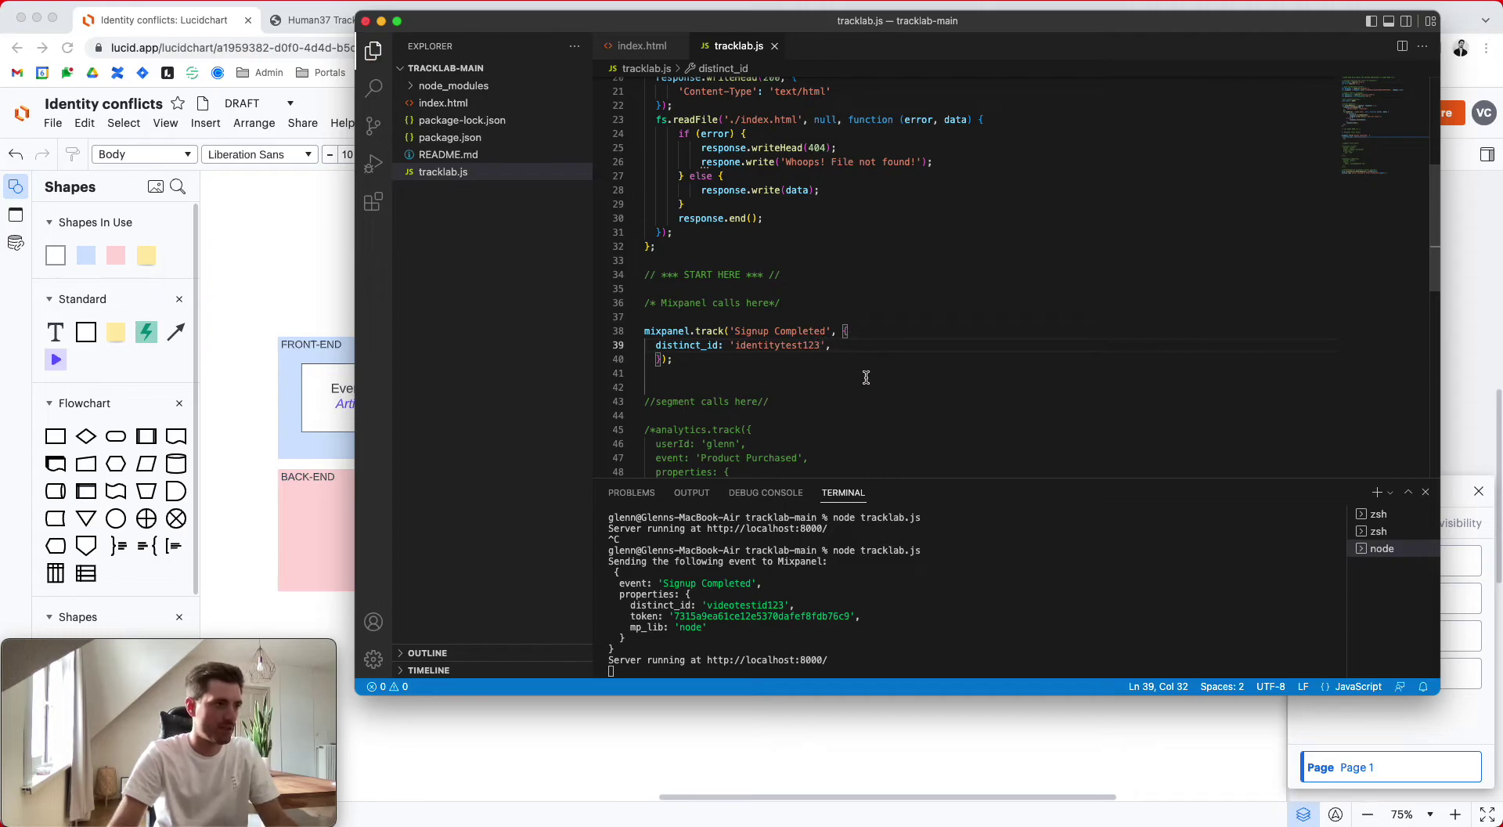
Stop the node server and rerun node tracklab.js to send the event
left_click(864, 374)
left_click(879, 663)
key("ctrl+c")
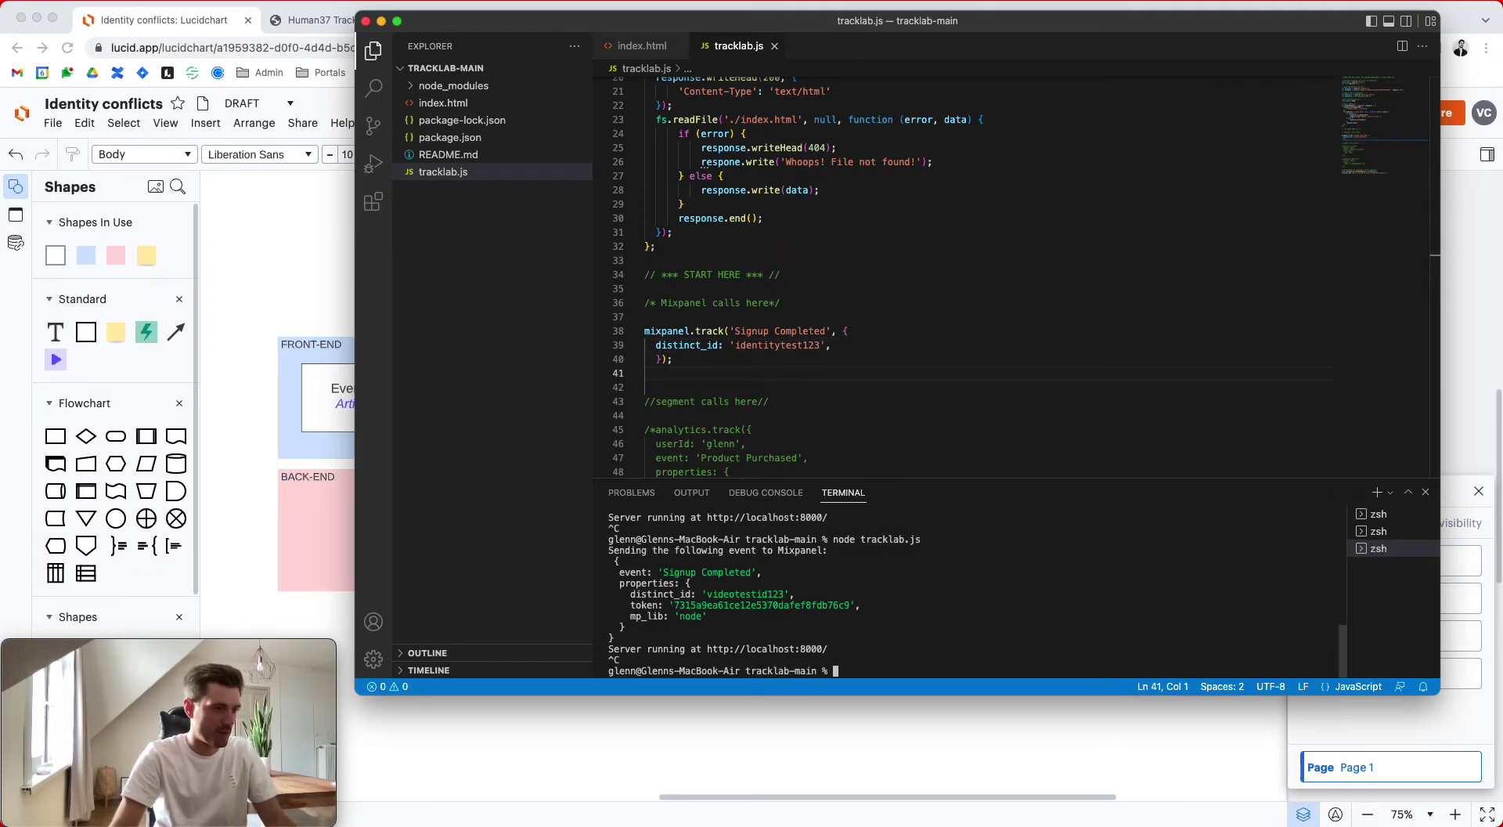
key("Up")
key("Return")
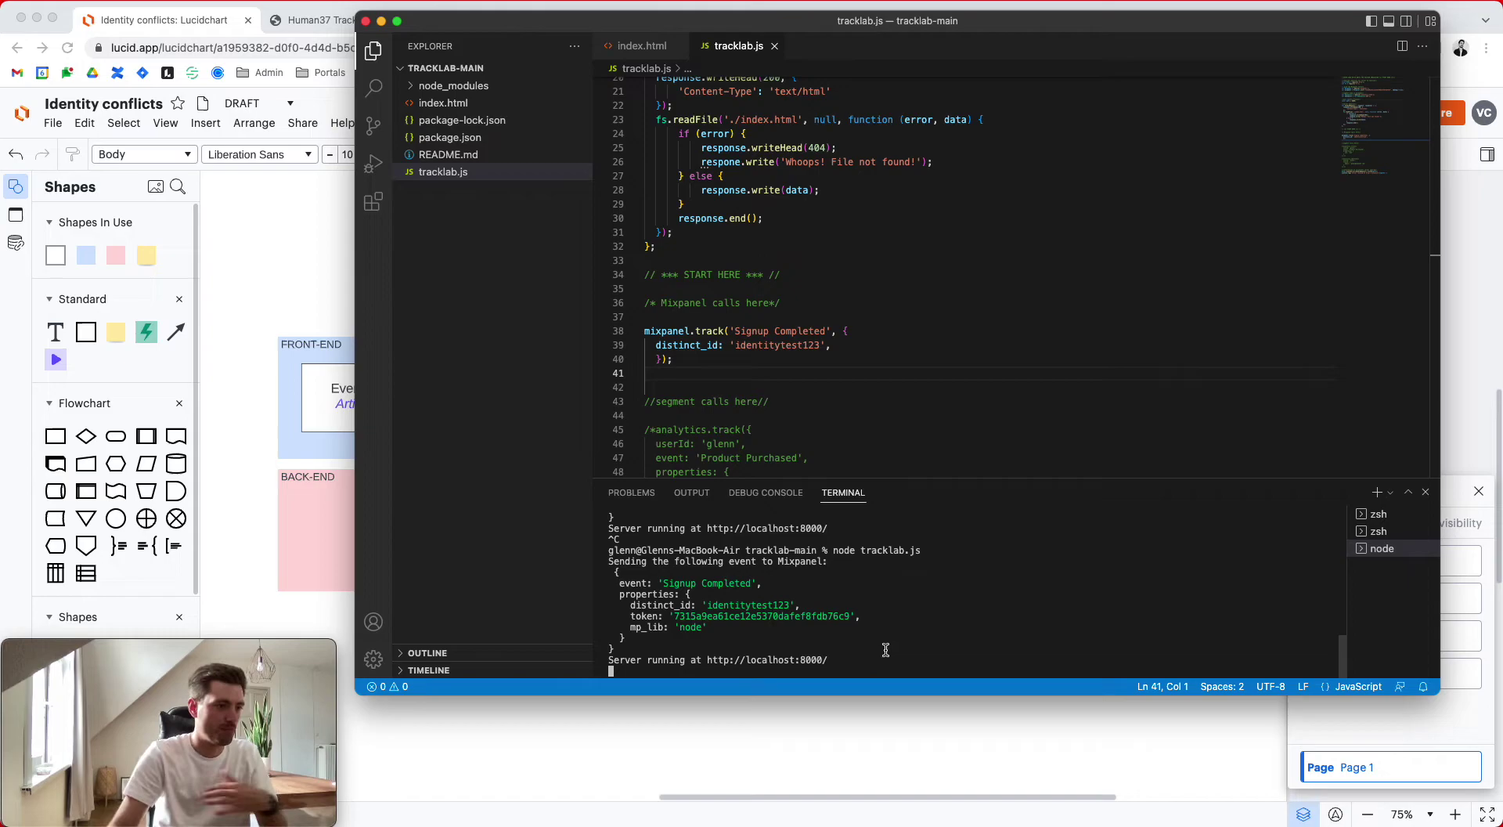
Refresh Mixpanel's Events list until Signup Completed from identitytest123 appears on top
left_click(297, 211)
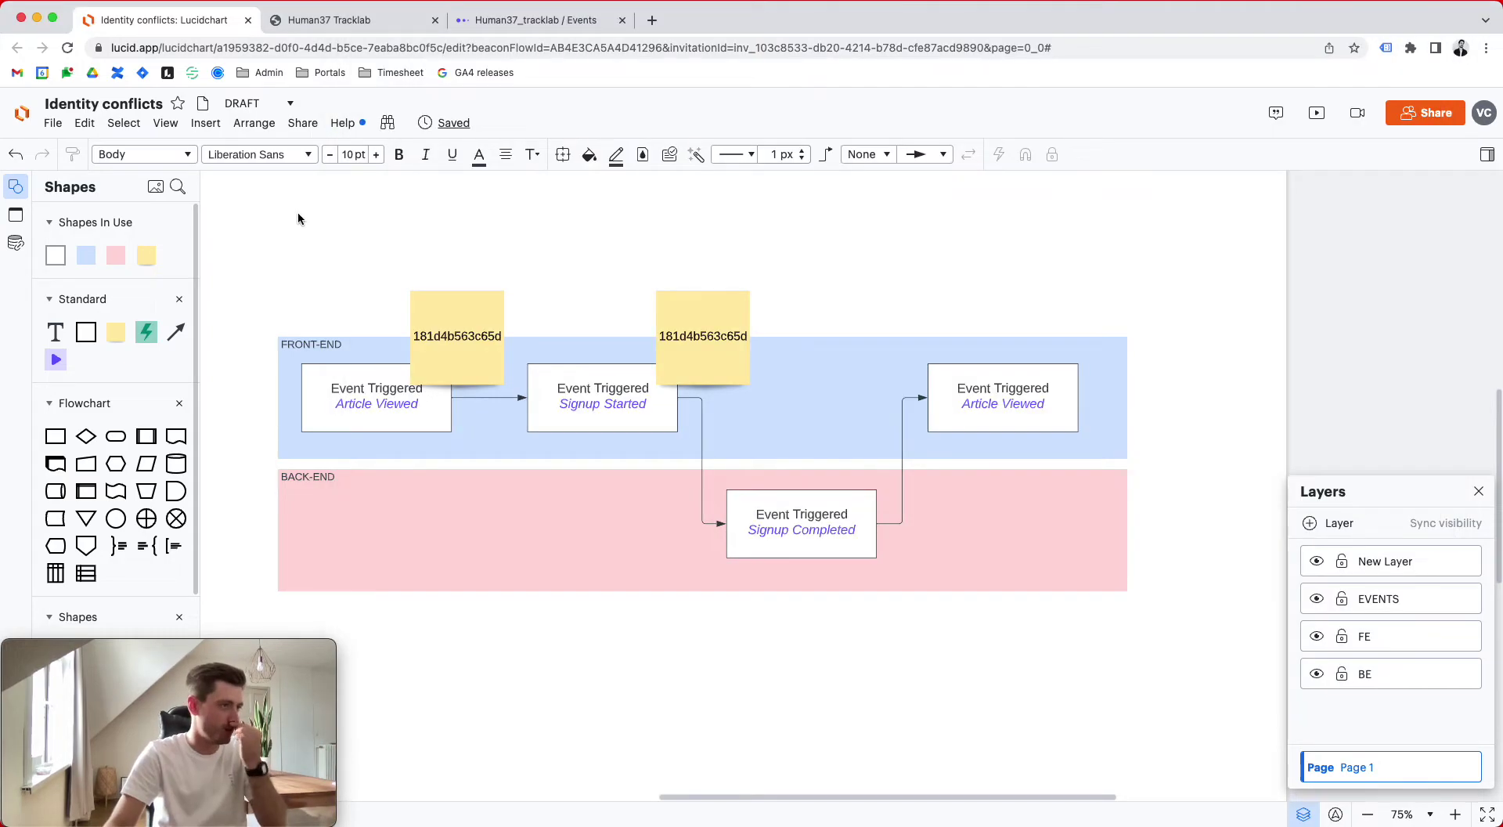
left_click(540, 20)
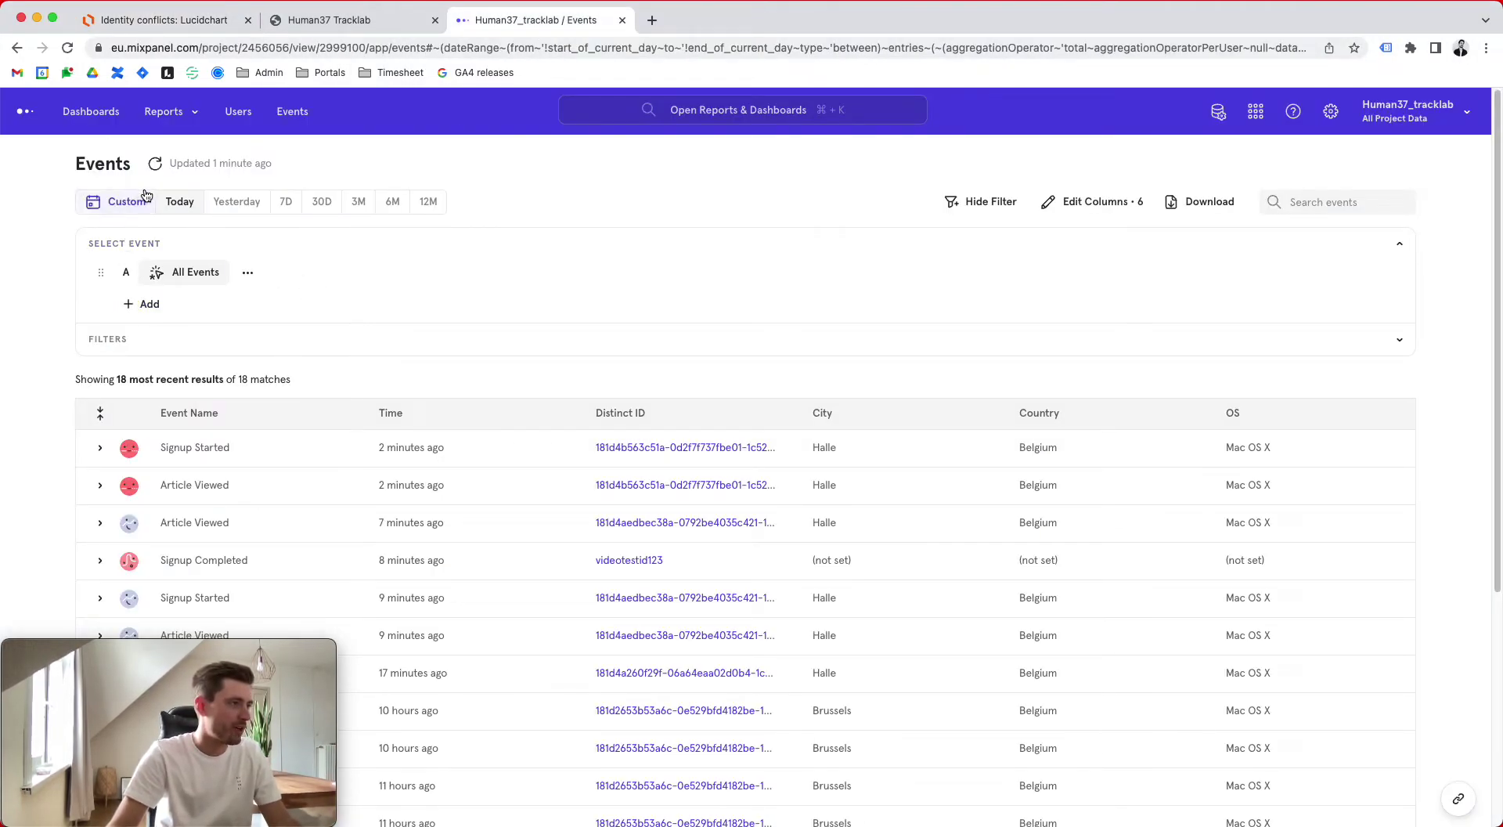
left_click(156, 166)
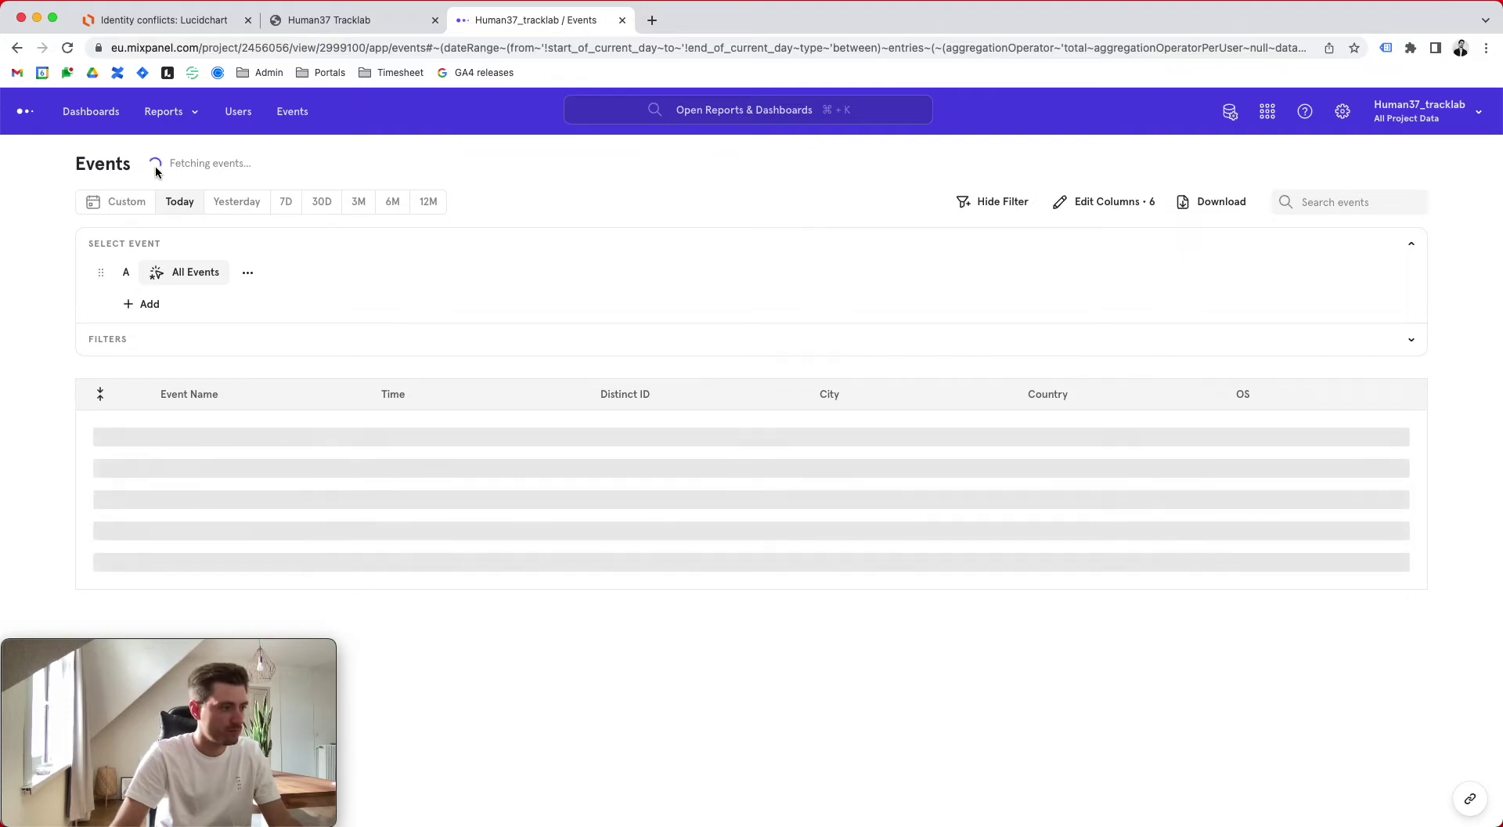
left_click(155, 166)
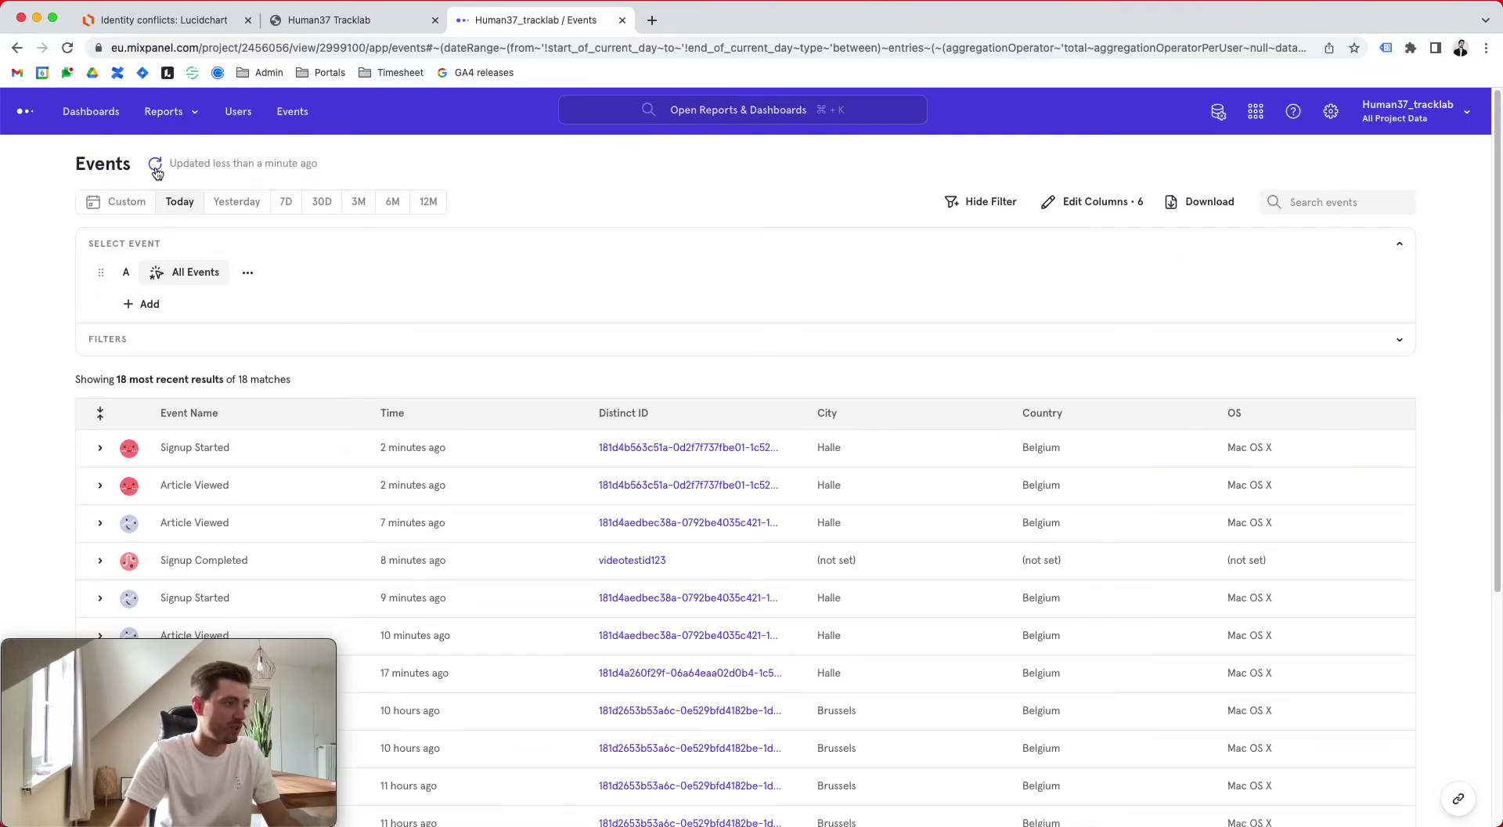
left_click(156, 166)
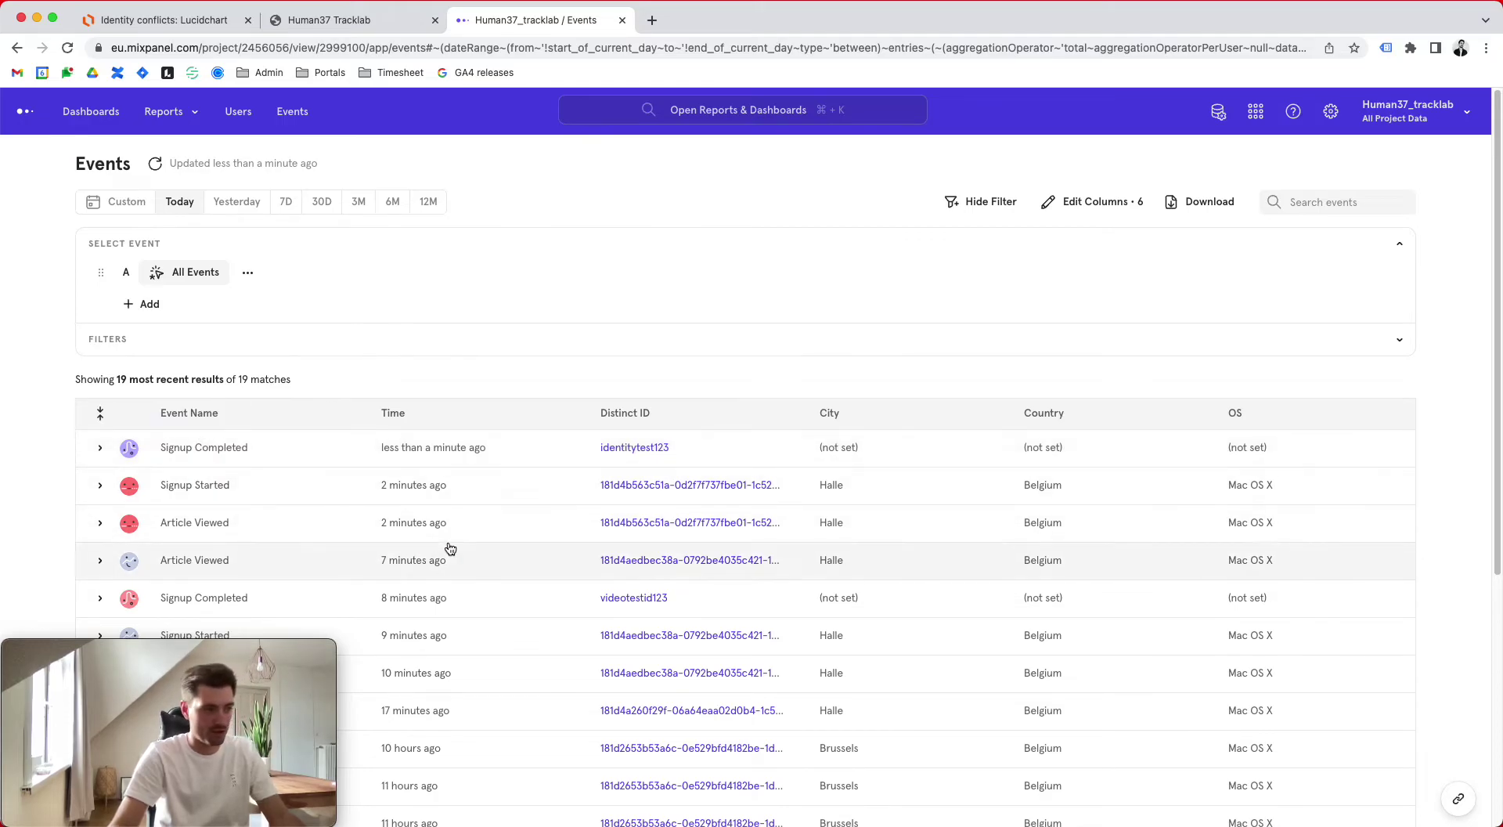
mouse_move(401, 526)
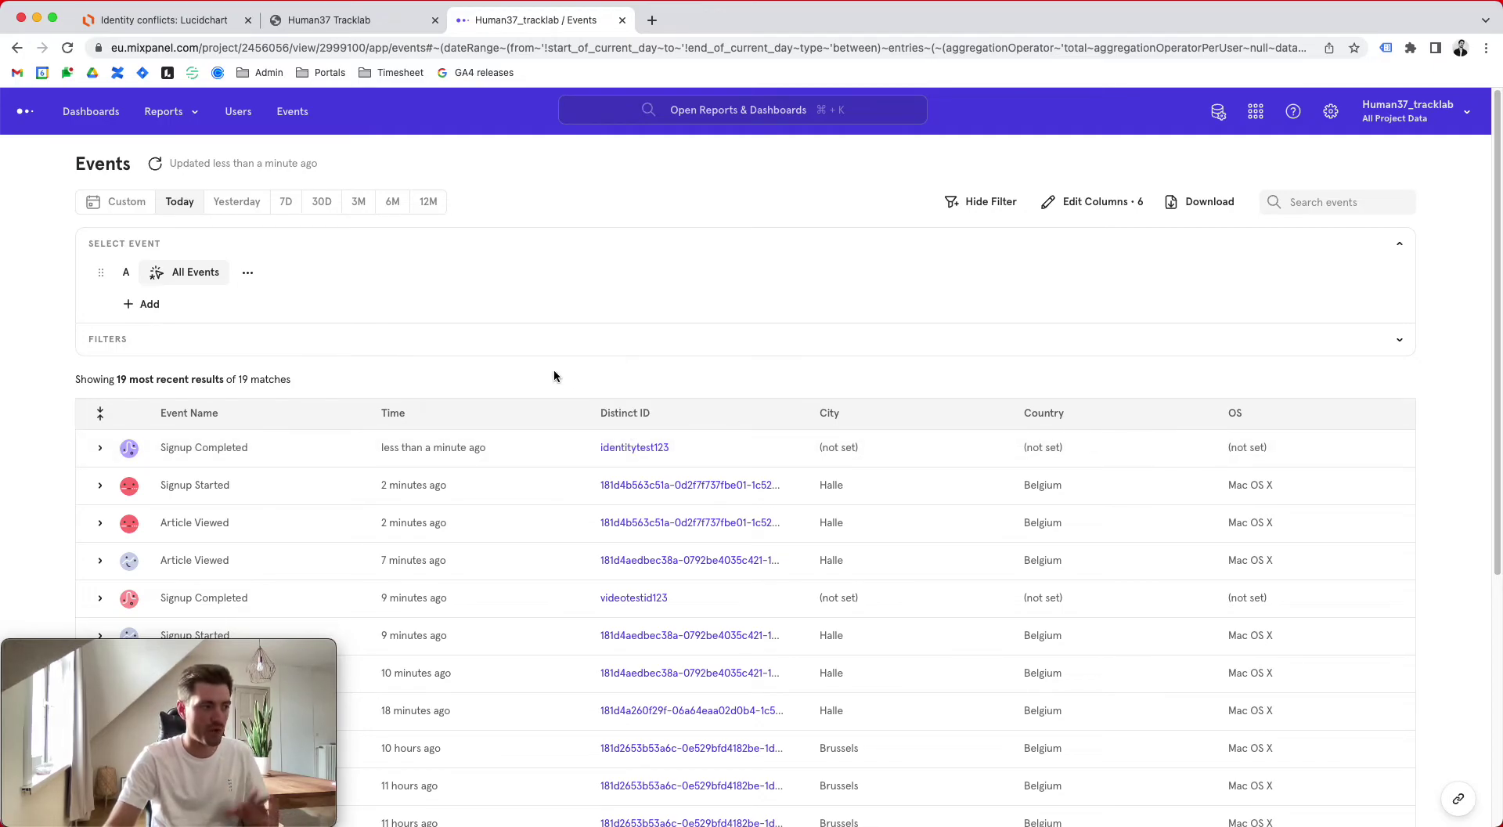
Resend mixpanel.track("Article Viewed") from the Tracklab console, then return to Mixpanel's events
left_click(320, 23)
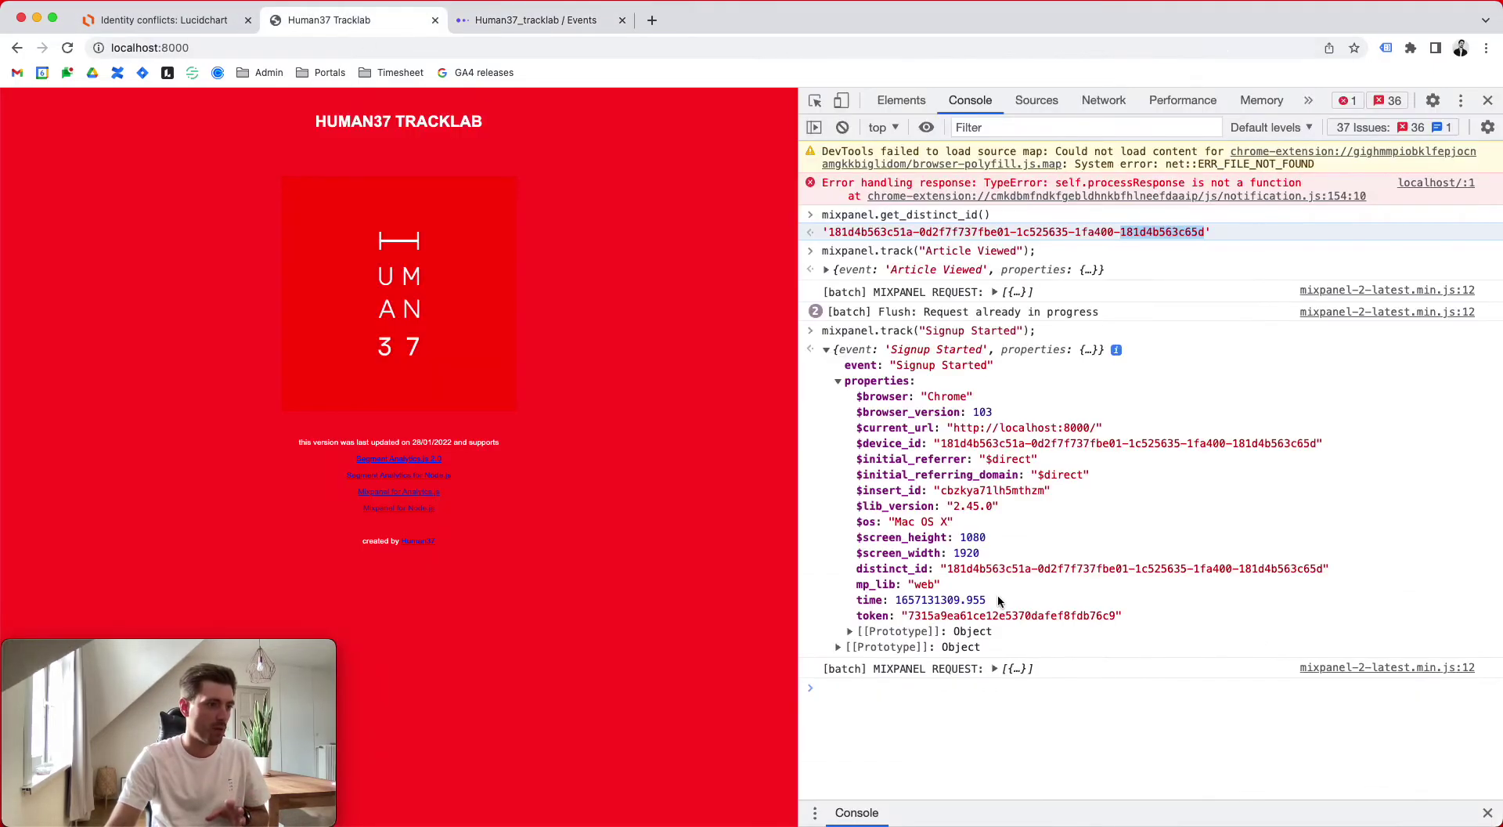
left_click(887, 722)
key("Up")
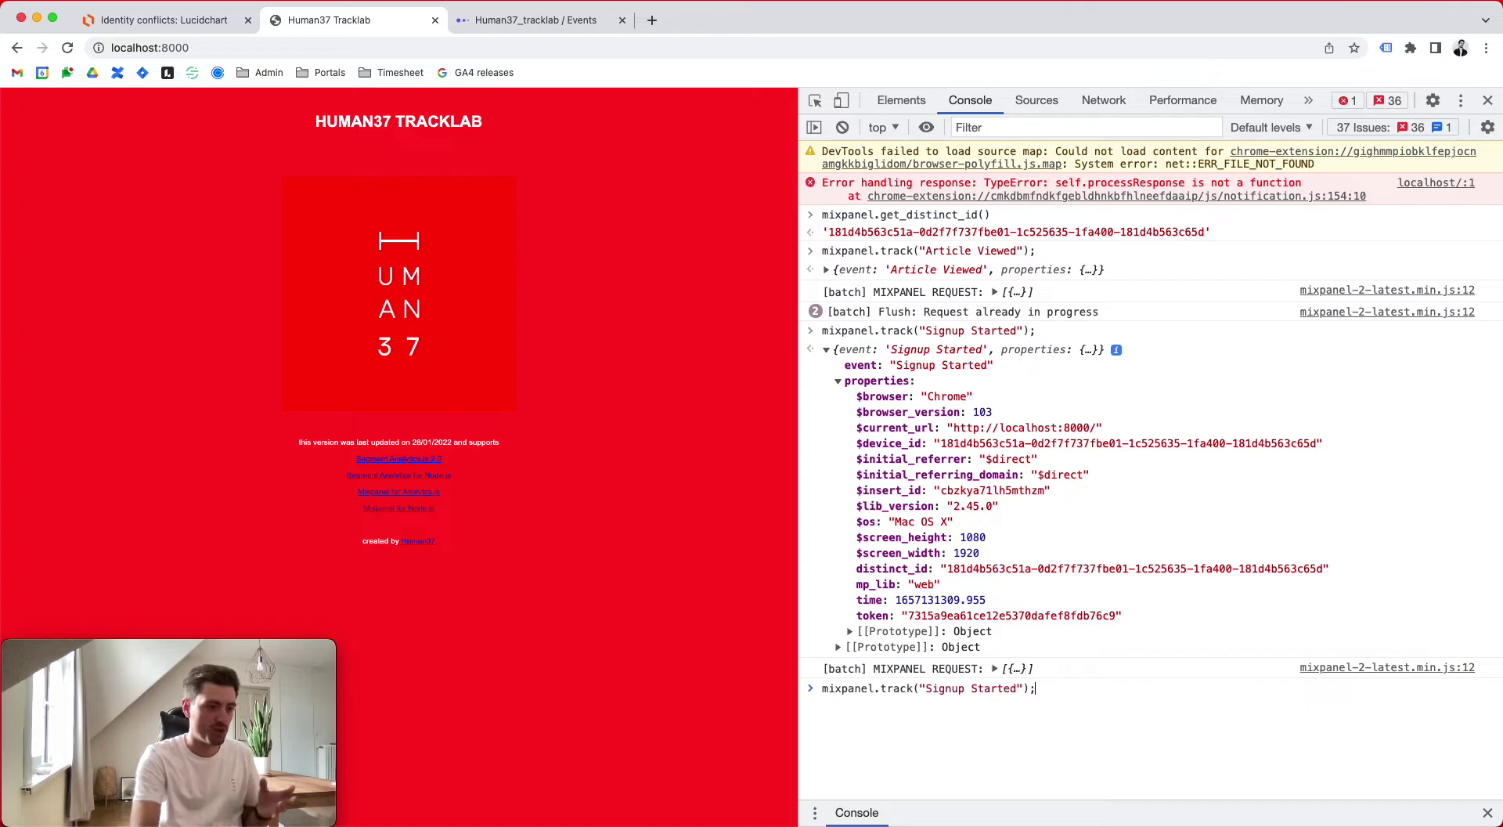
left_click(159, 21)
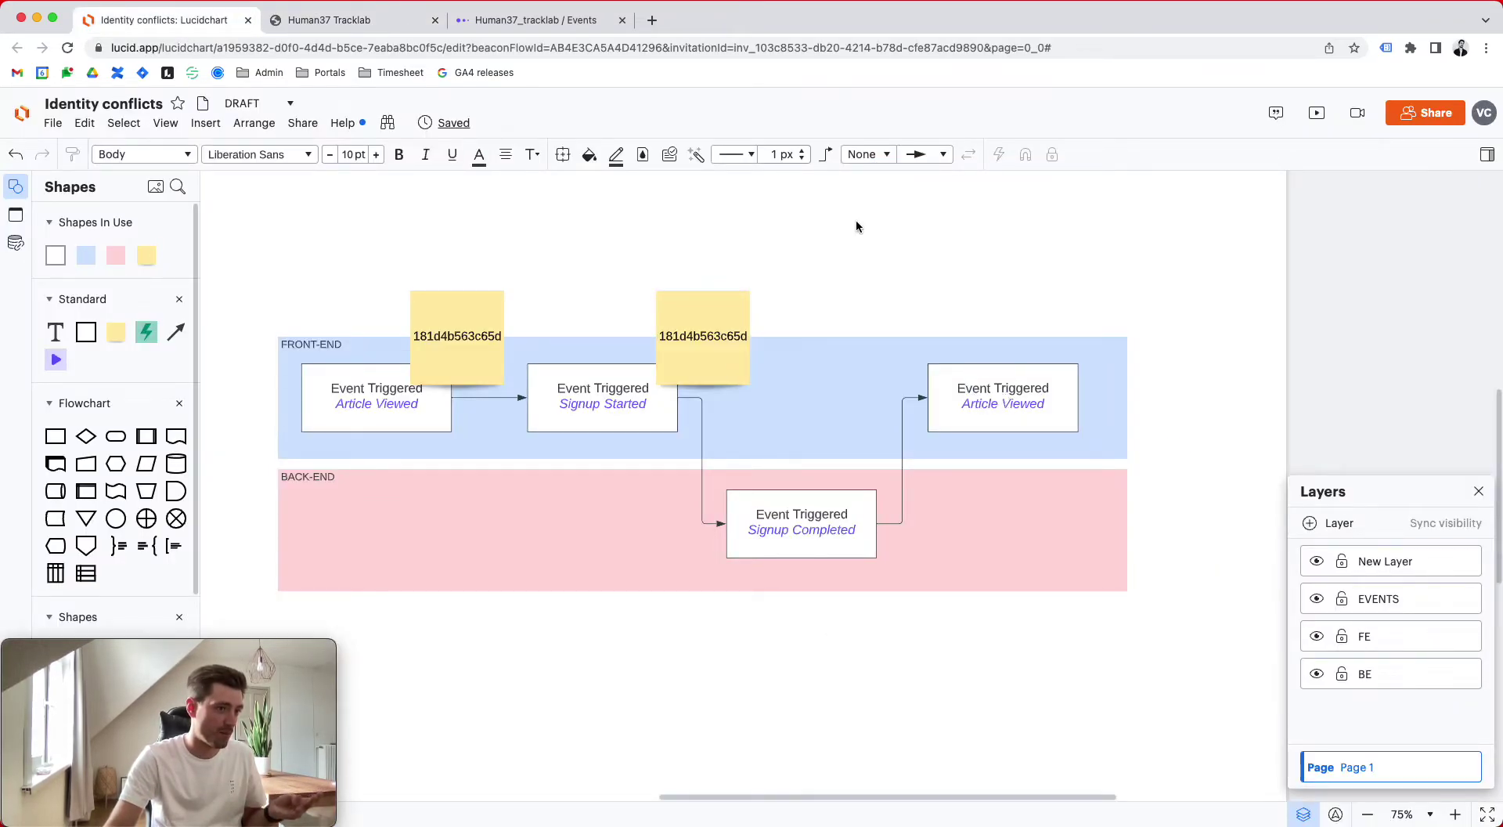
left_click(359, 29)
key("Up")
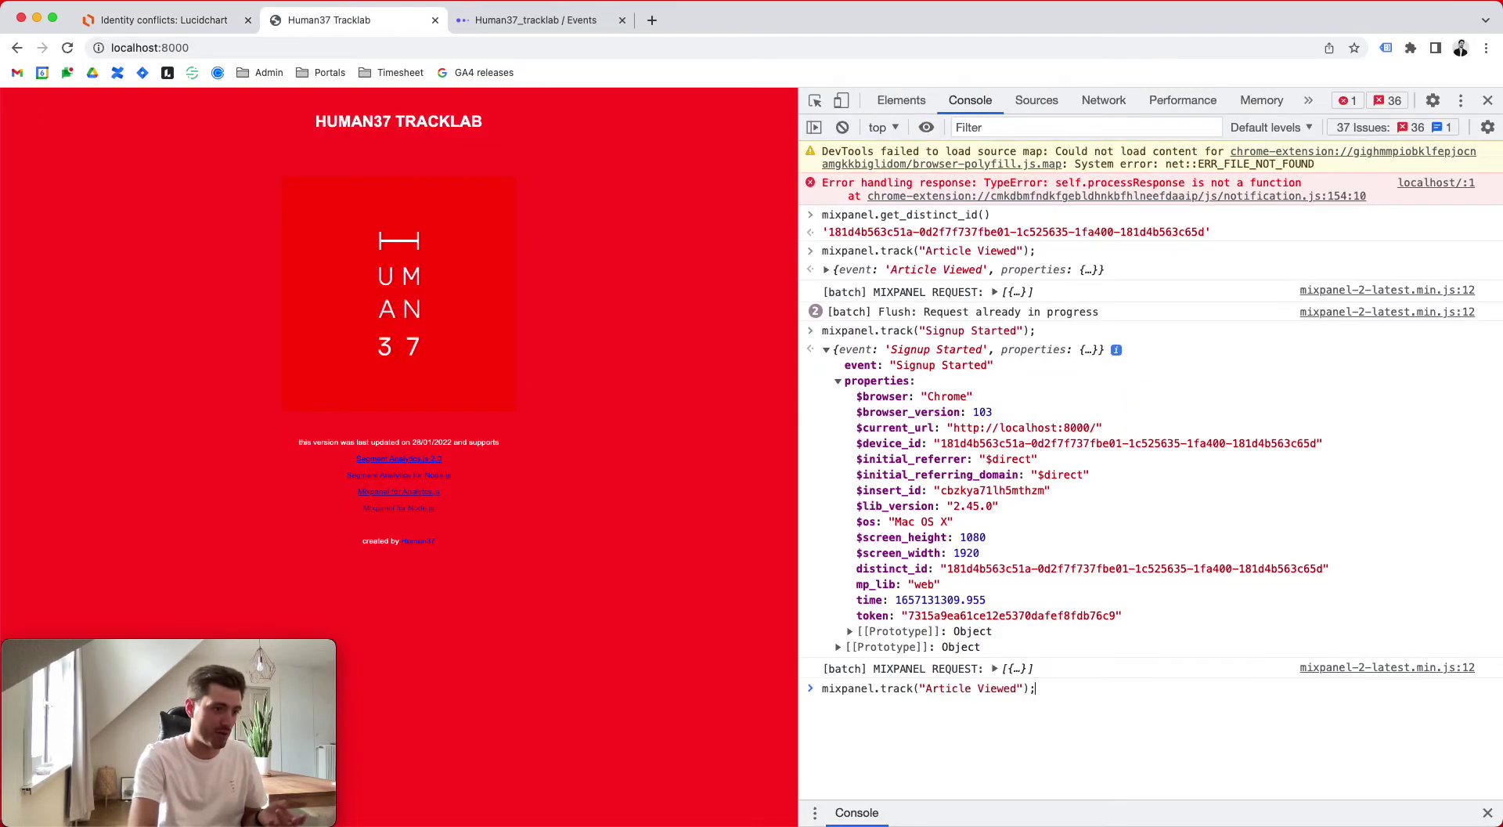
key("Return")
left_click(480, 26)
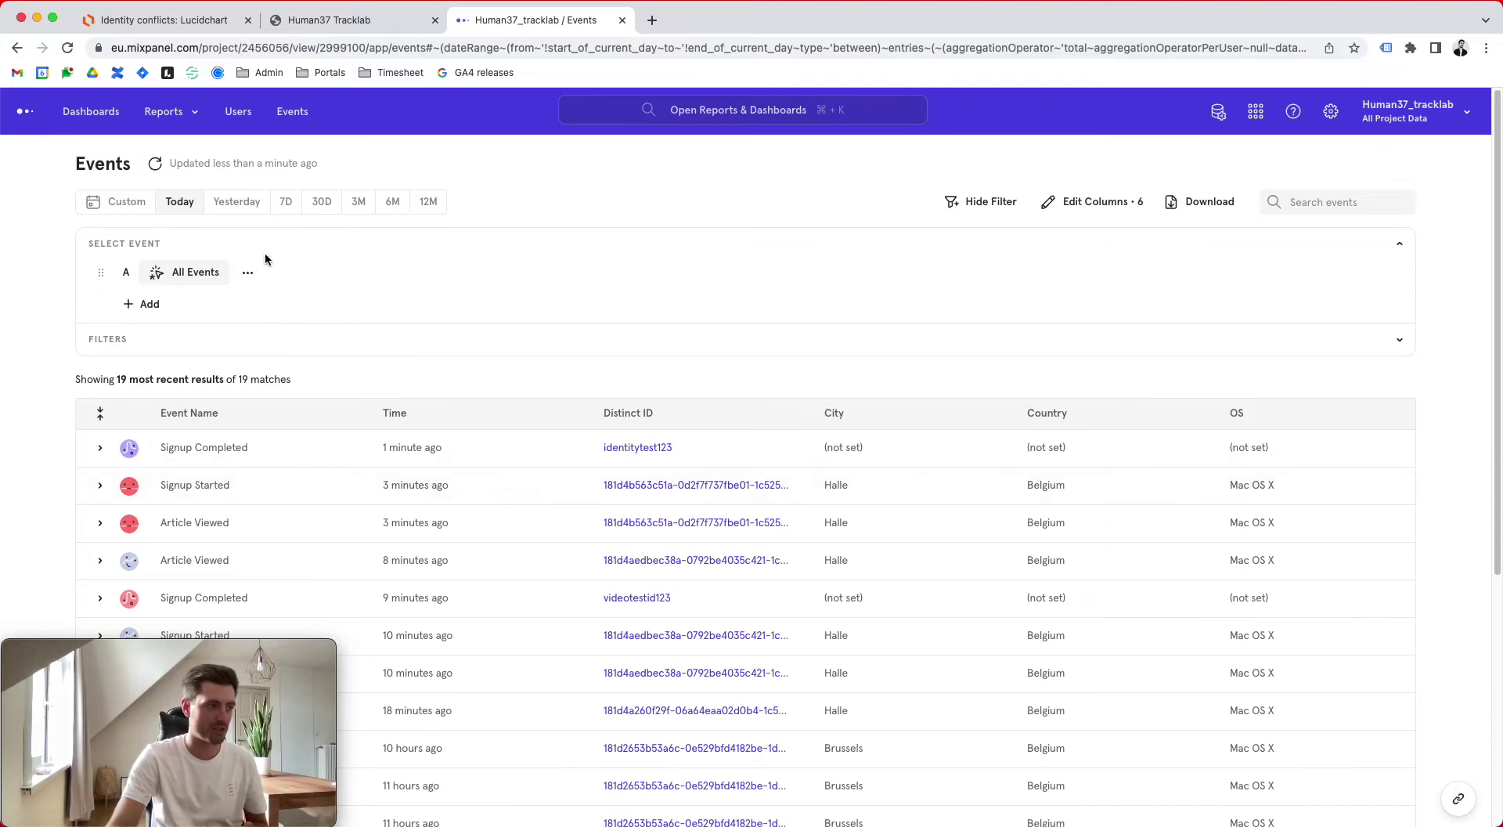
Refresh Mixpanel's events to see the new Article Viewed row, then return to Lucidchart
left_click(154, 164)
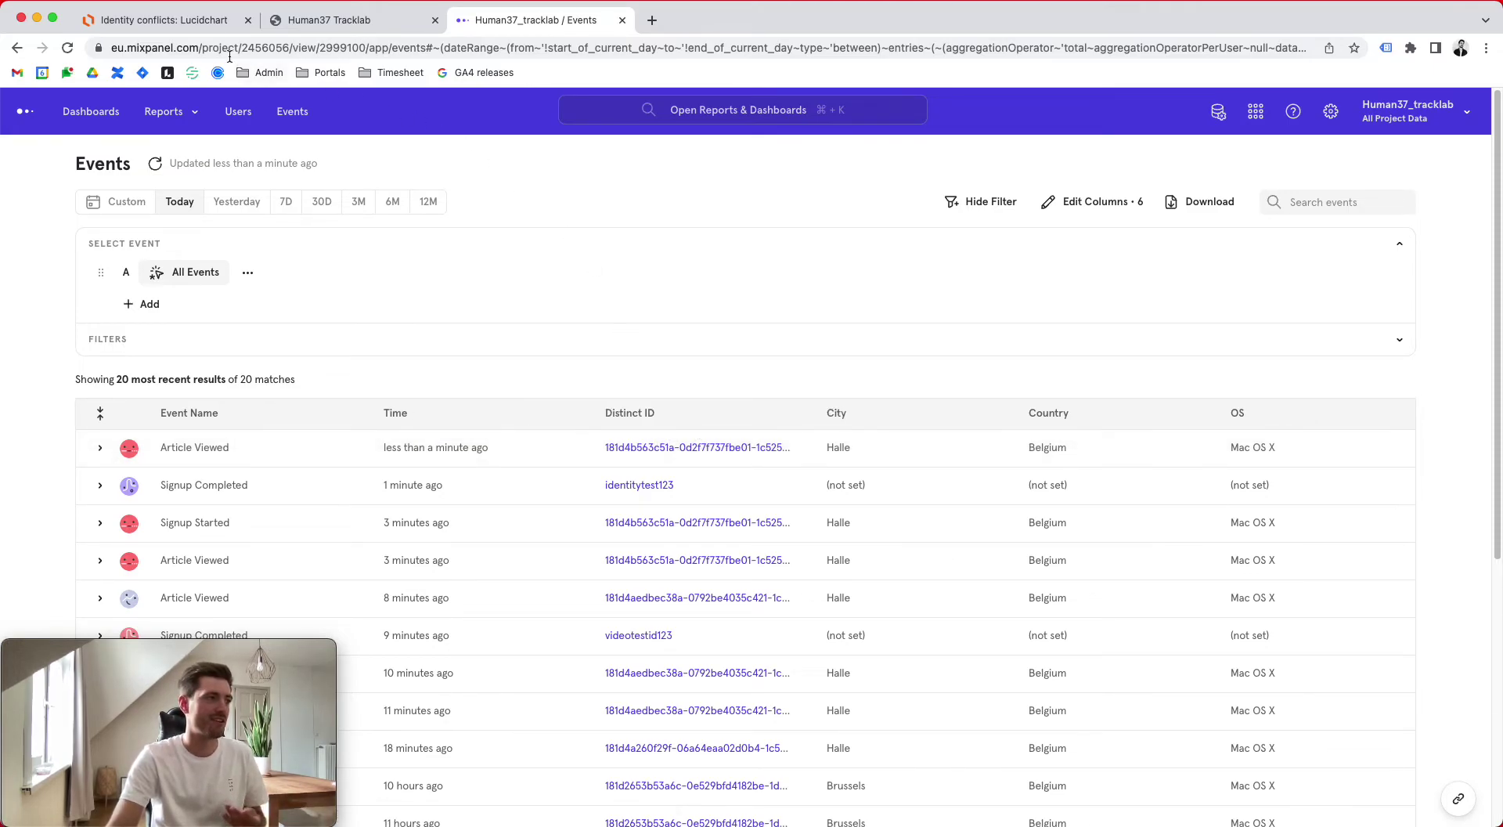
left_click(201, 28)
Duplicate the right distinct-ID sticky note above the last Article Viewed box
left_click(702, 338)
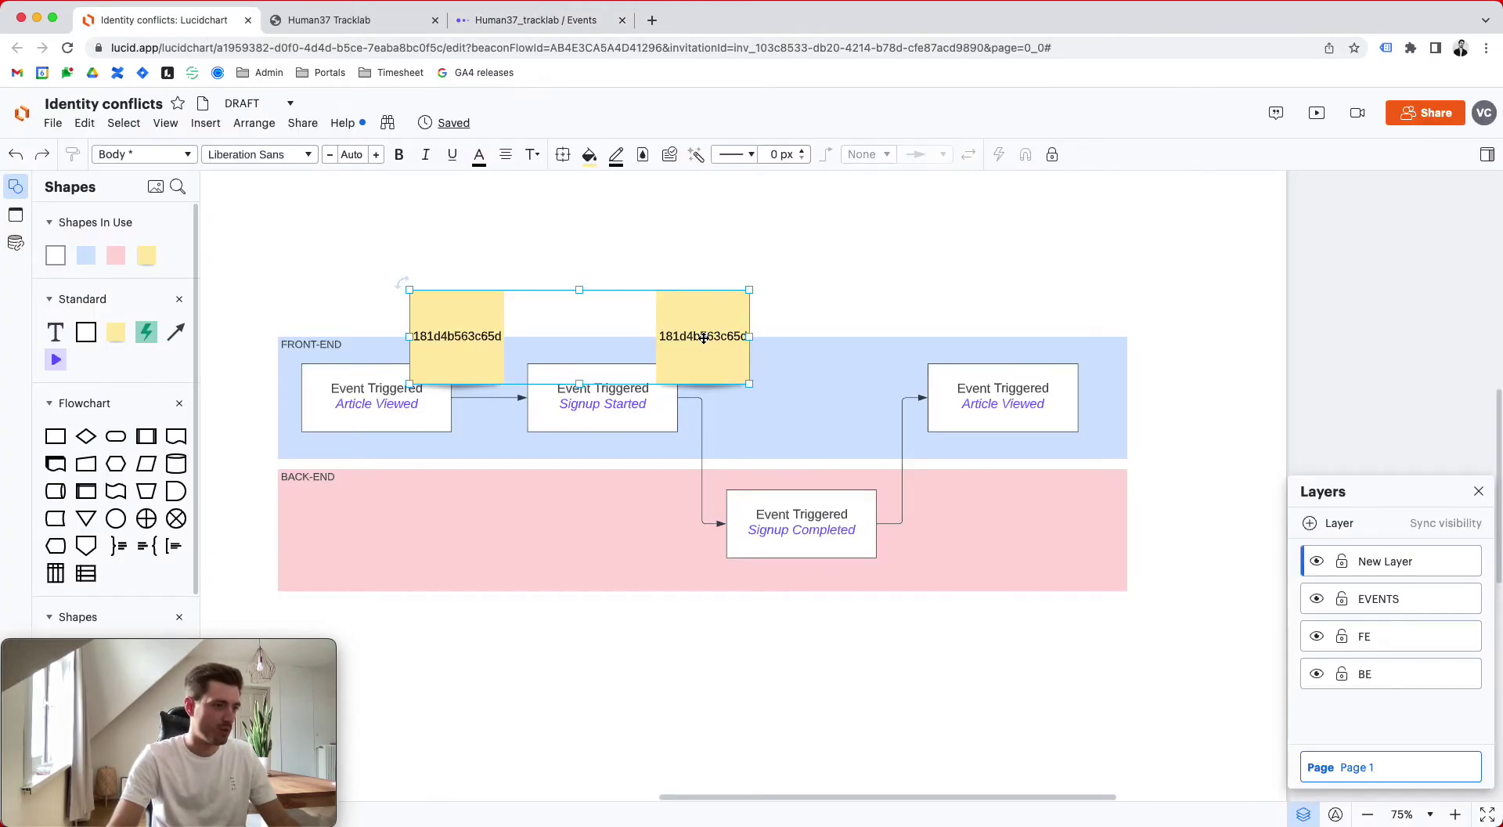
left_click_drag(722, 303, 1079, 347)
key("Escape")
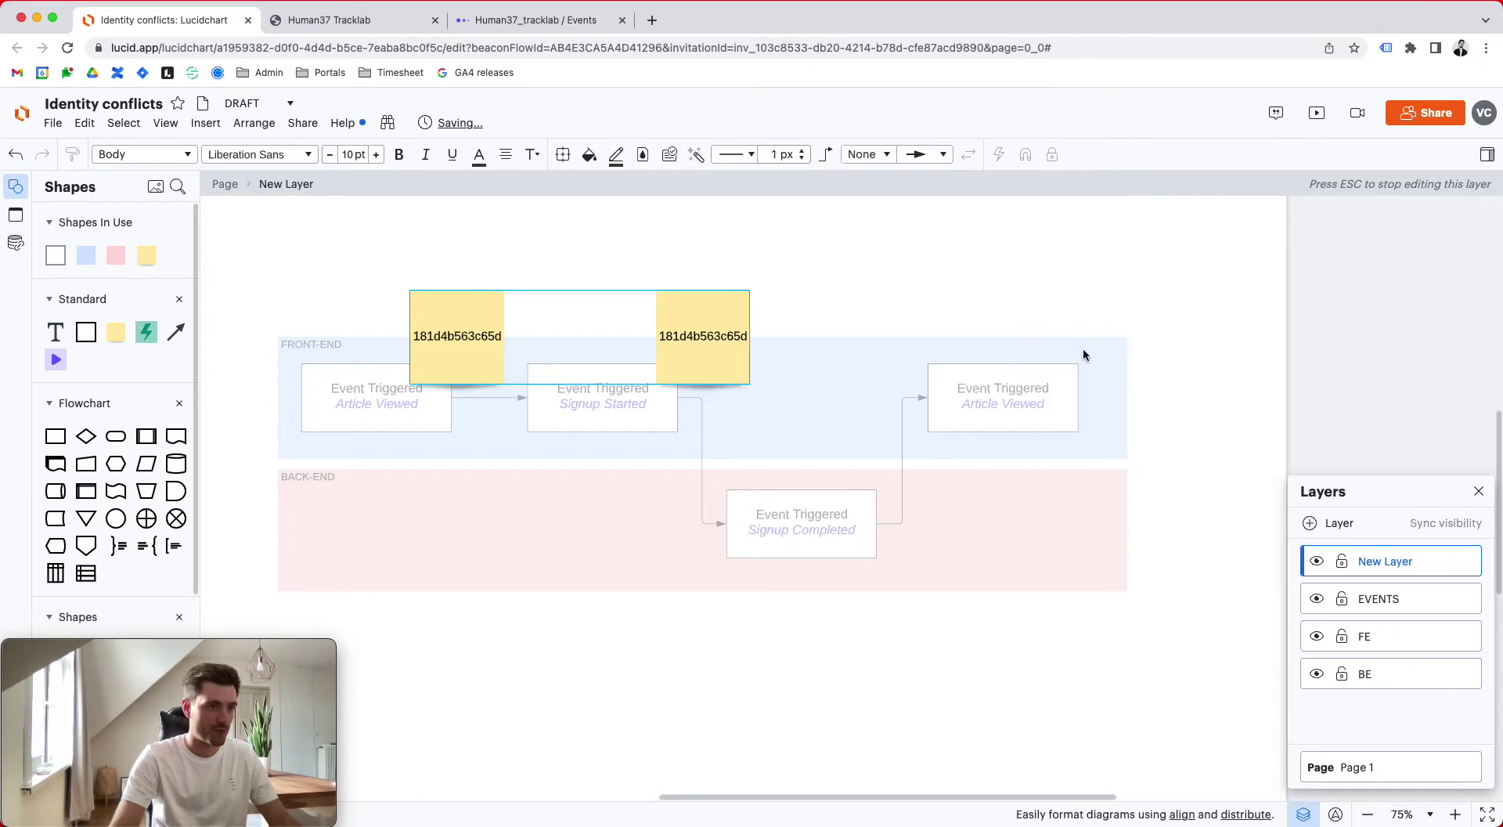
left_click(733, 316)
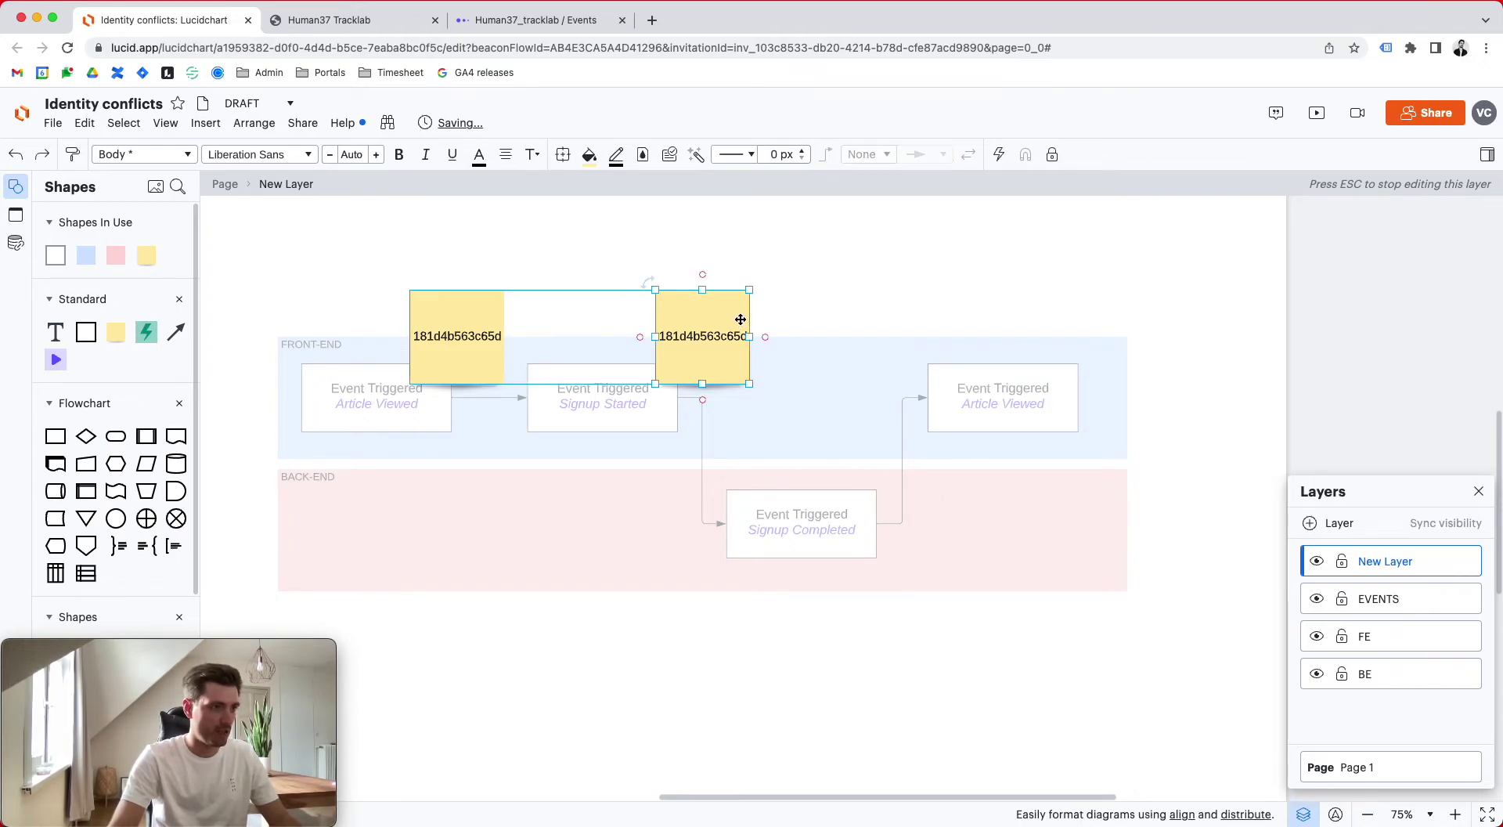
left_click_drag(741, 319, 908, 587)
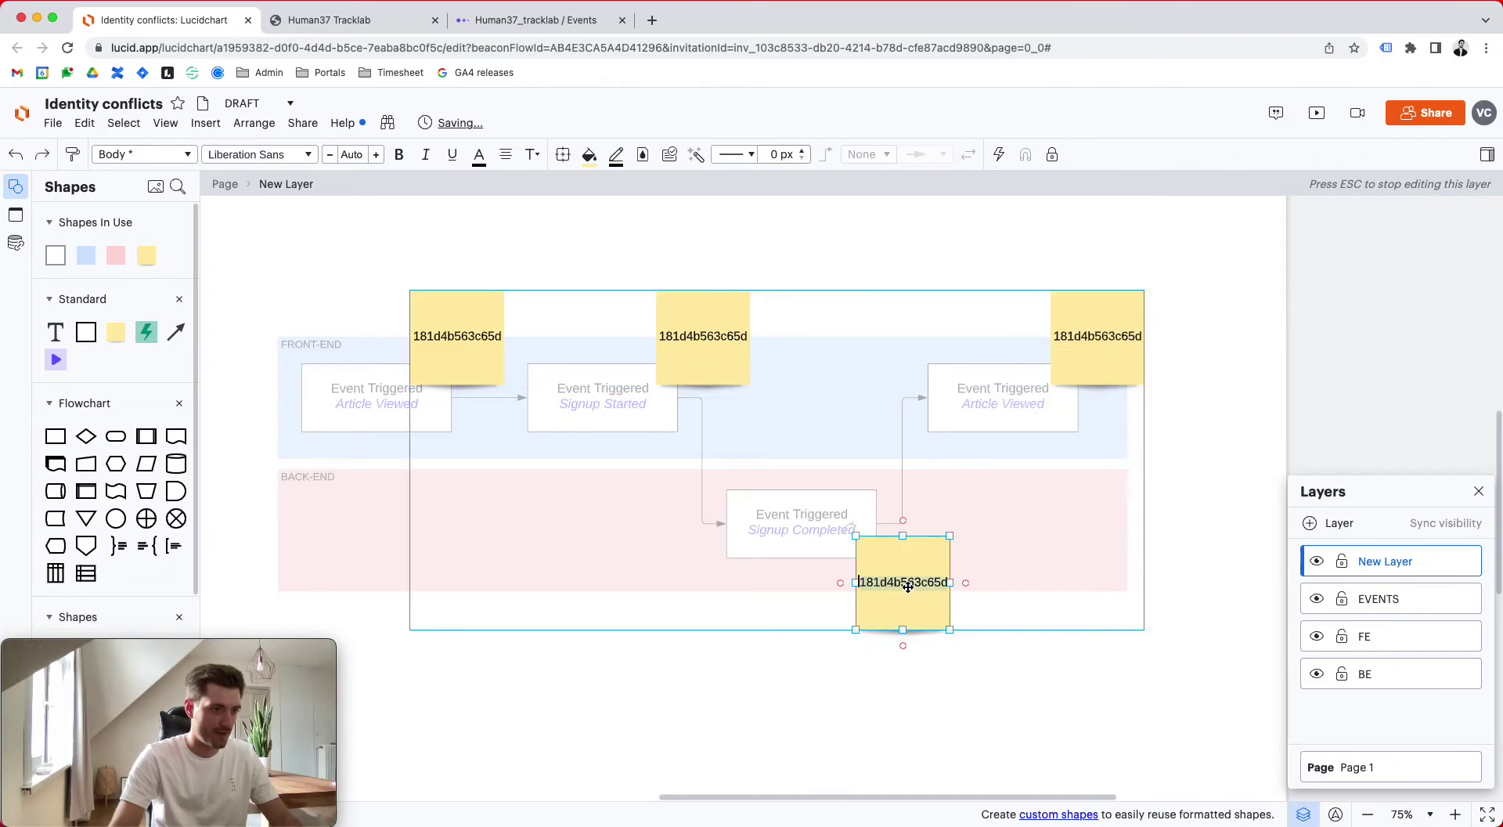
Label the note under Signup Completed 'identitytest123' and finish editing the layer
type("iden")
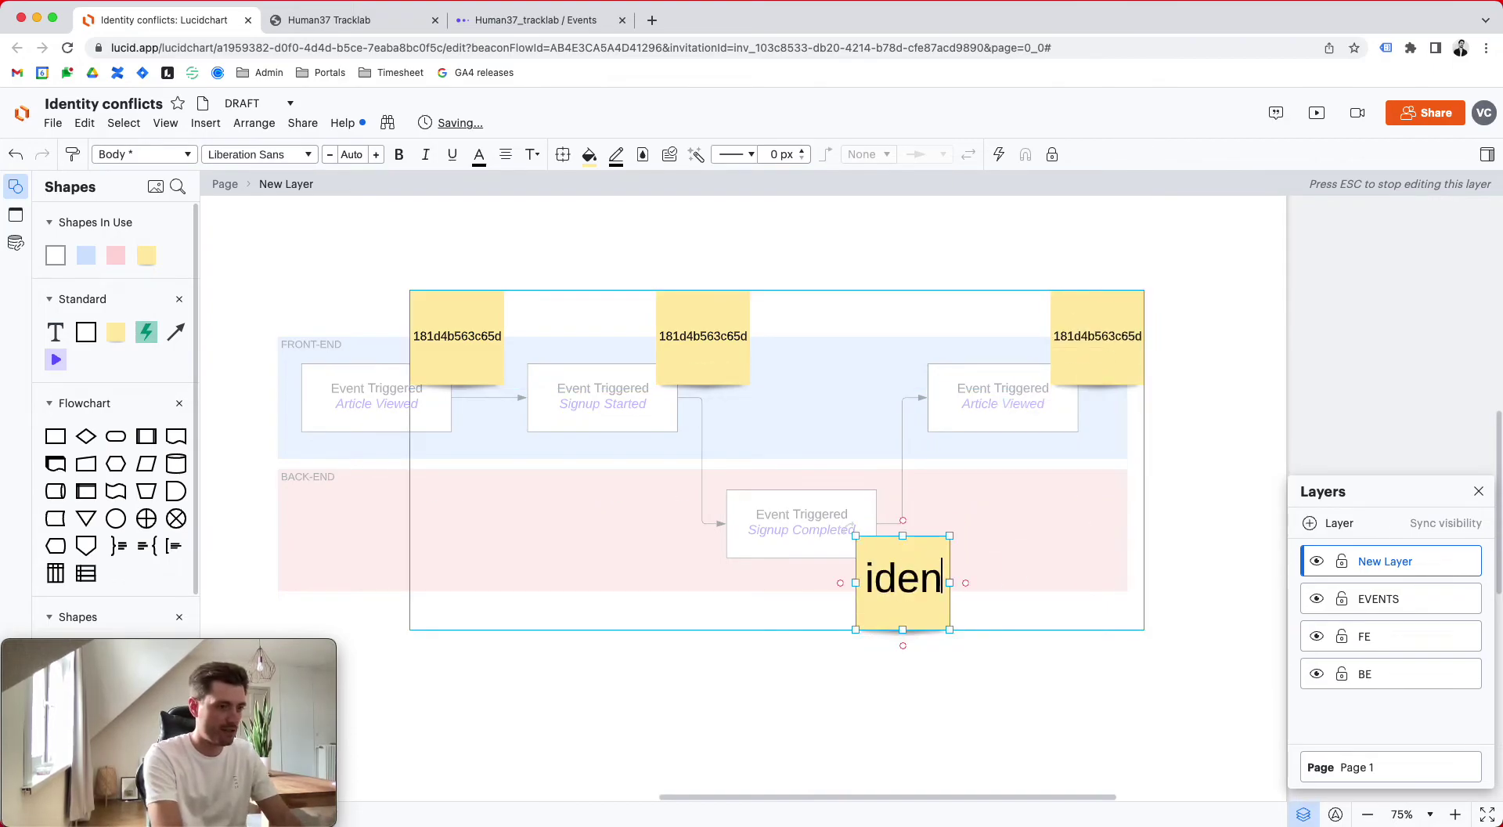
type("tityt")
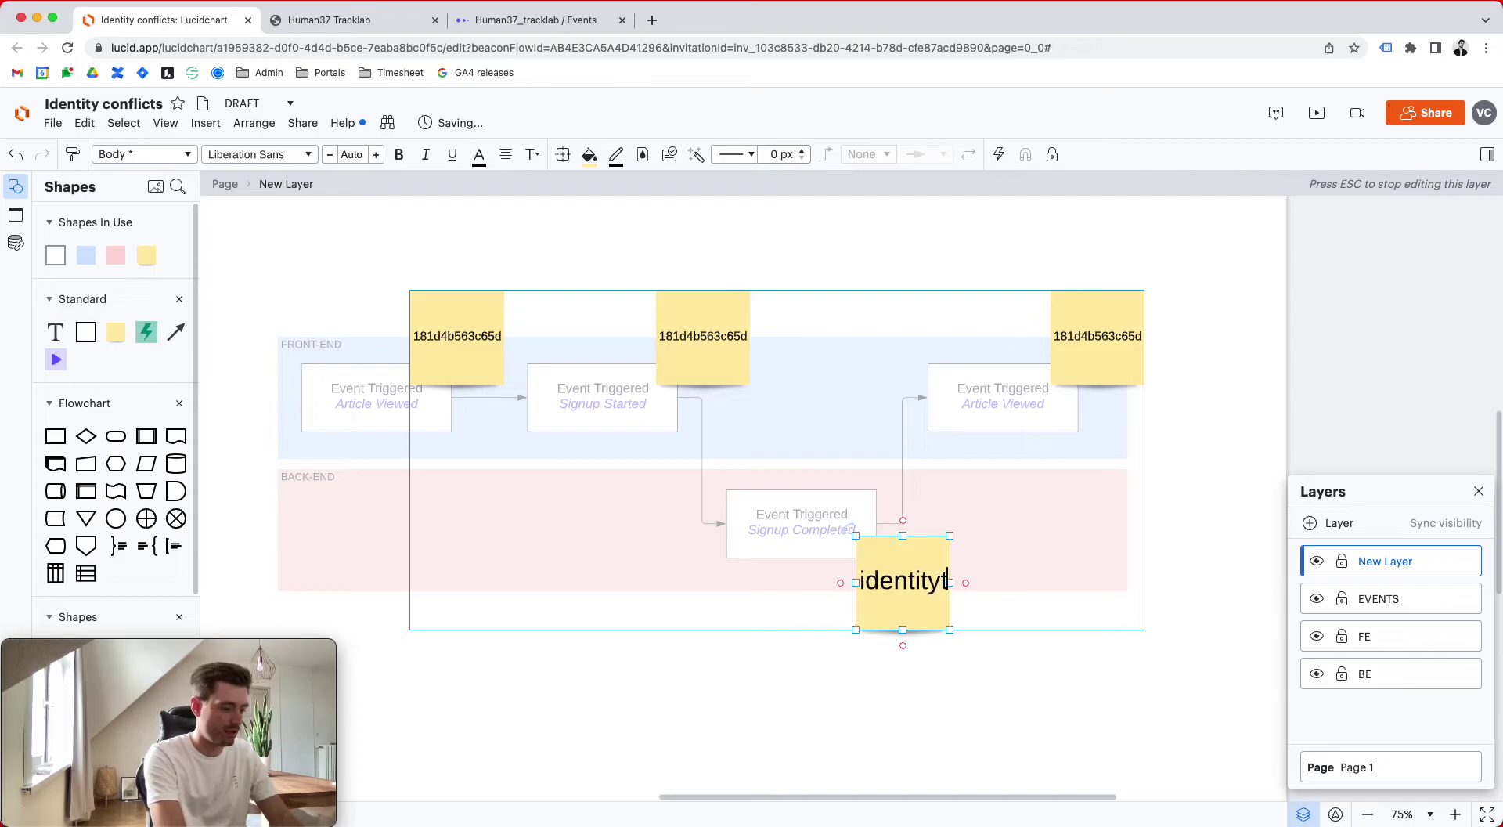
type("est123")
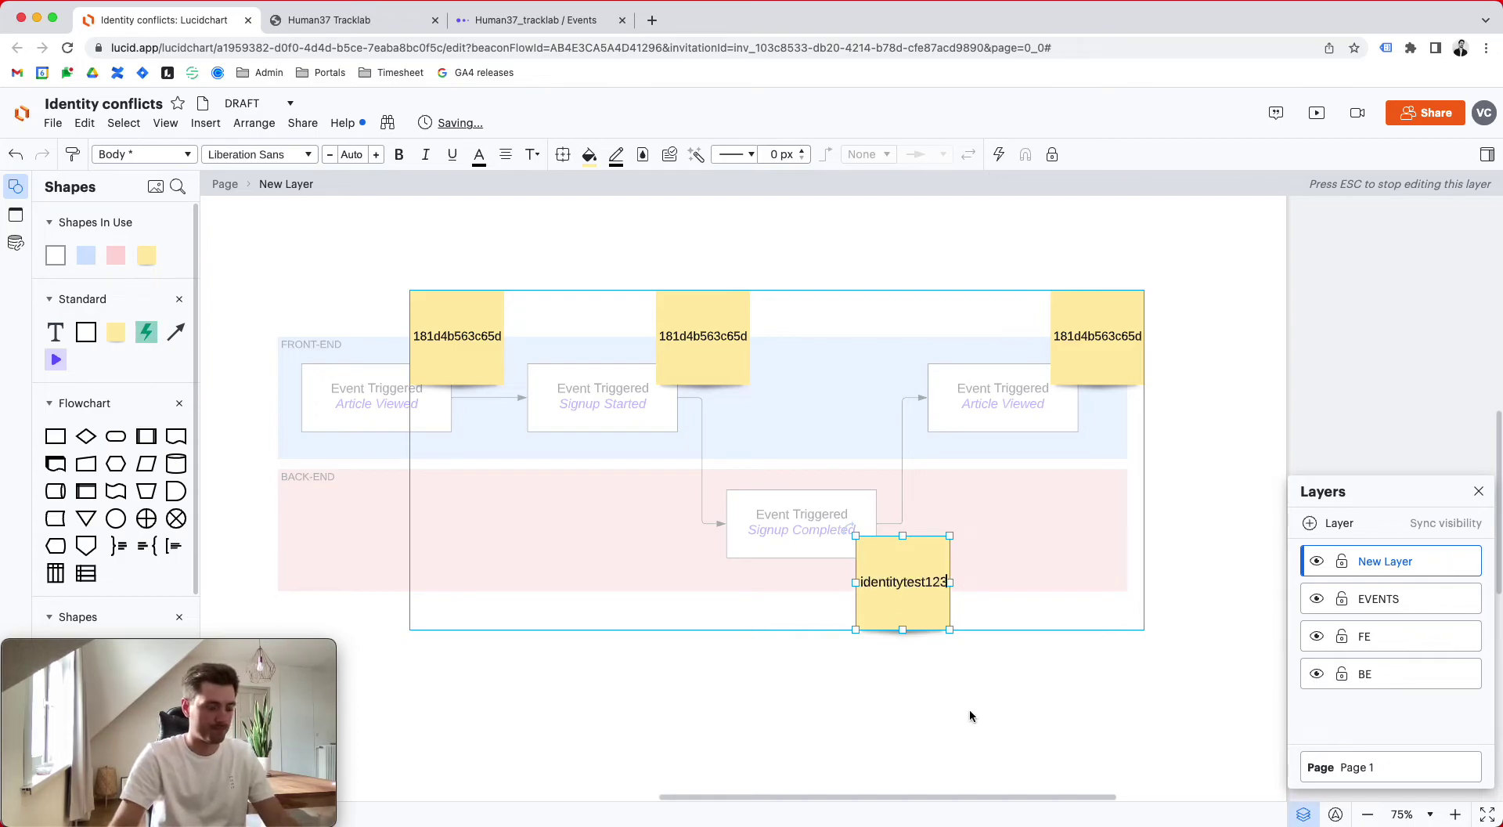
left_click(970, 714)
key("Escape")
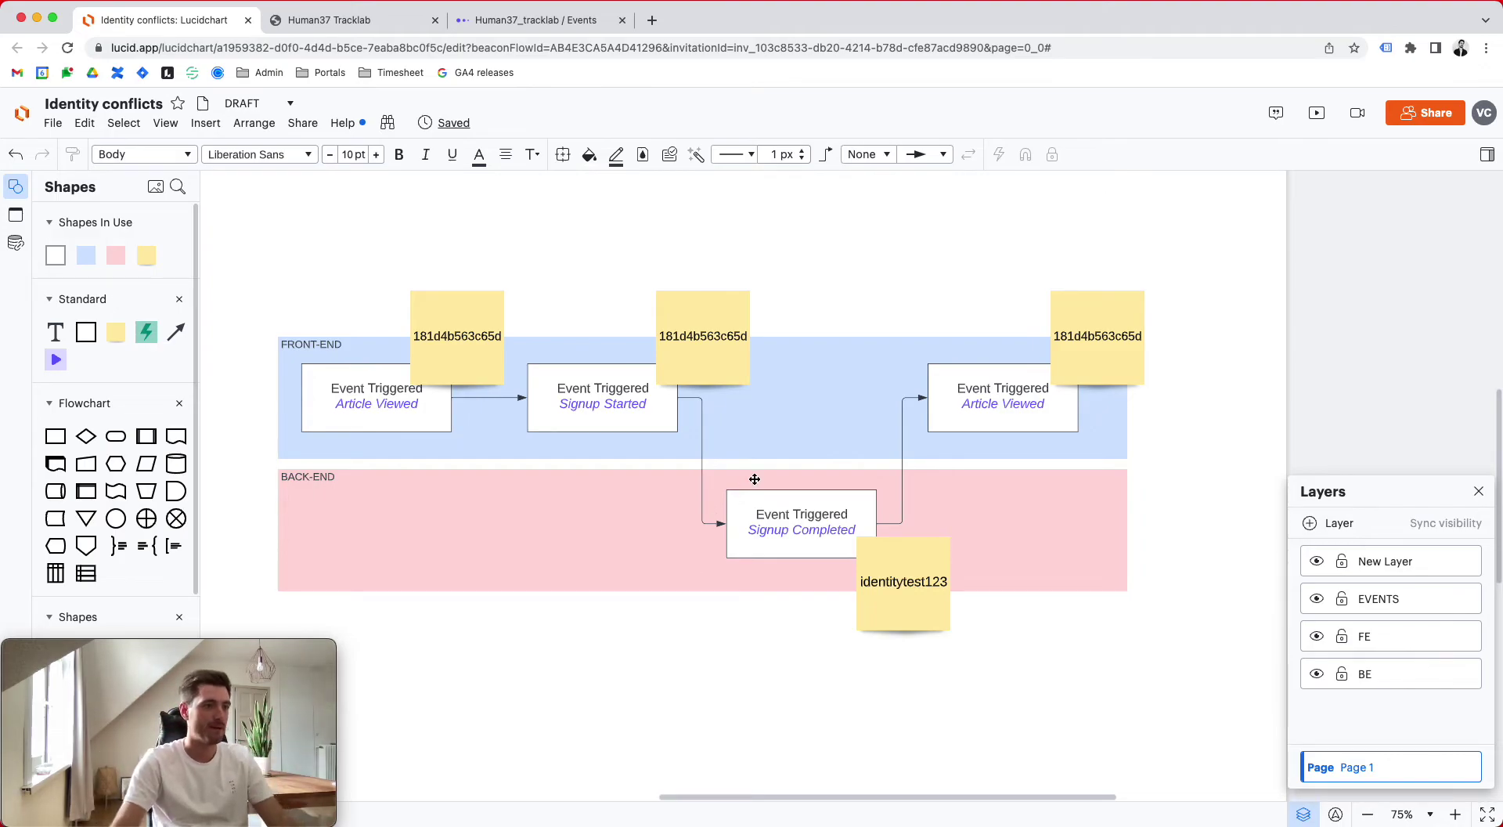
On New Layer, add a green square reading mixpanel.identify() at the top of the diagram
left_click(1114, 382)
double_click(1113, 367)
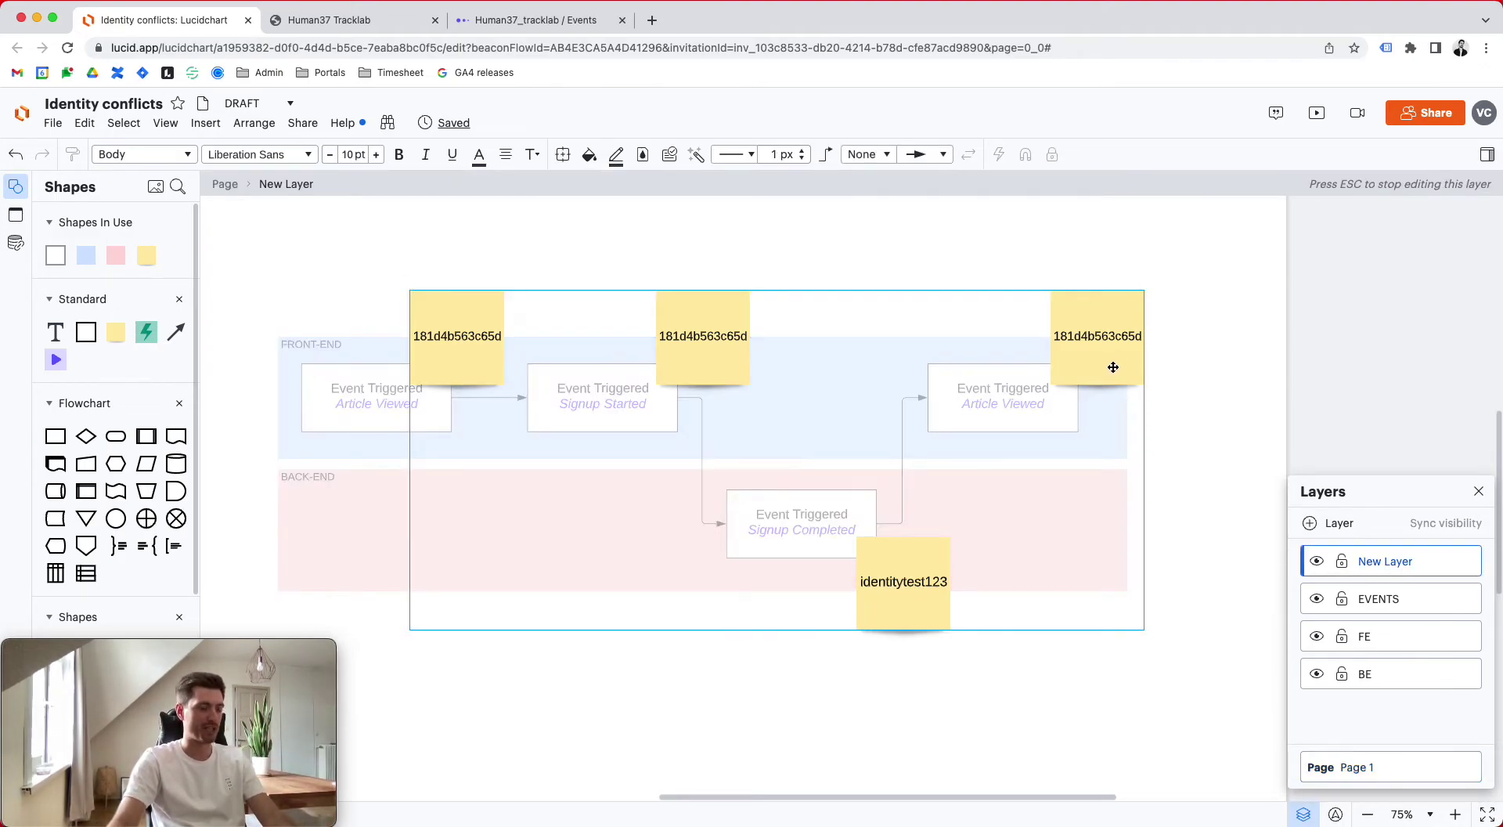
left_click(1078, 368)
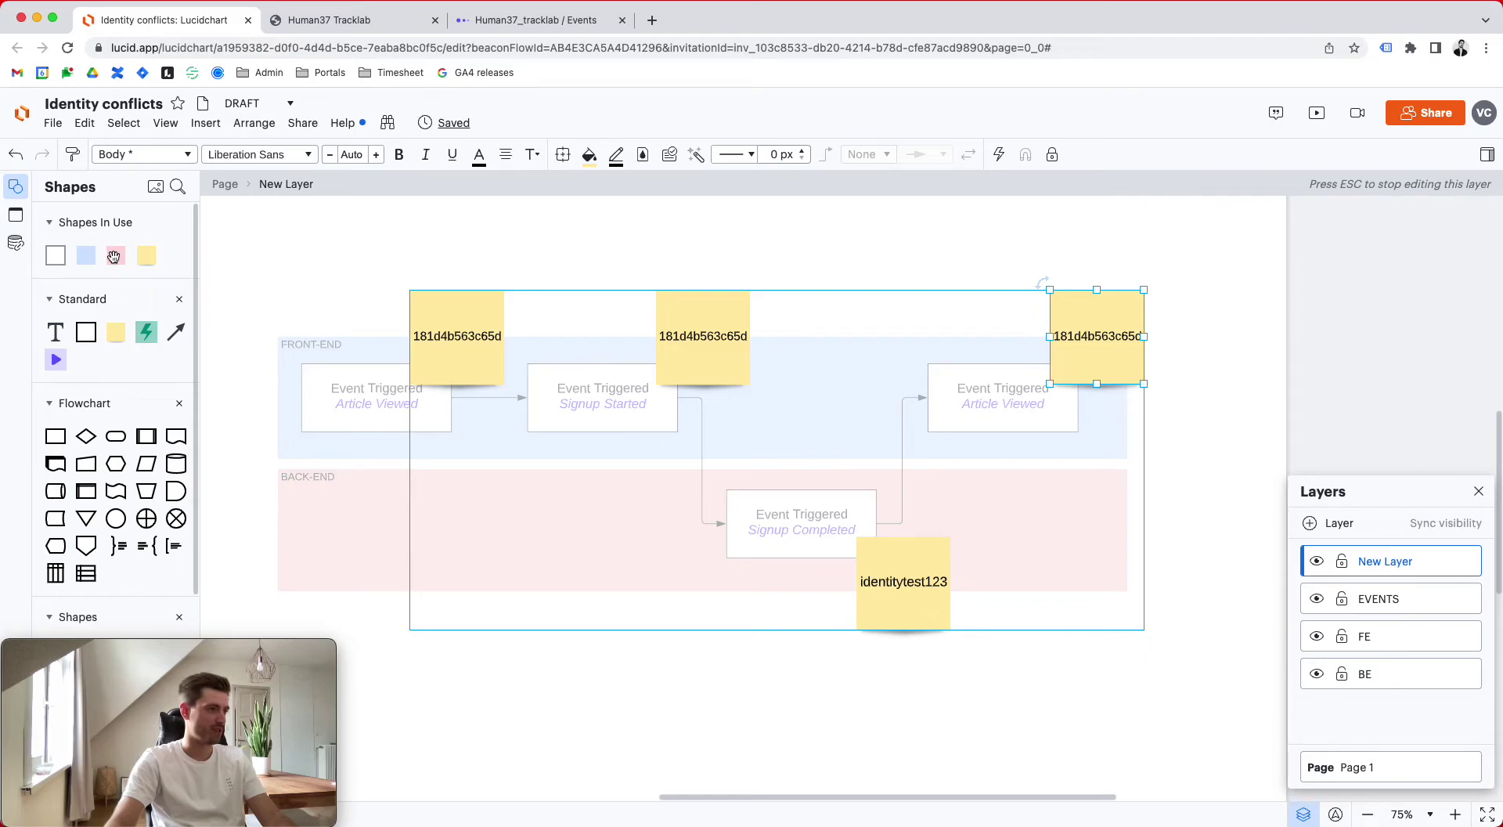
left_click_drag(116, 256, 949, 246)
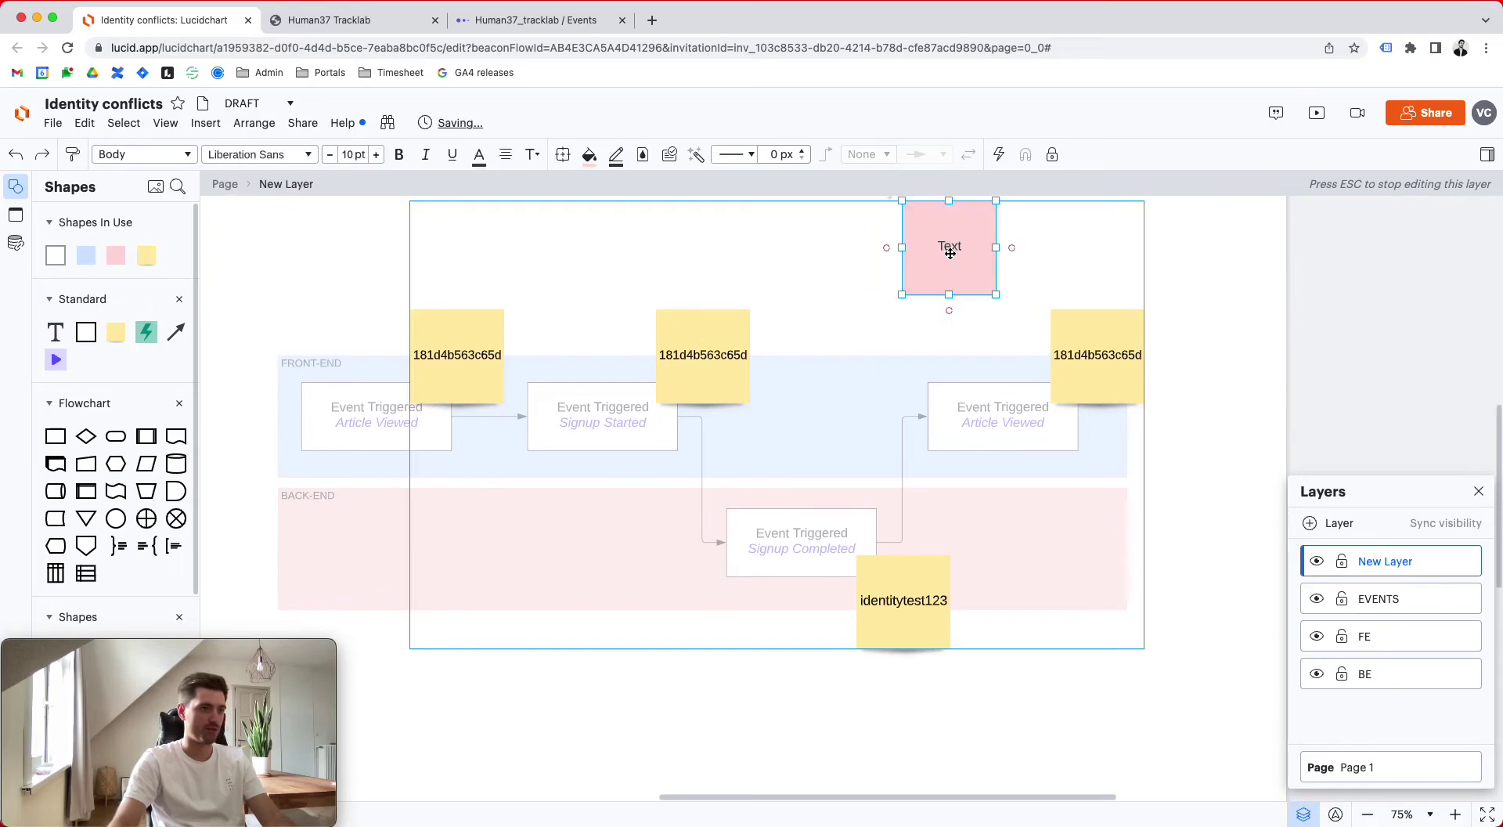
left_click(589, 154)
left_click(638, 335)
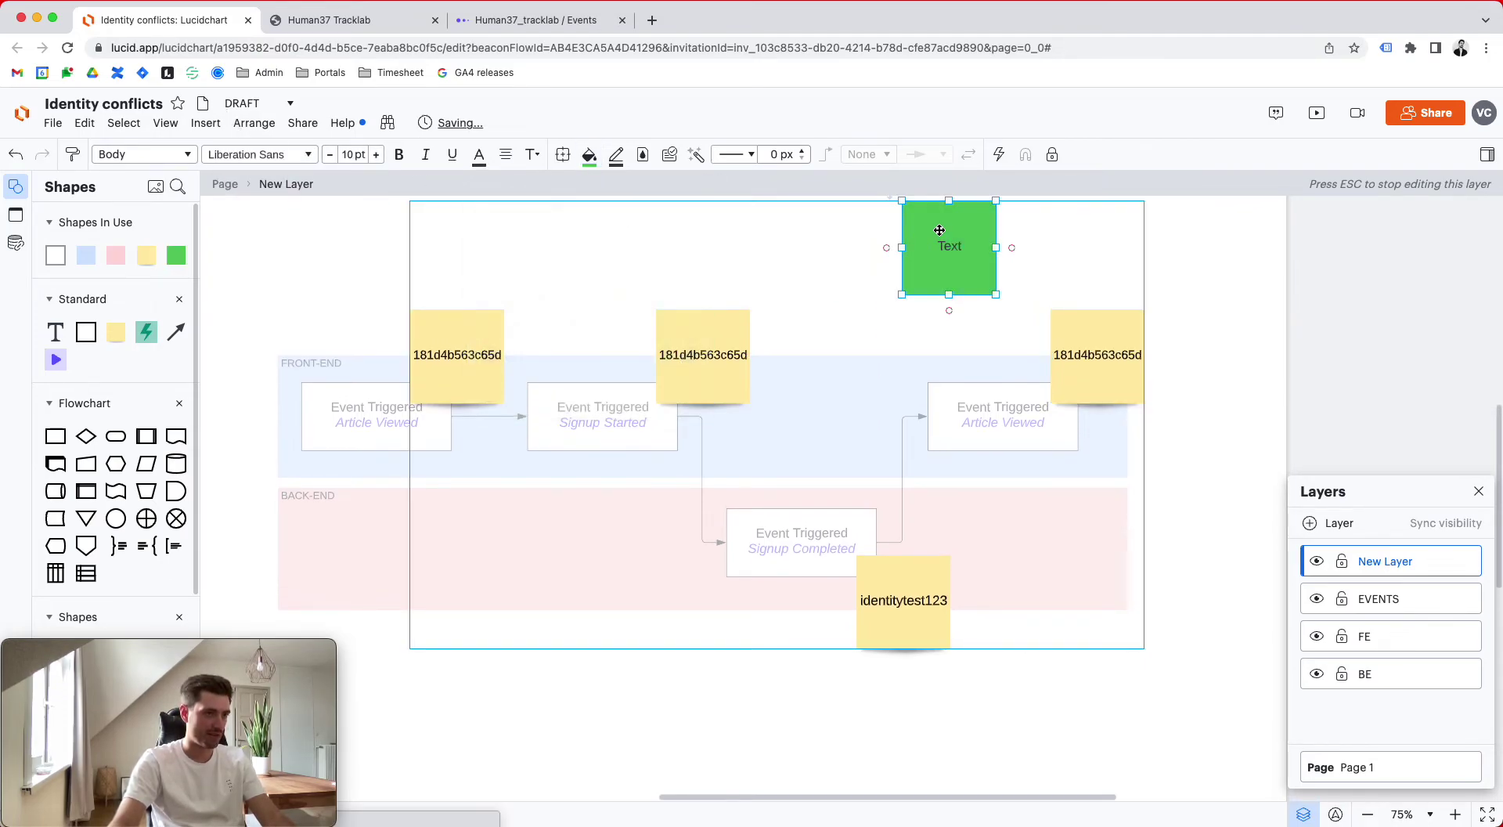
type("mixpan")
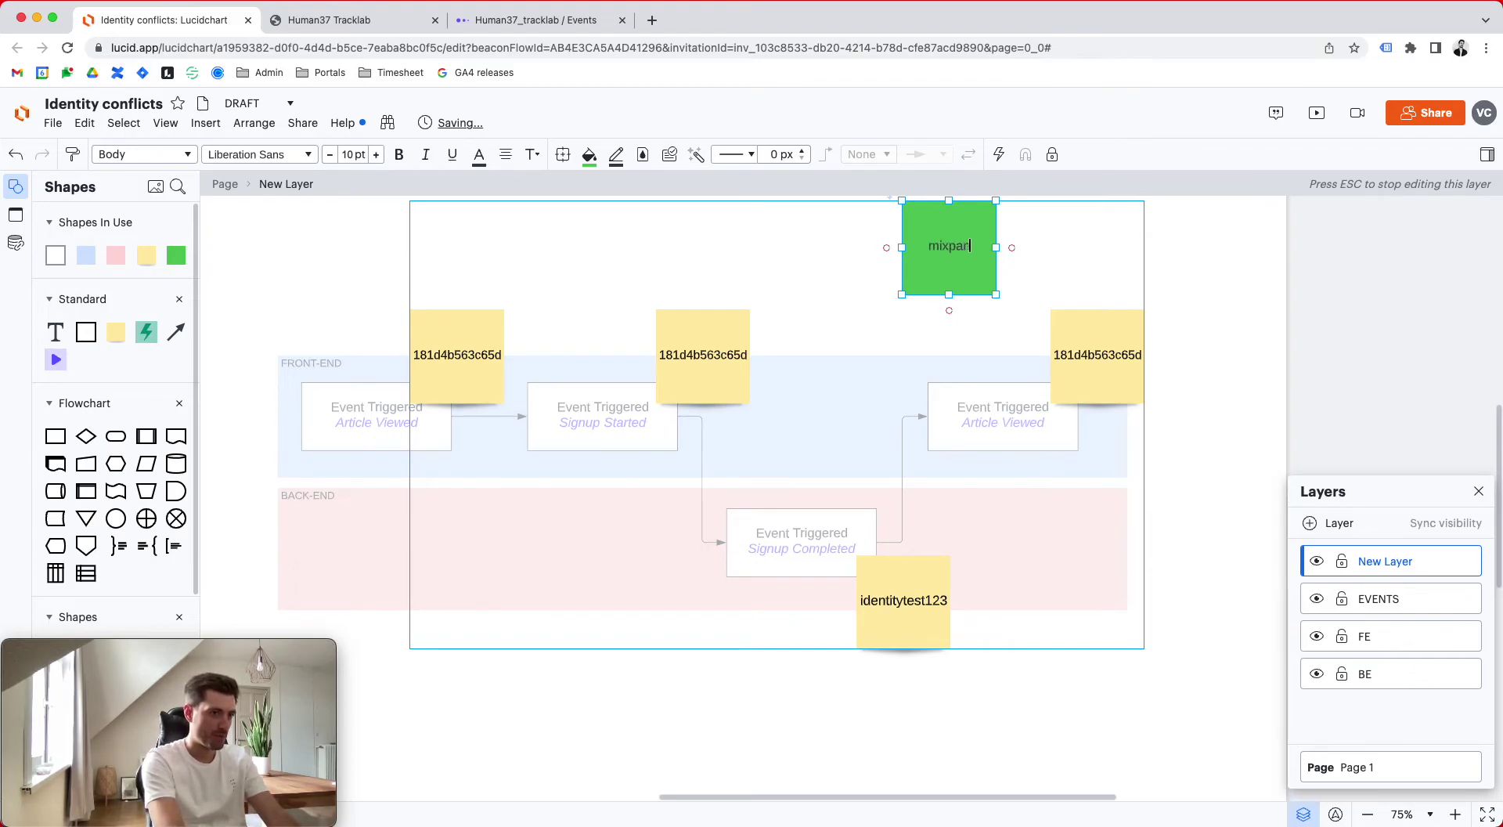
type("el.identify()")
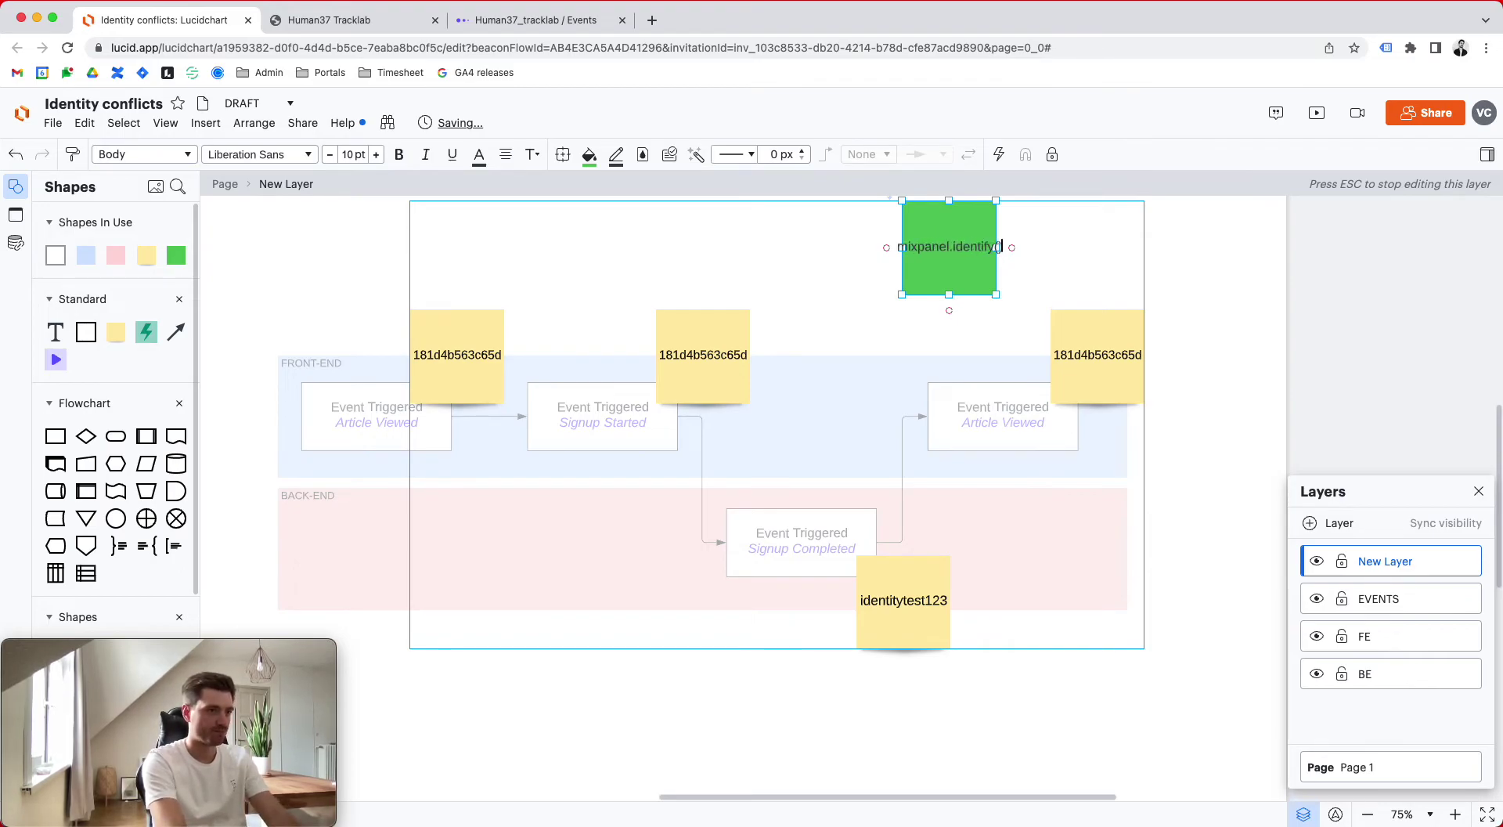
left_click(1127, 286)
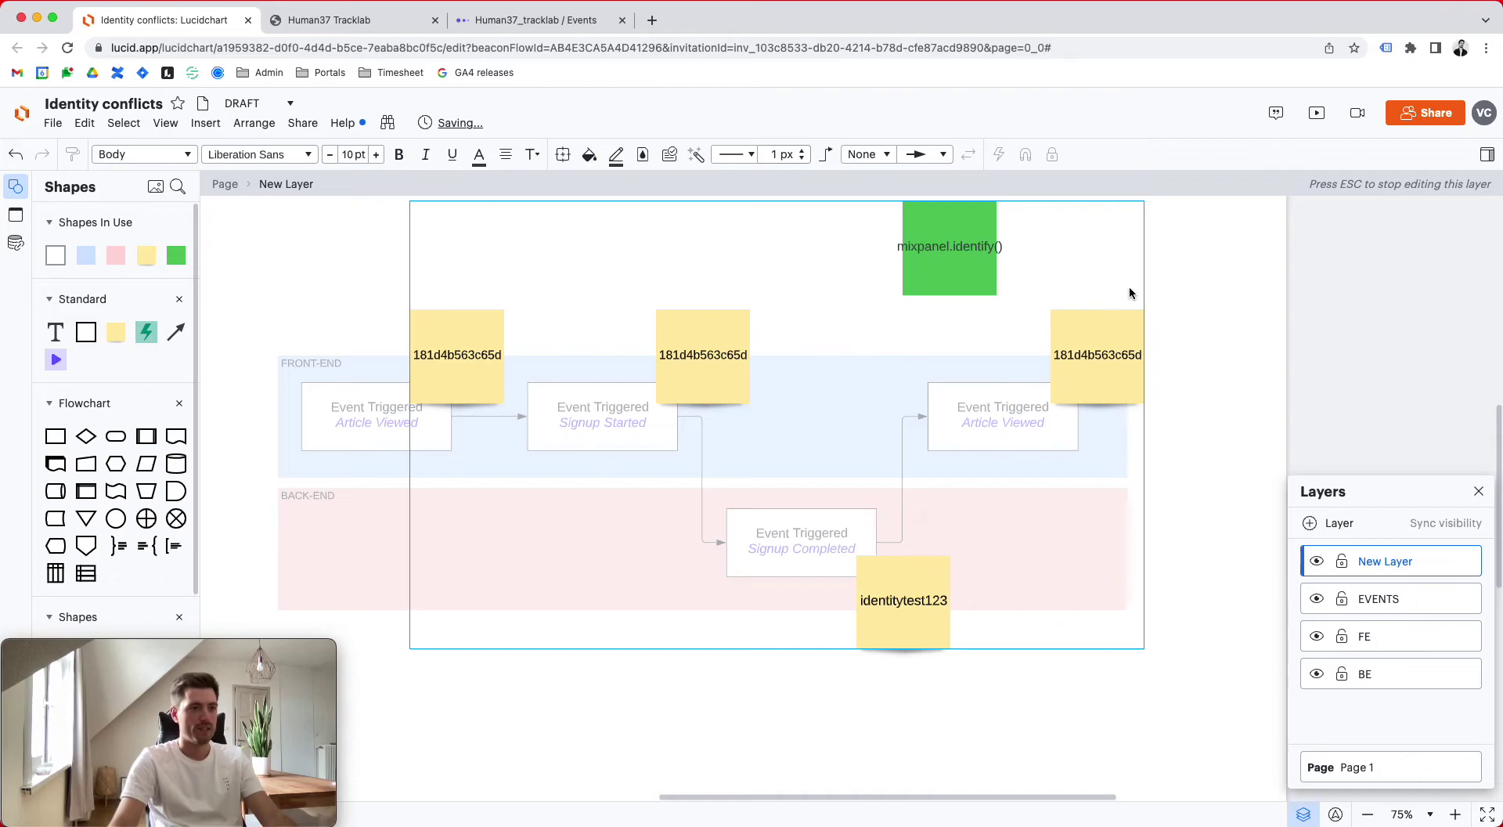
key("Escape")
Undo an accidental move of the notes and reopen New Layer to reposition the green note
left_click_drag(960, 269, 1244, 389)
key("ctrl+z")
double_click(984, 280)
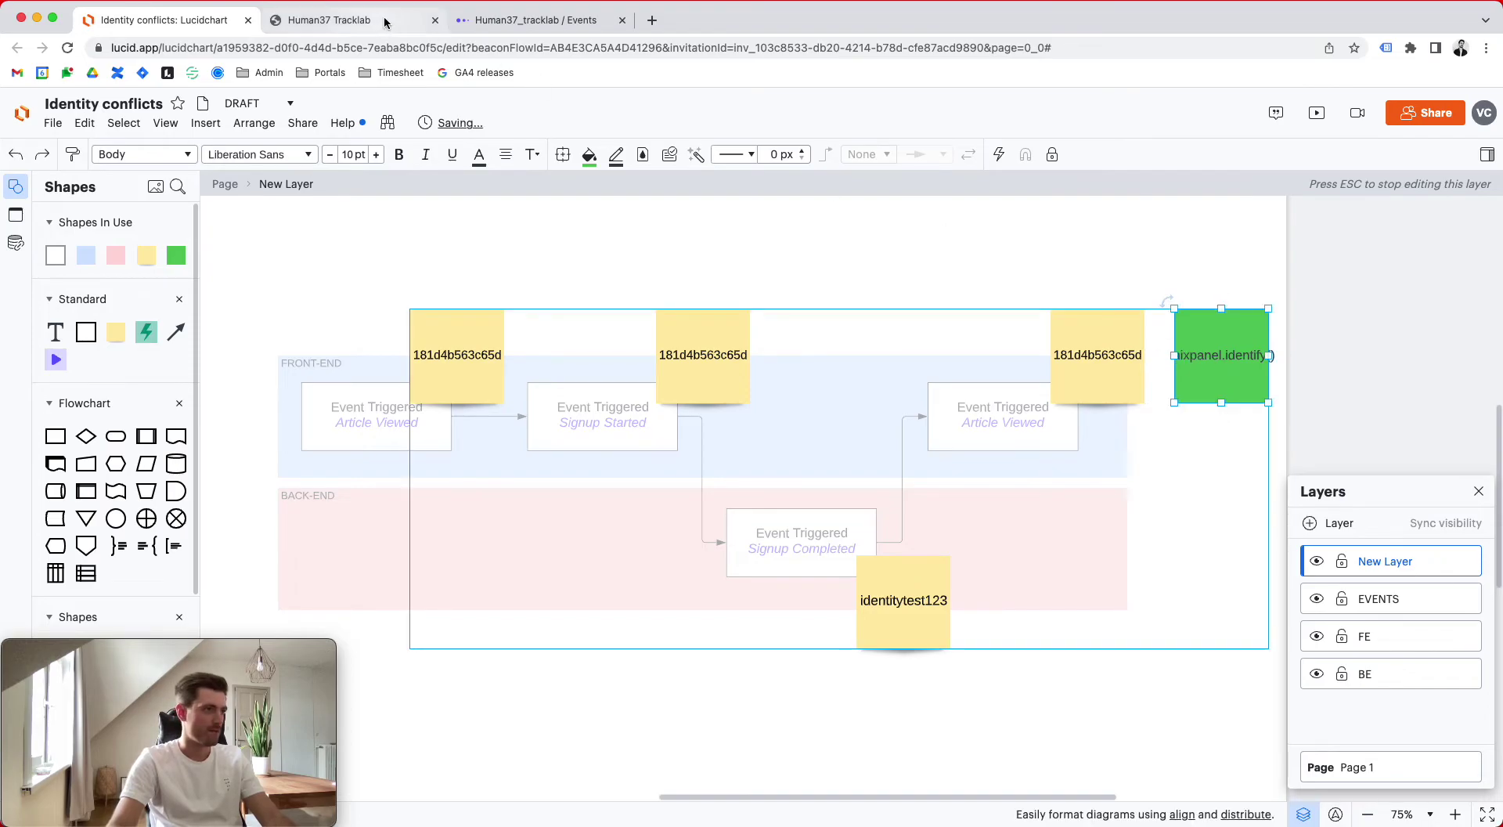
Open the first event's long anonymous distinct ID profile and expand its Distinct IDs
left_click(516, 29)
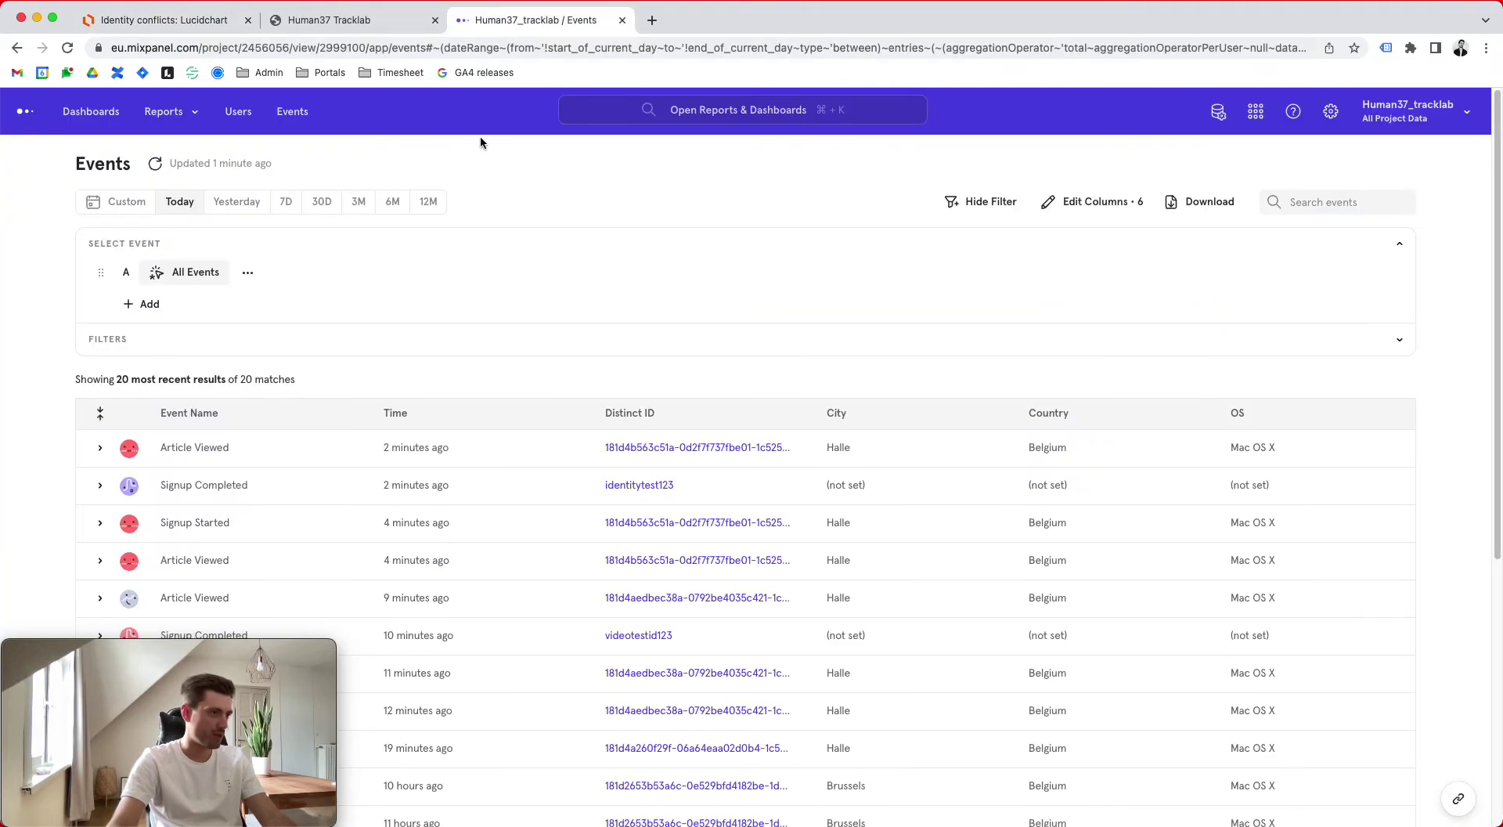
left_click(661, 446)
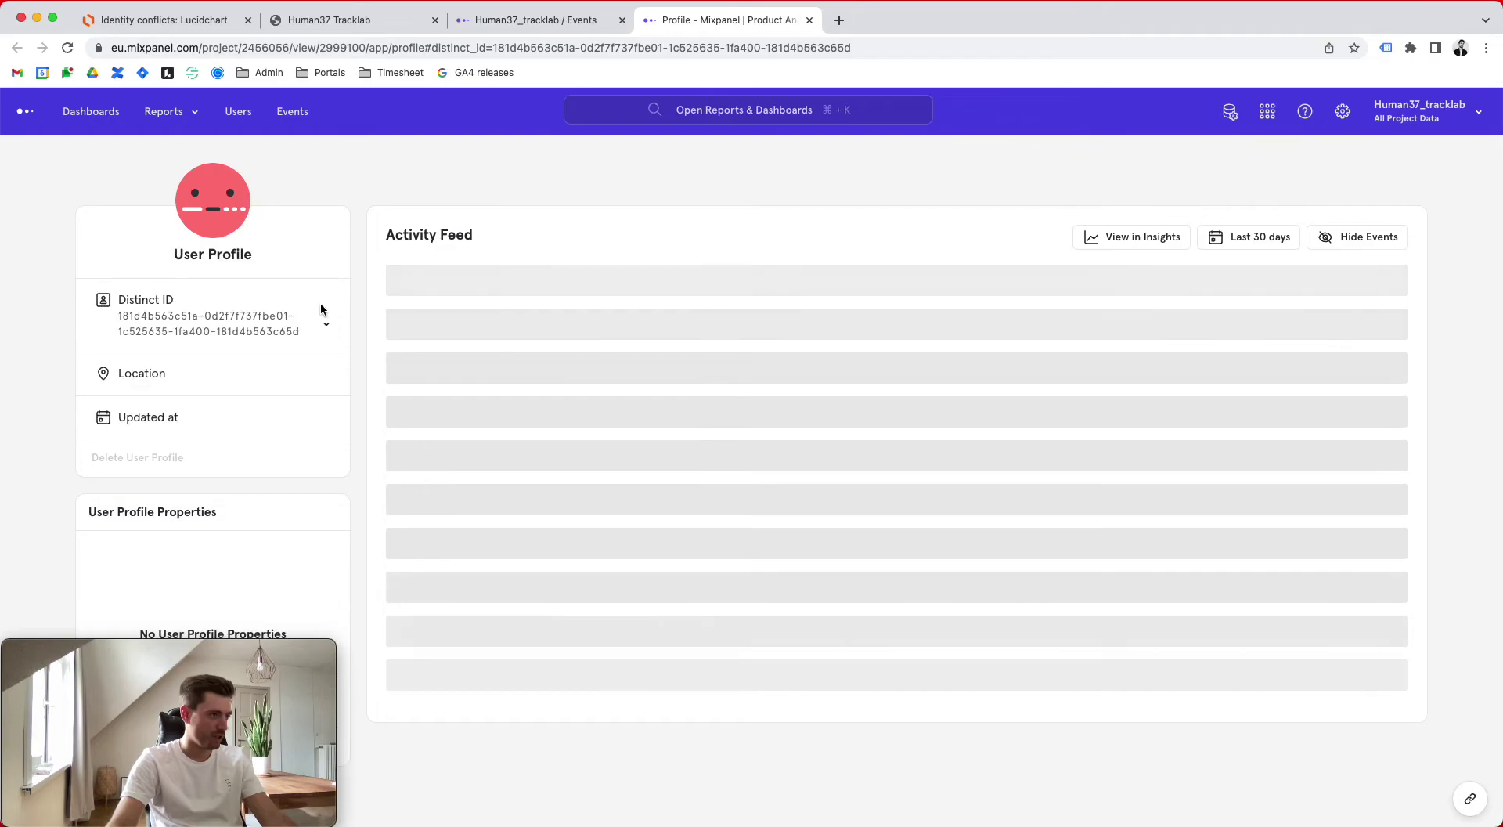
left_click(326, 323)
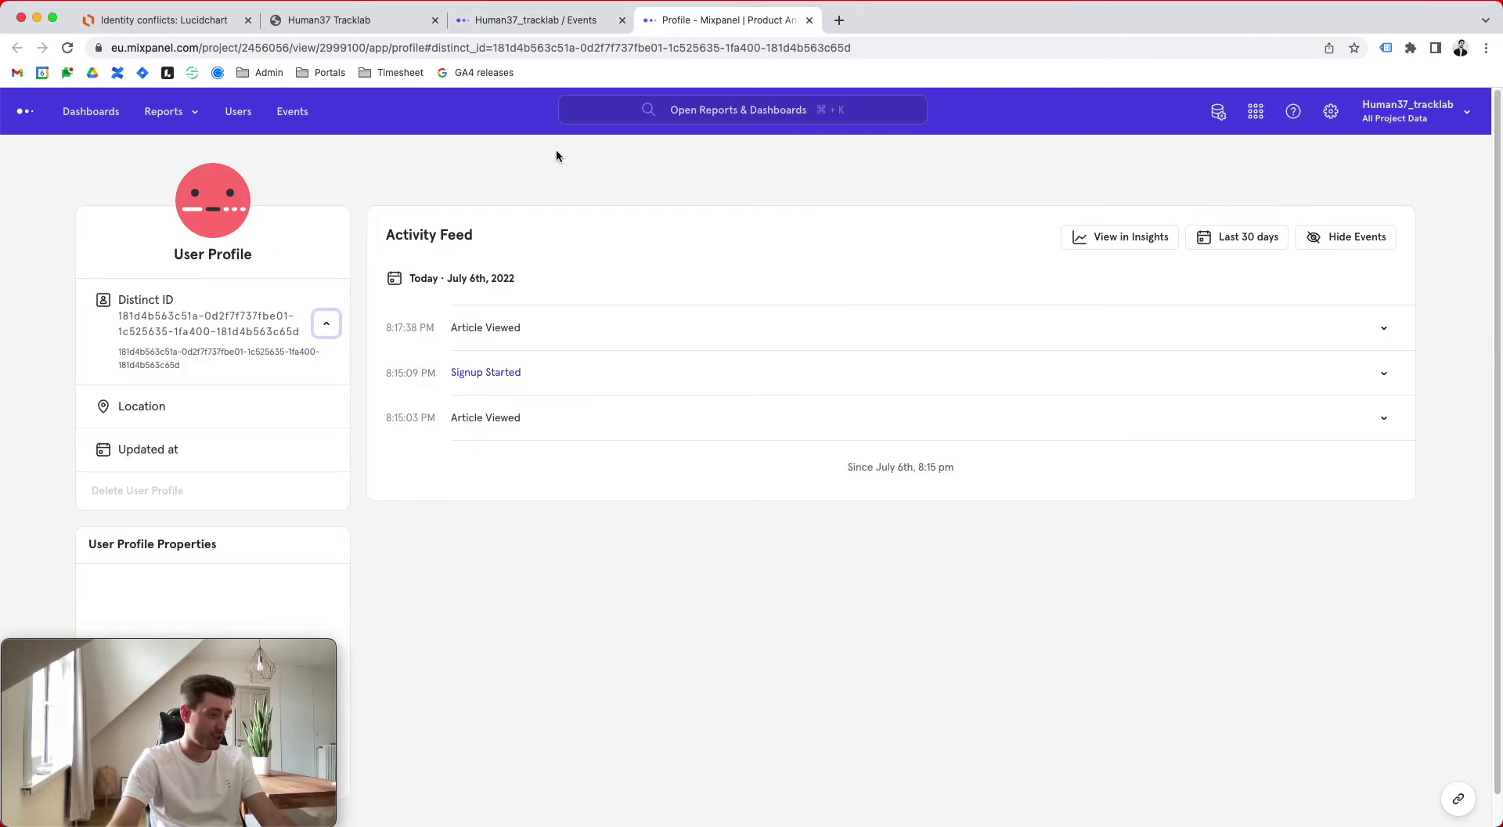
Open the identitytest123 profile and expand its Distinct IDs, showing only Signup Completed
left_click(540, 20)
left_click(627, 483)
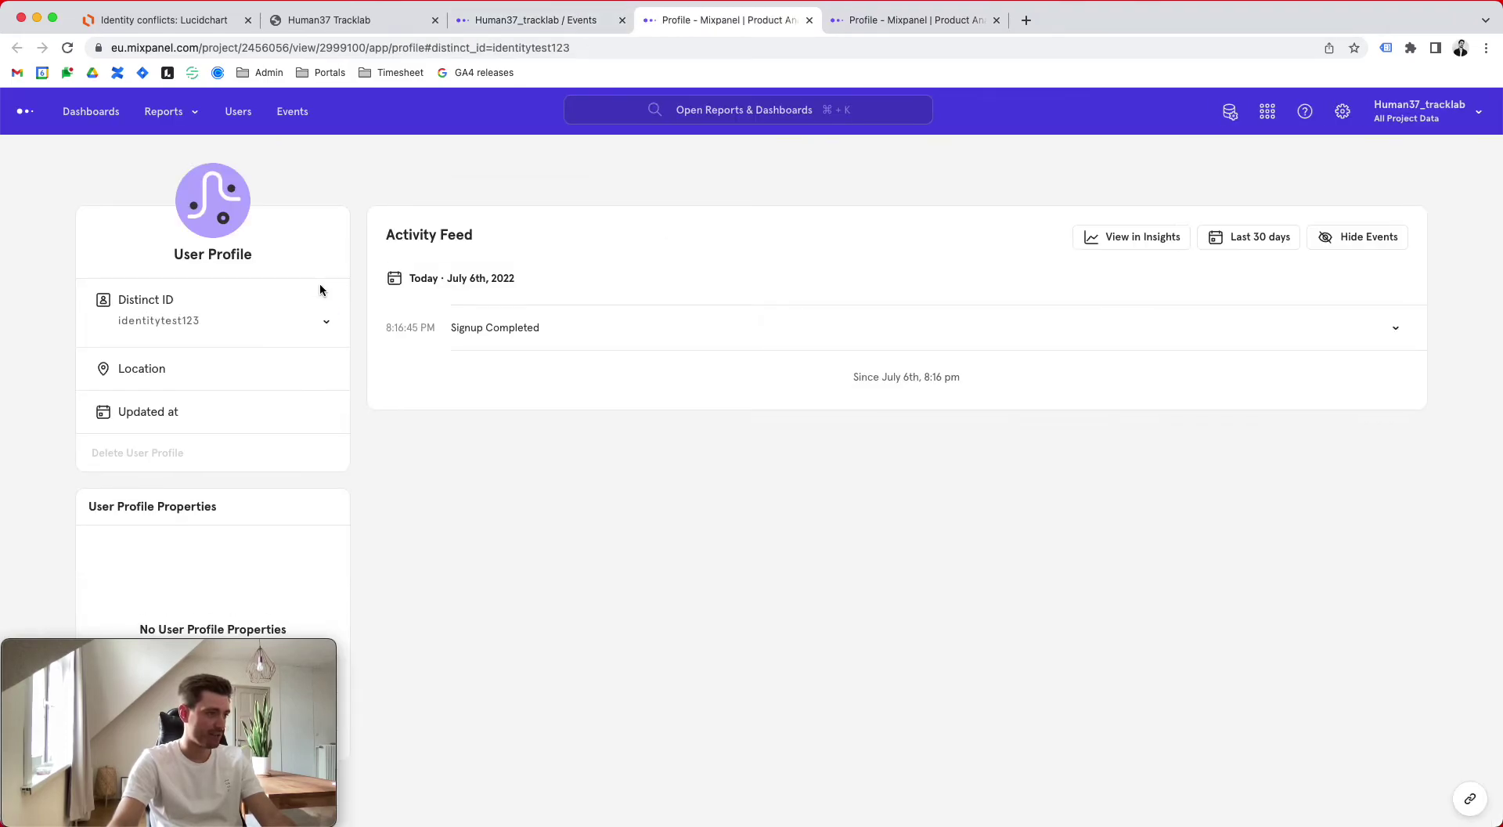
left_click(325, 322)
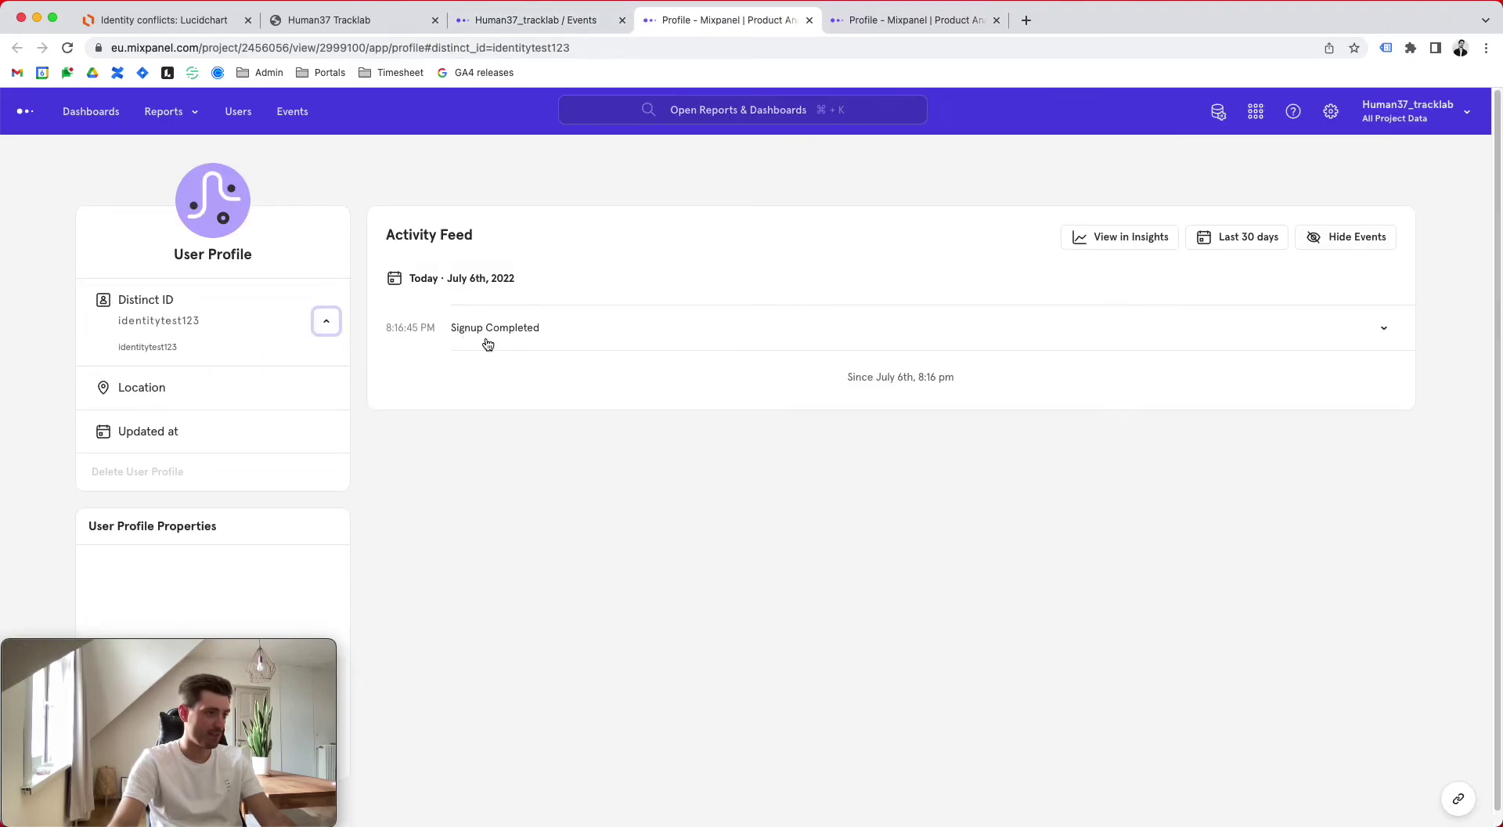
Run mixpanel.identify("identitytest123"); in the Tracklab console, copying the ID from Mixpanel
left_click(358, 23)
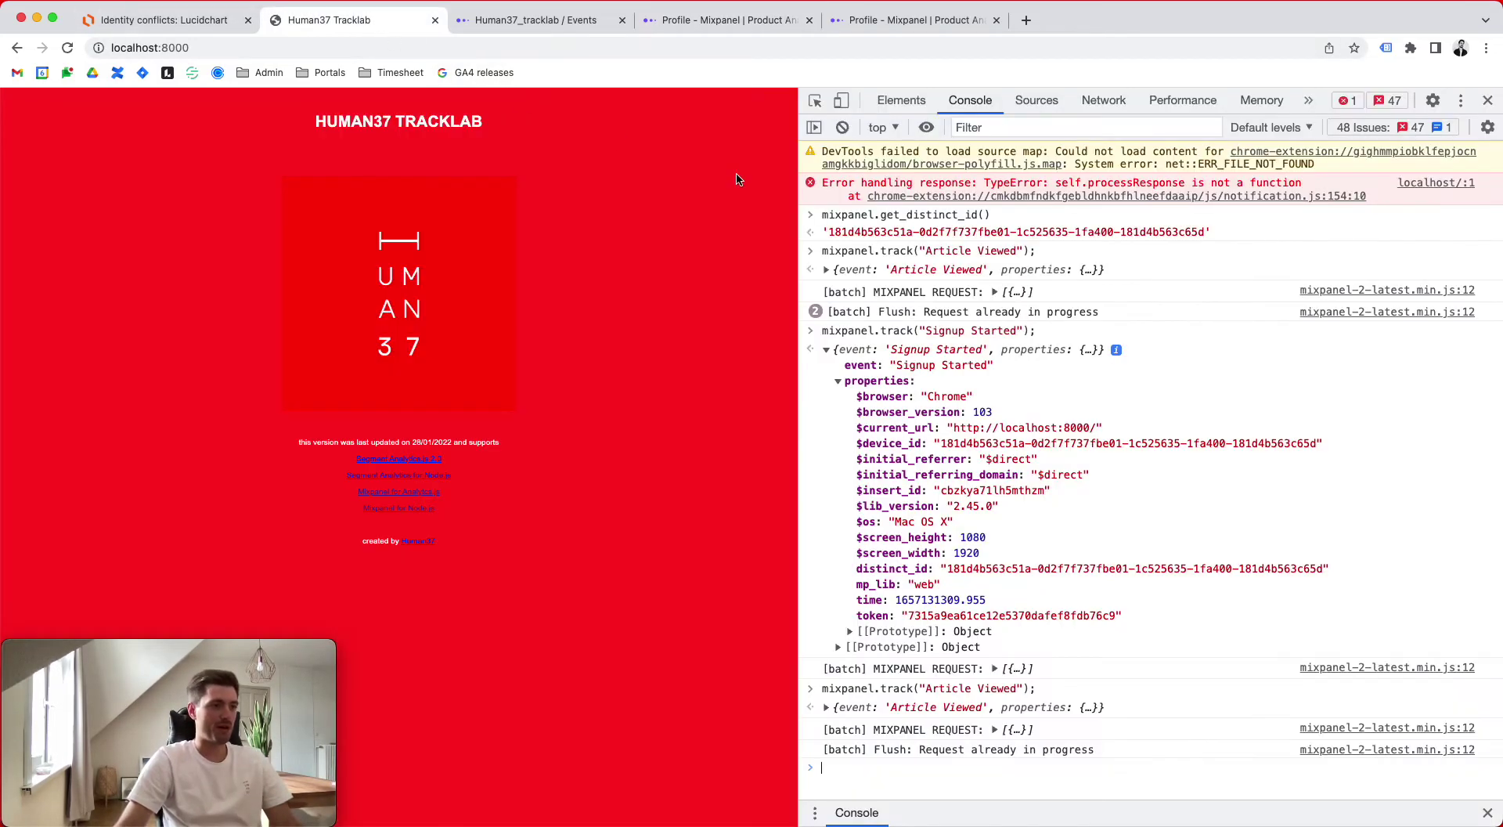
left_click(1014, 776)
type("mixp")
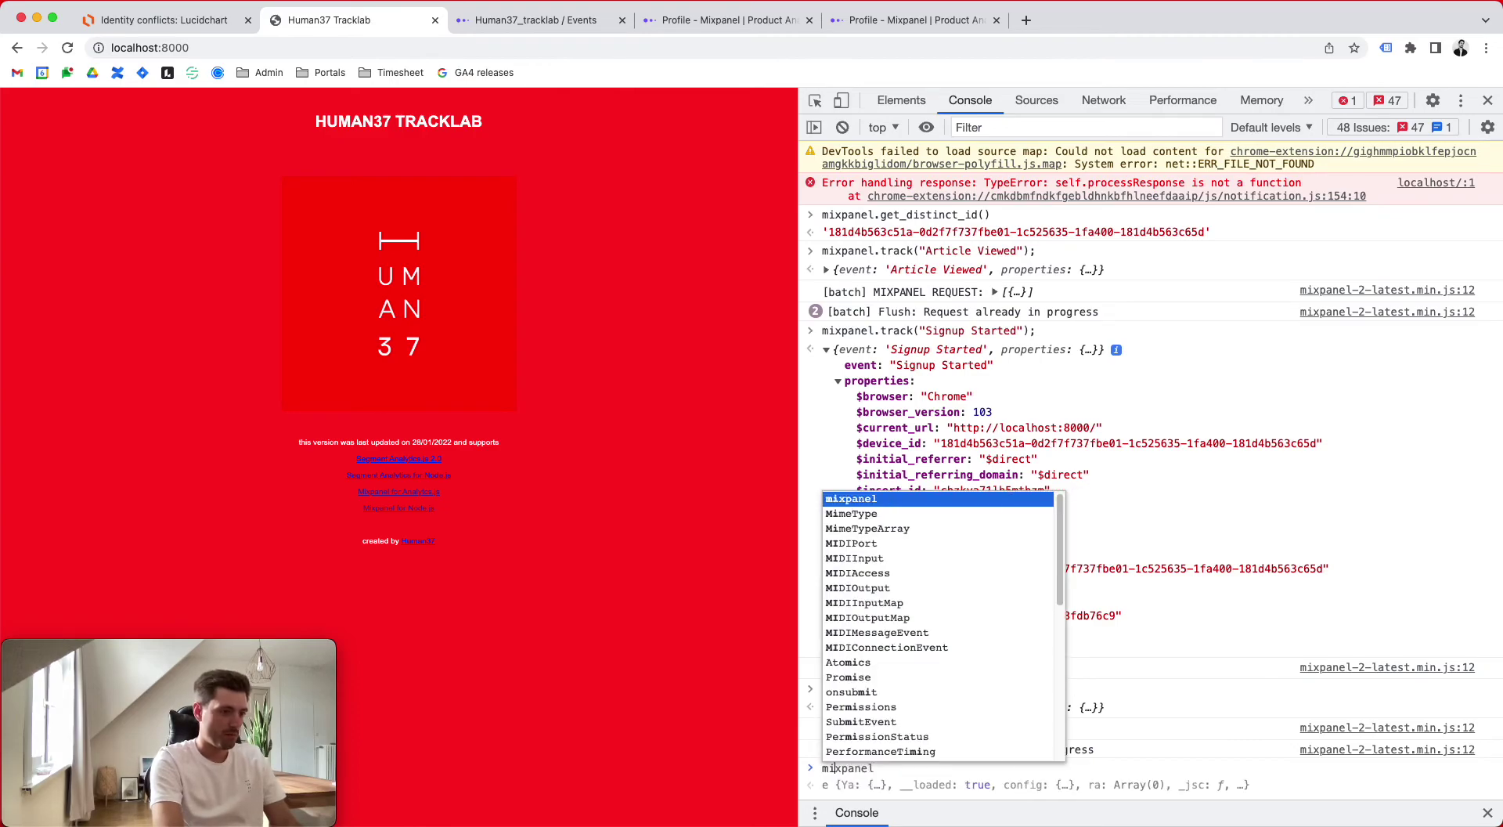
type("anel.identify")
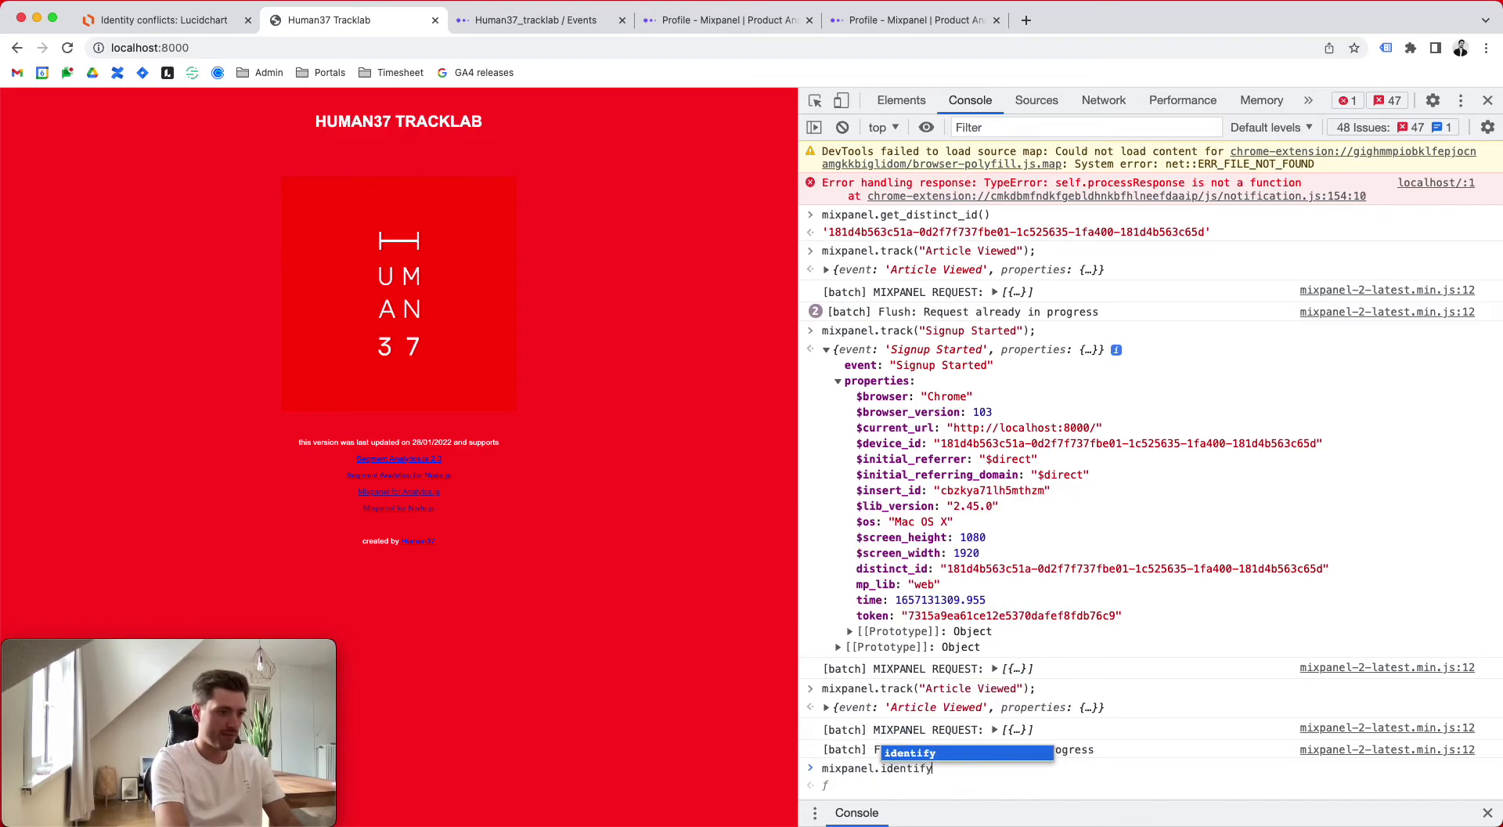
type("(\"")
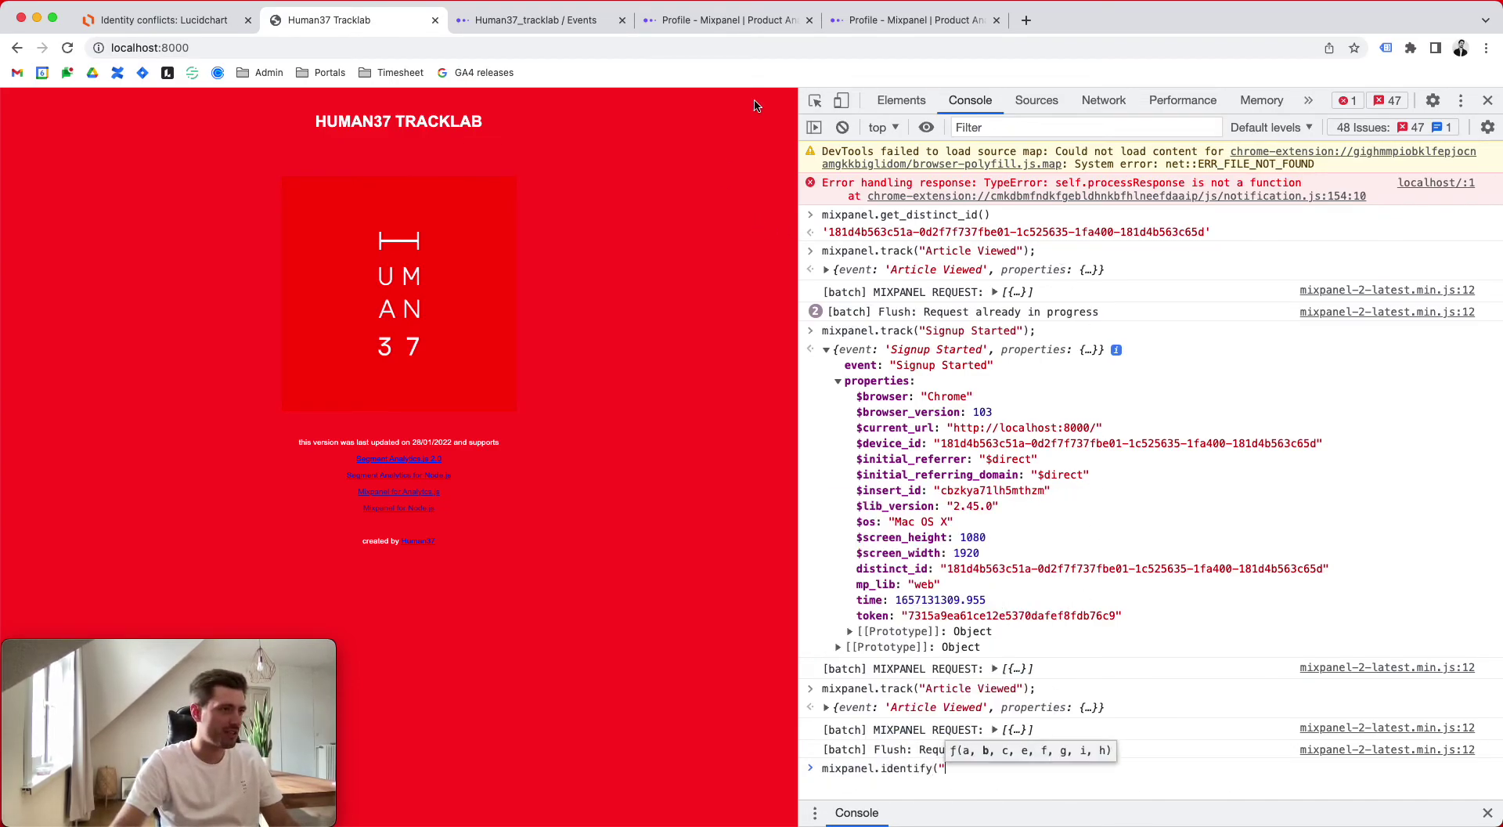
key("super+9")
left_click(723, 23)
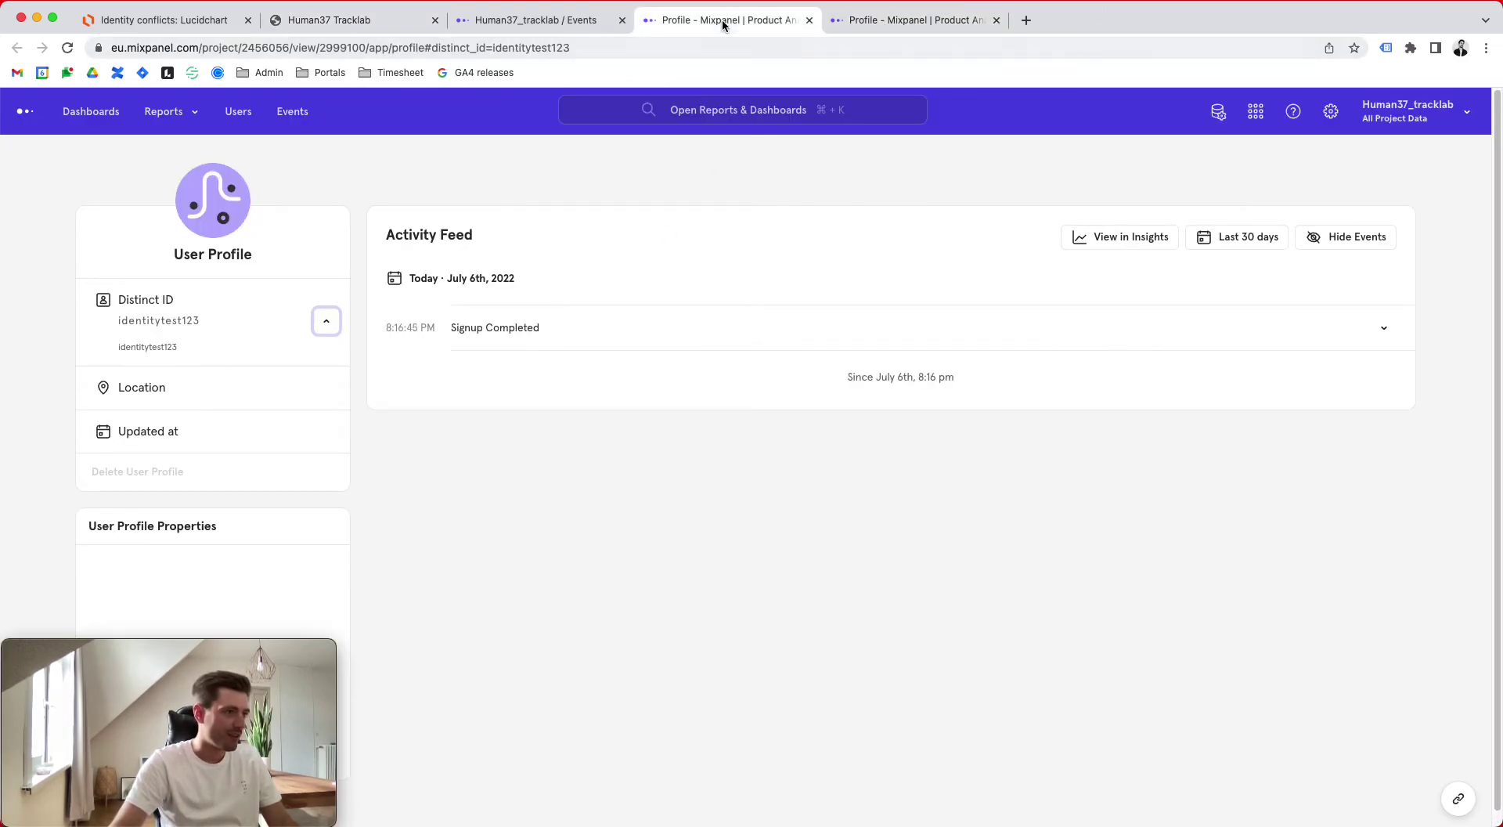
left_click_drag(205, 344, 111, 348)
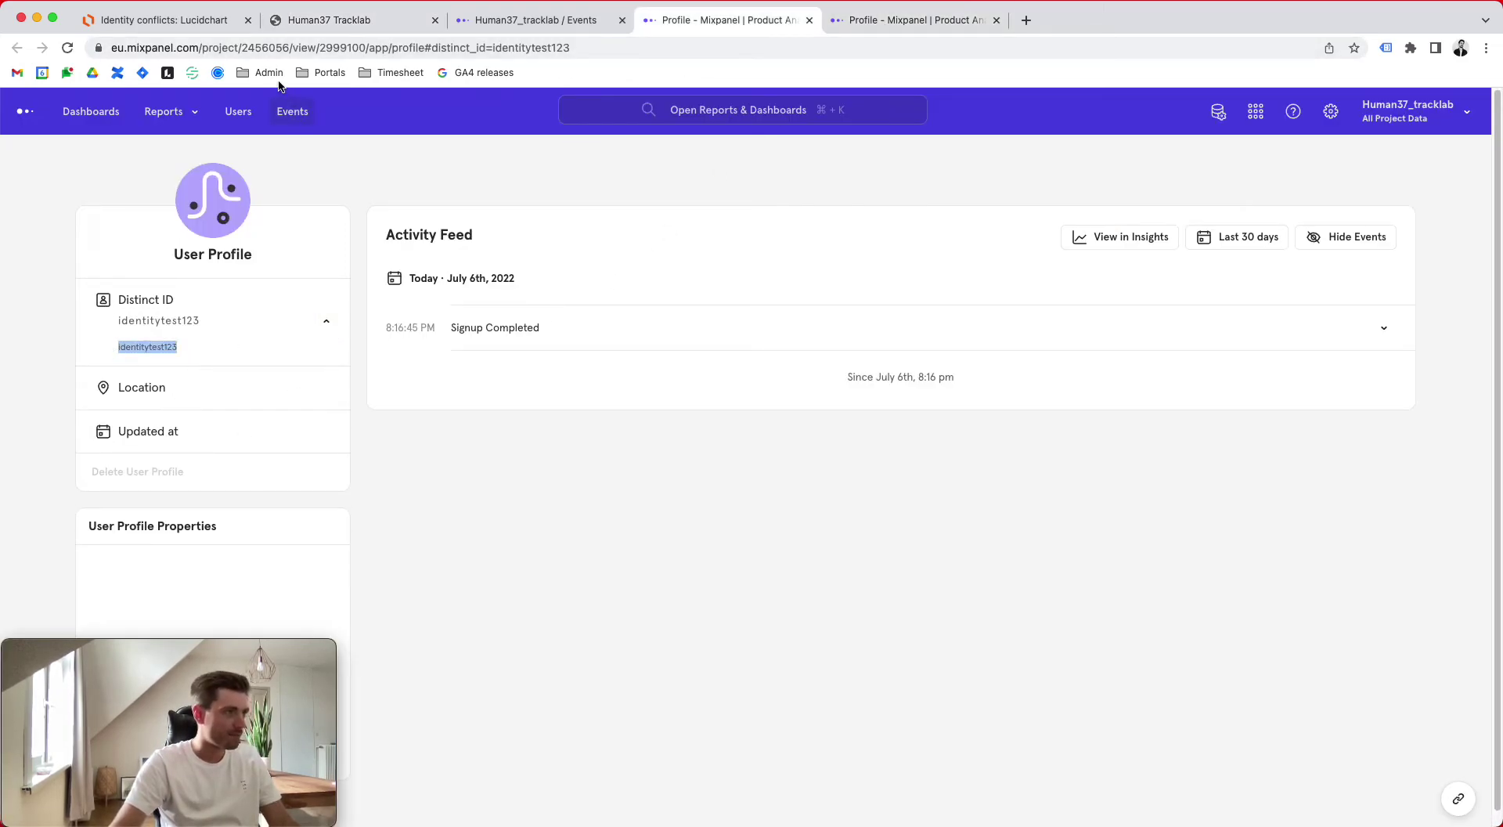
left_click(346, 23)
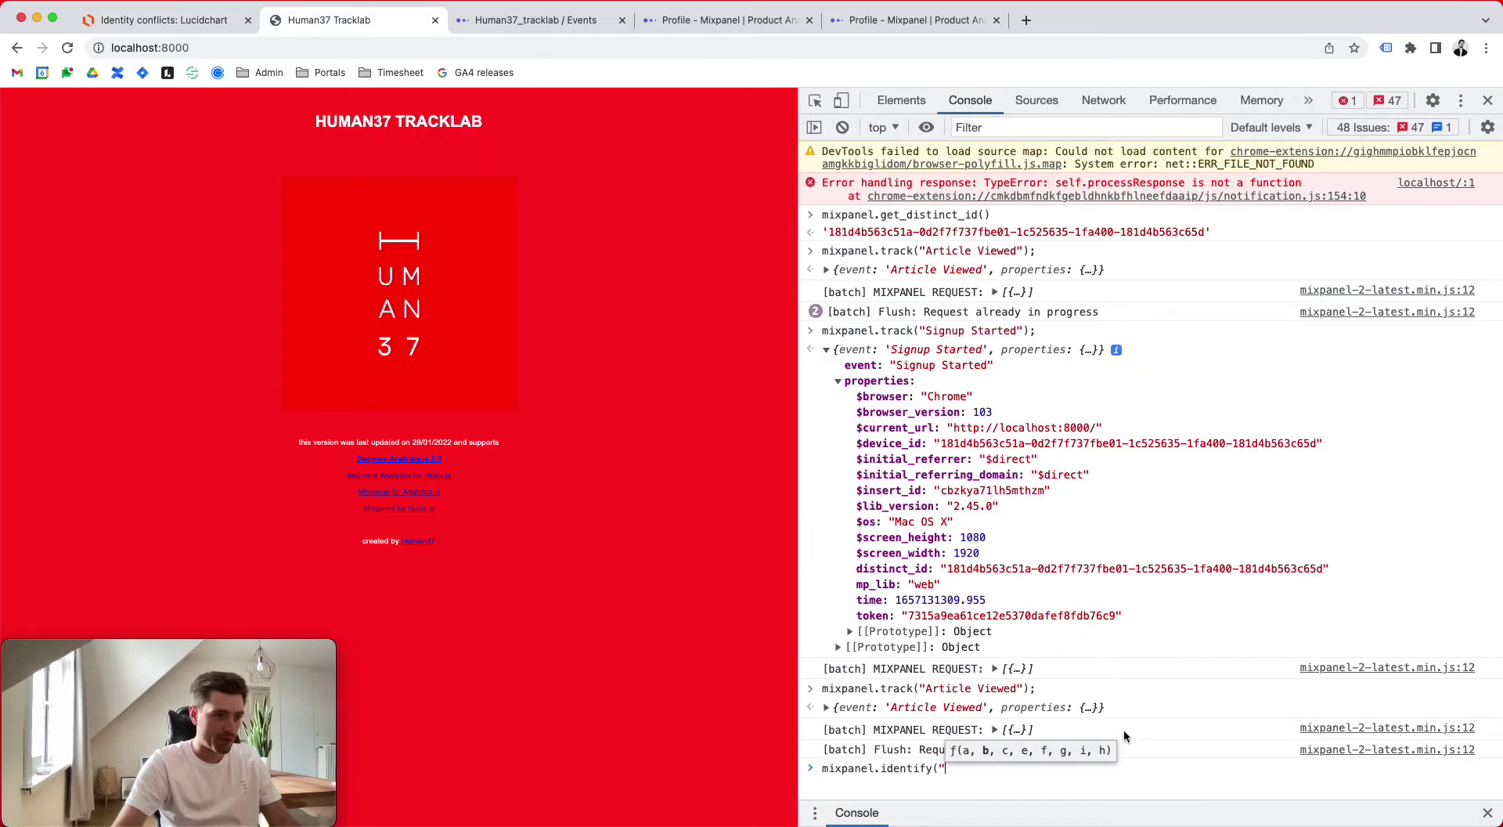
type("identitytest123")
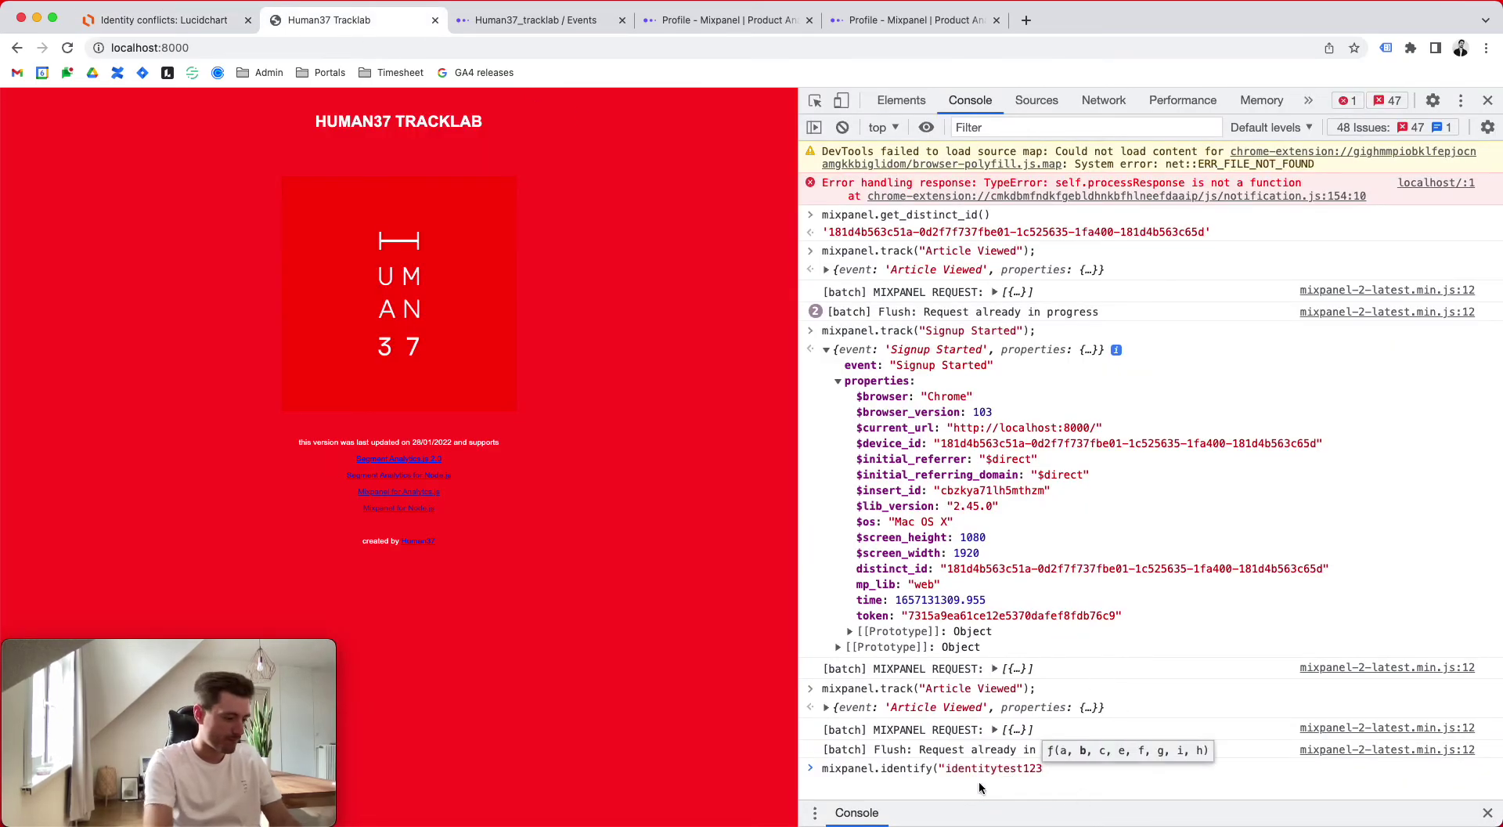
type("\");")
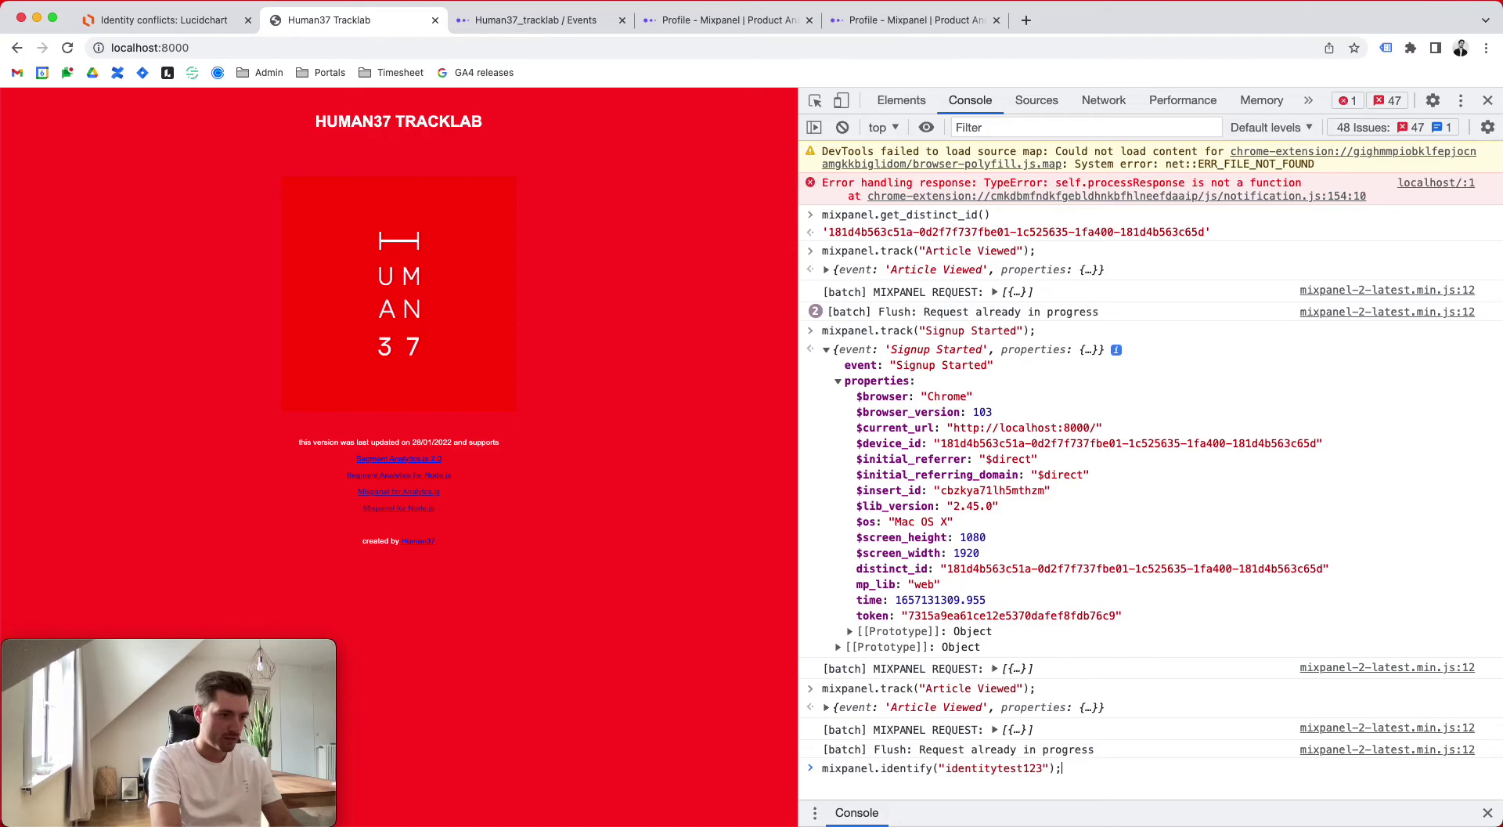
key("Return")
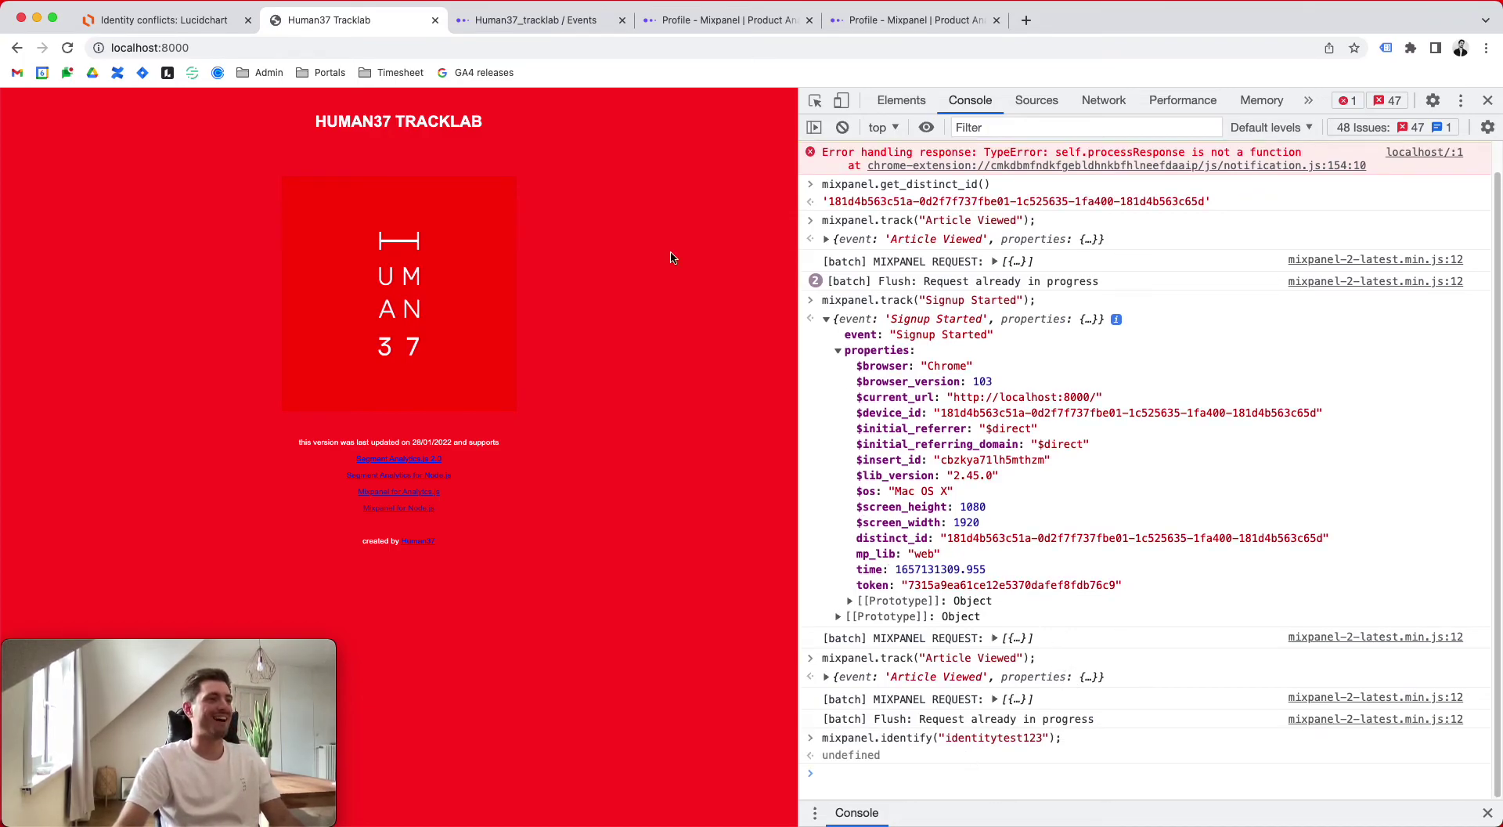
Recall the earlier Article Viewed tracking command and select it to clear the console line
key("Up")
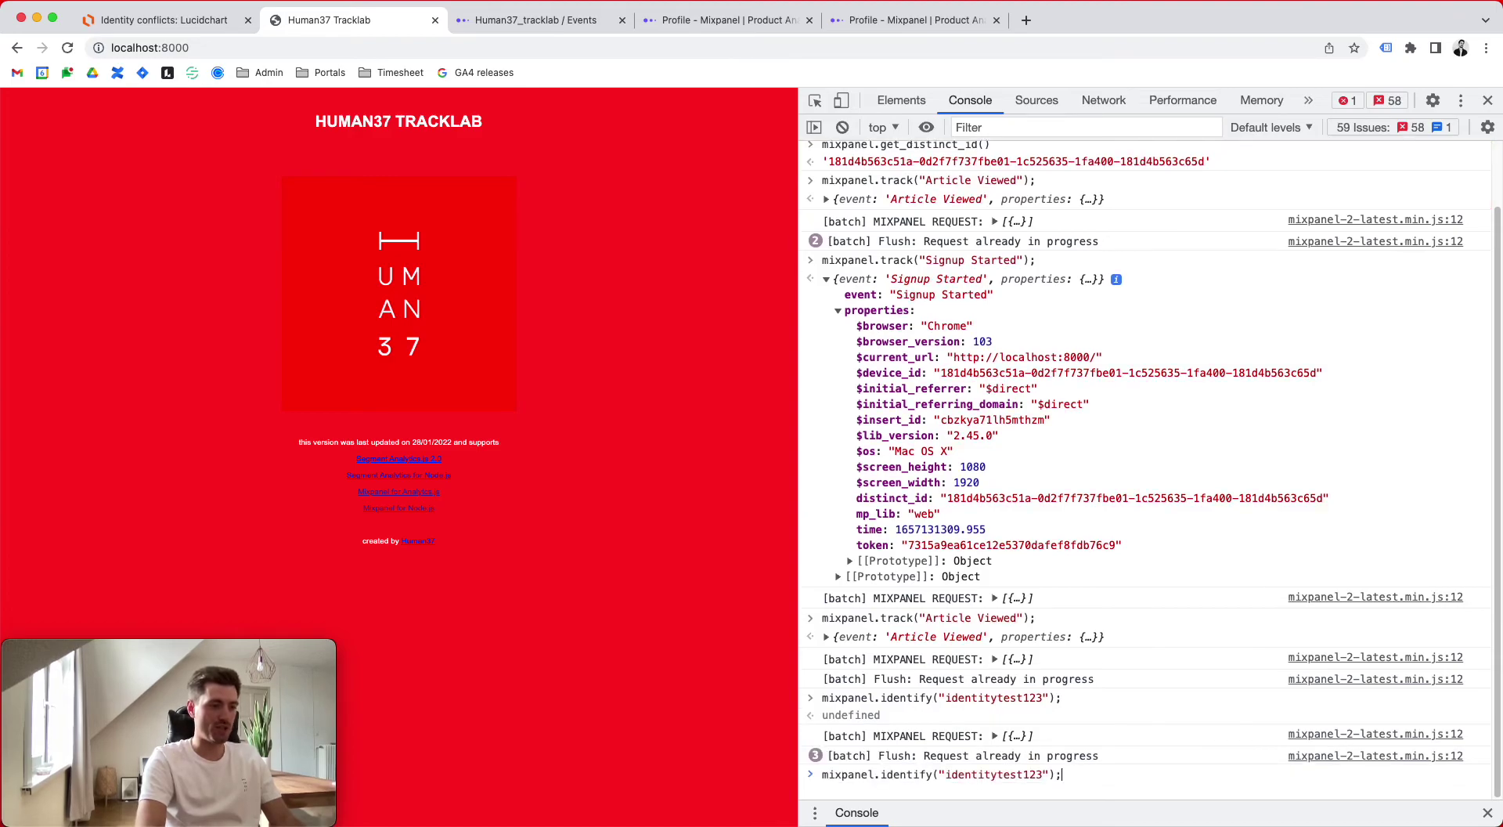
key("Up")
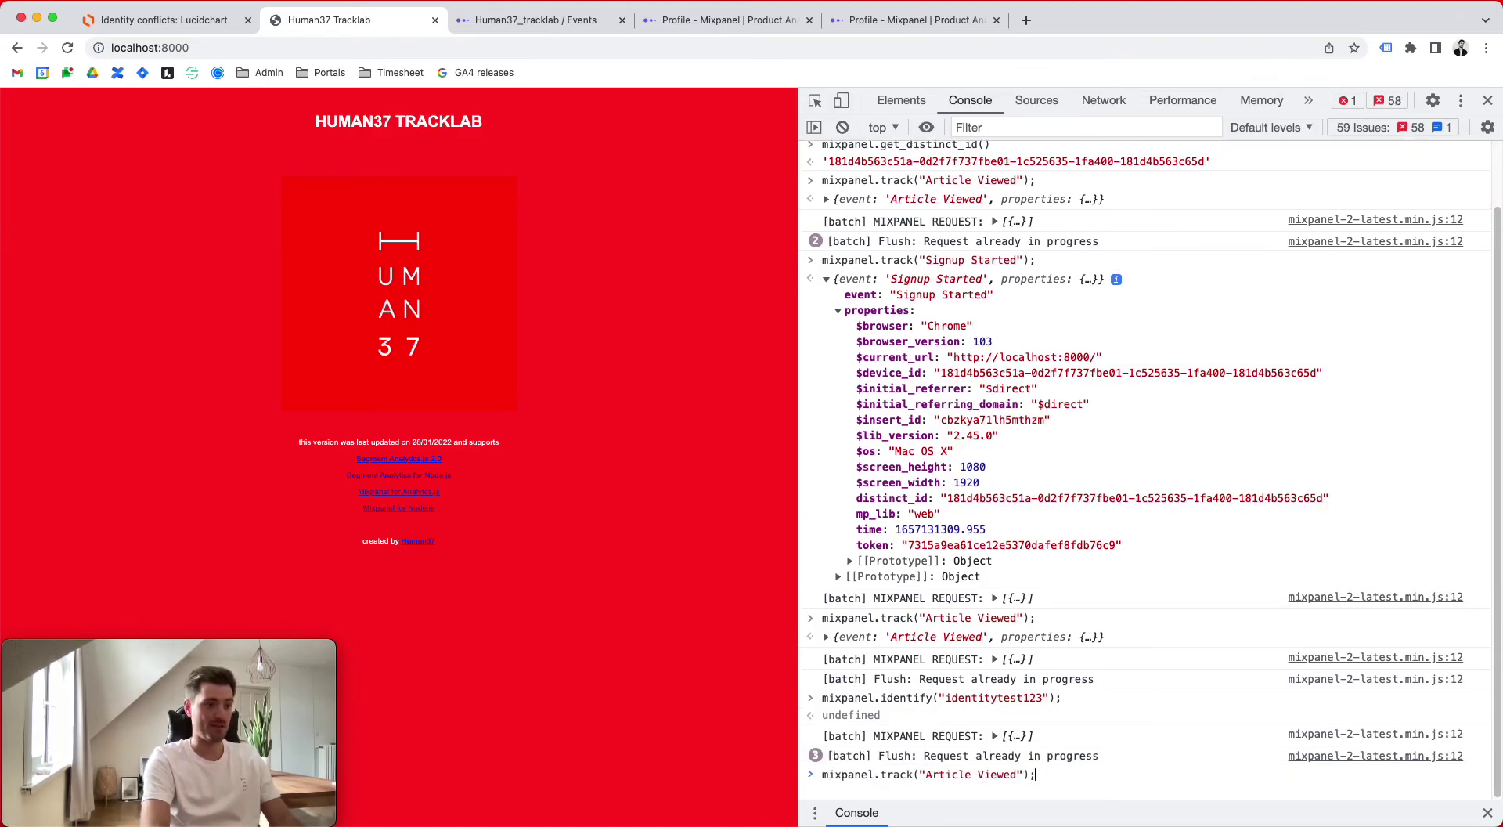
scroll(1143, 470, "up", 1)
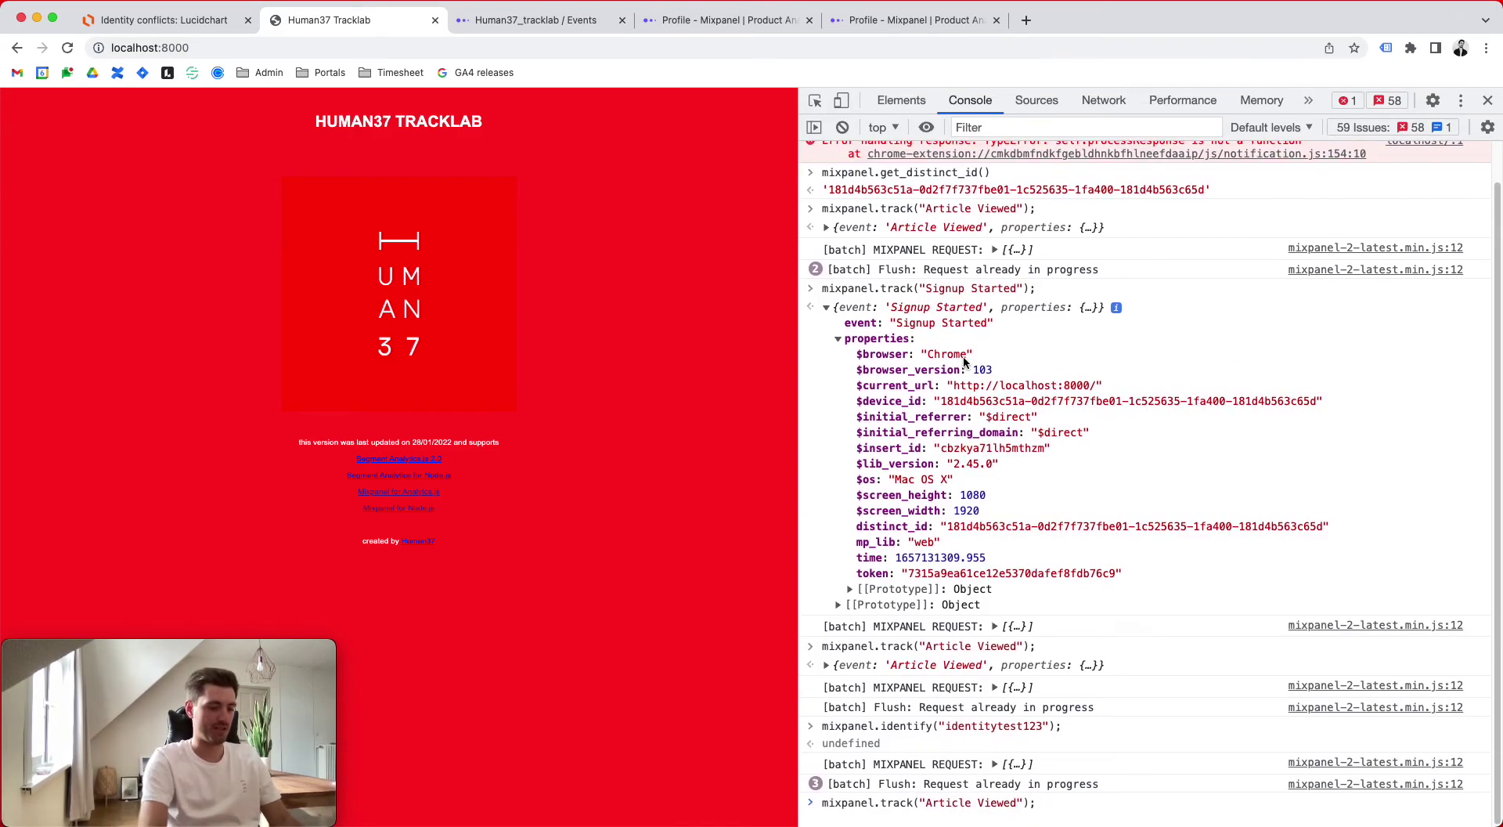
key("super+a")
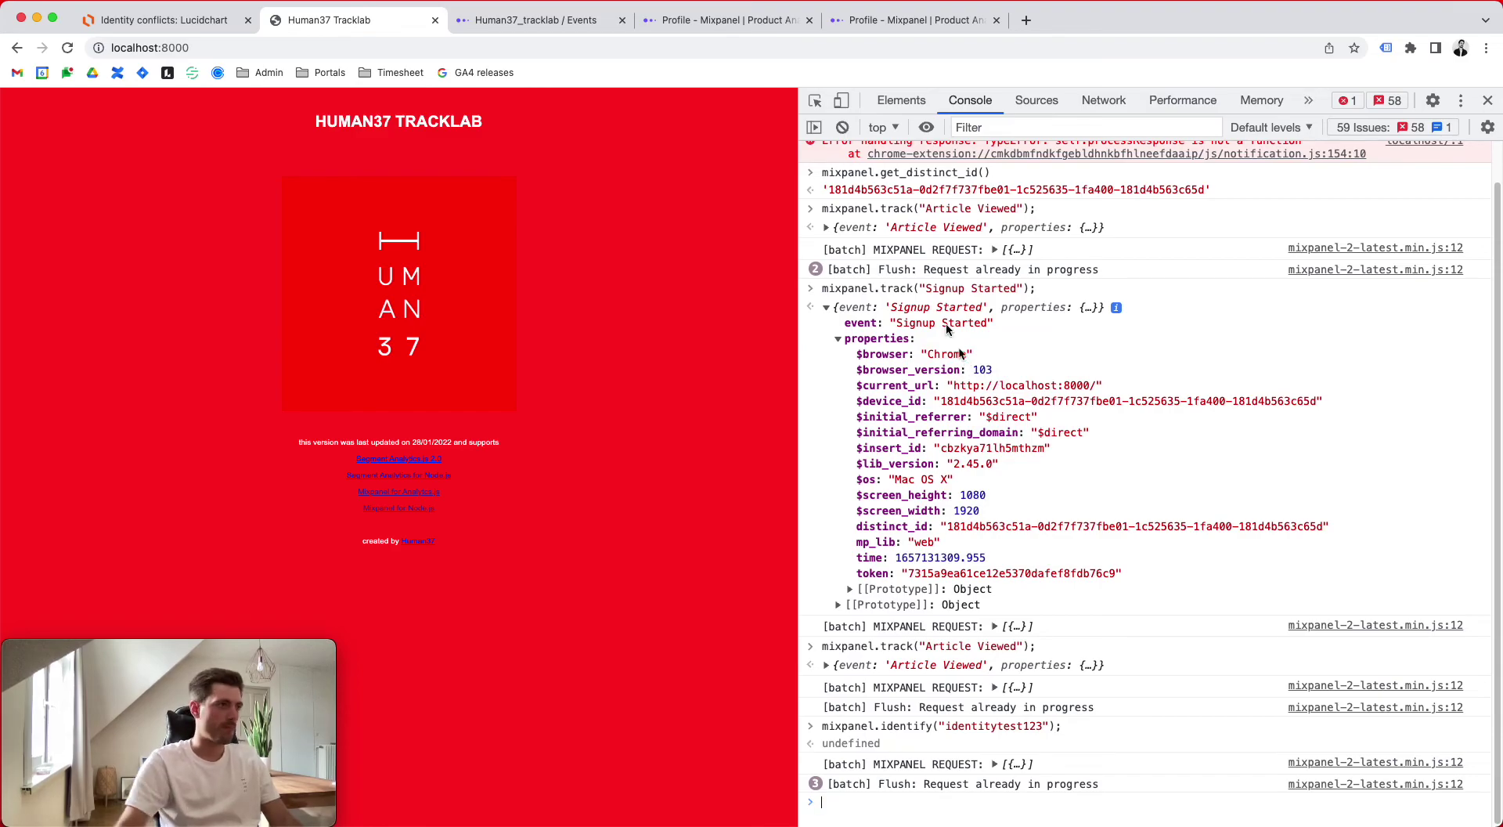
Refresh the Mixpanel events list so the new Identify event appears at the top
left_click(688, 20)
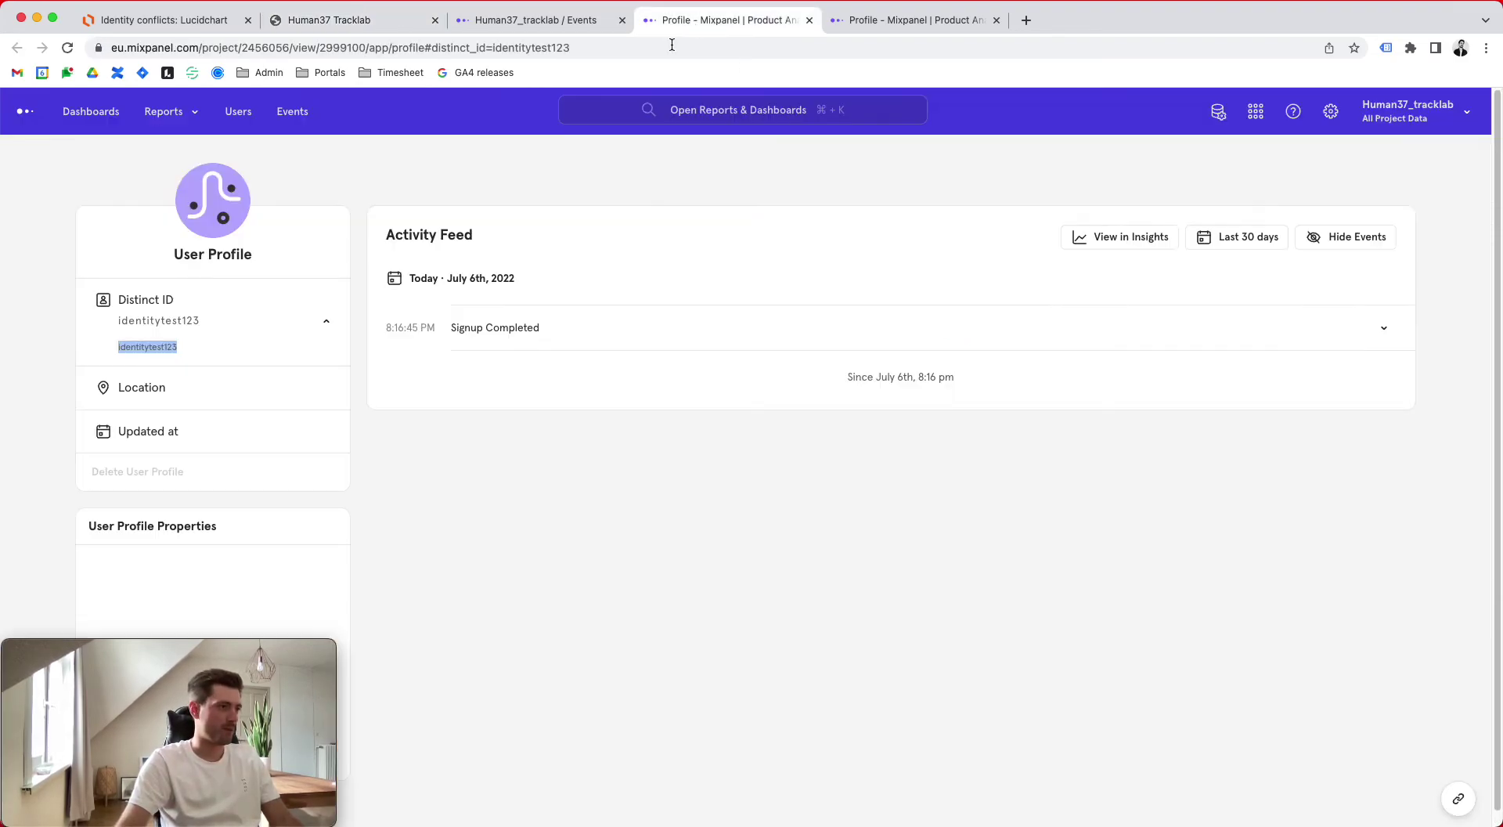
left_click(599, 18)
left_click(156, 166)
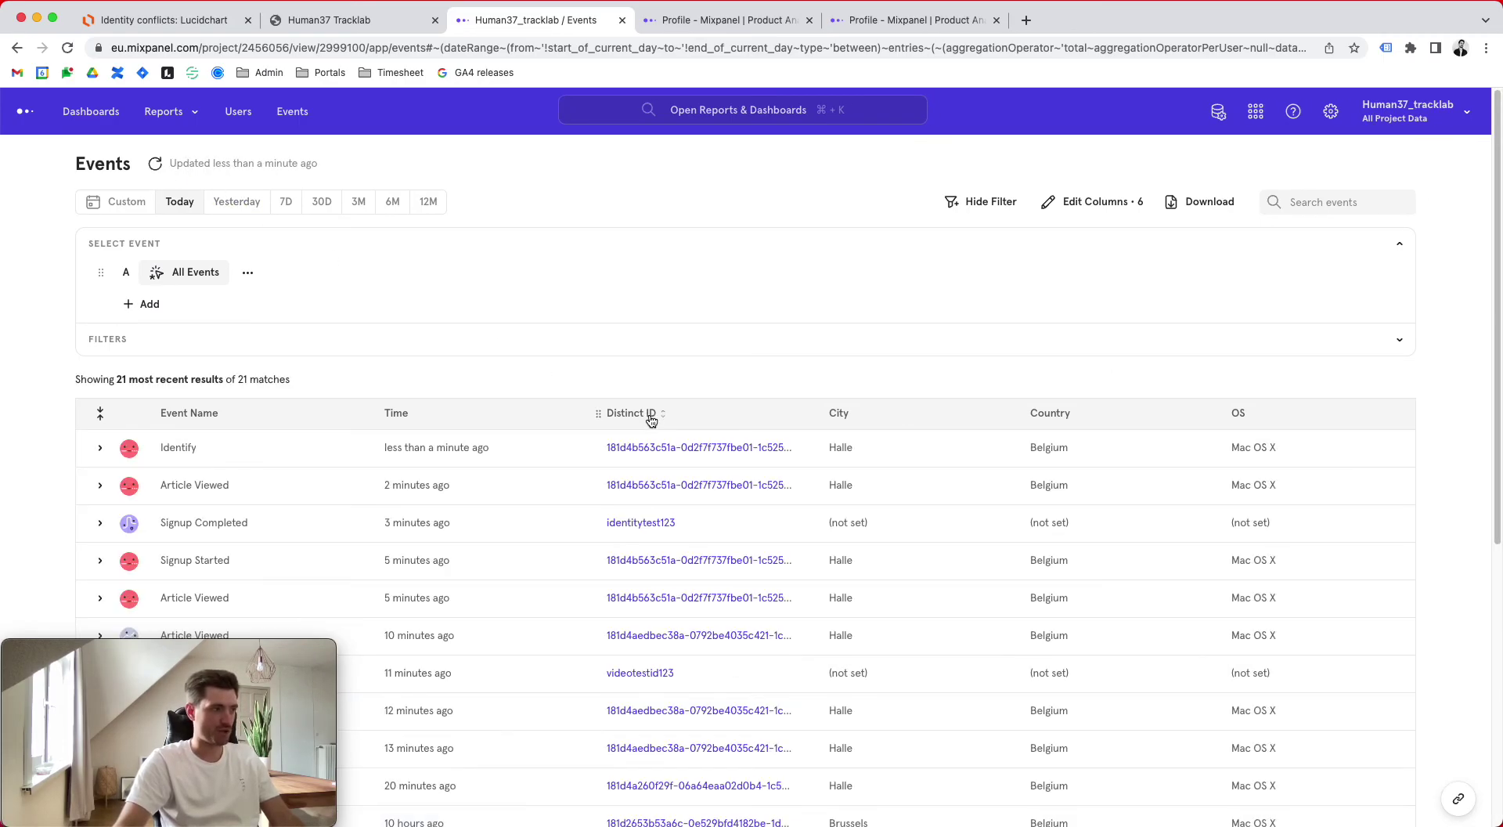
scroll(340, 467, "down", 1)
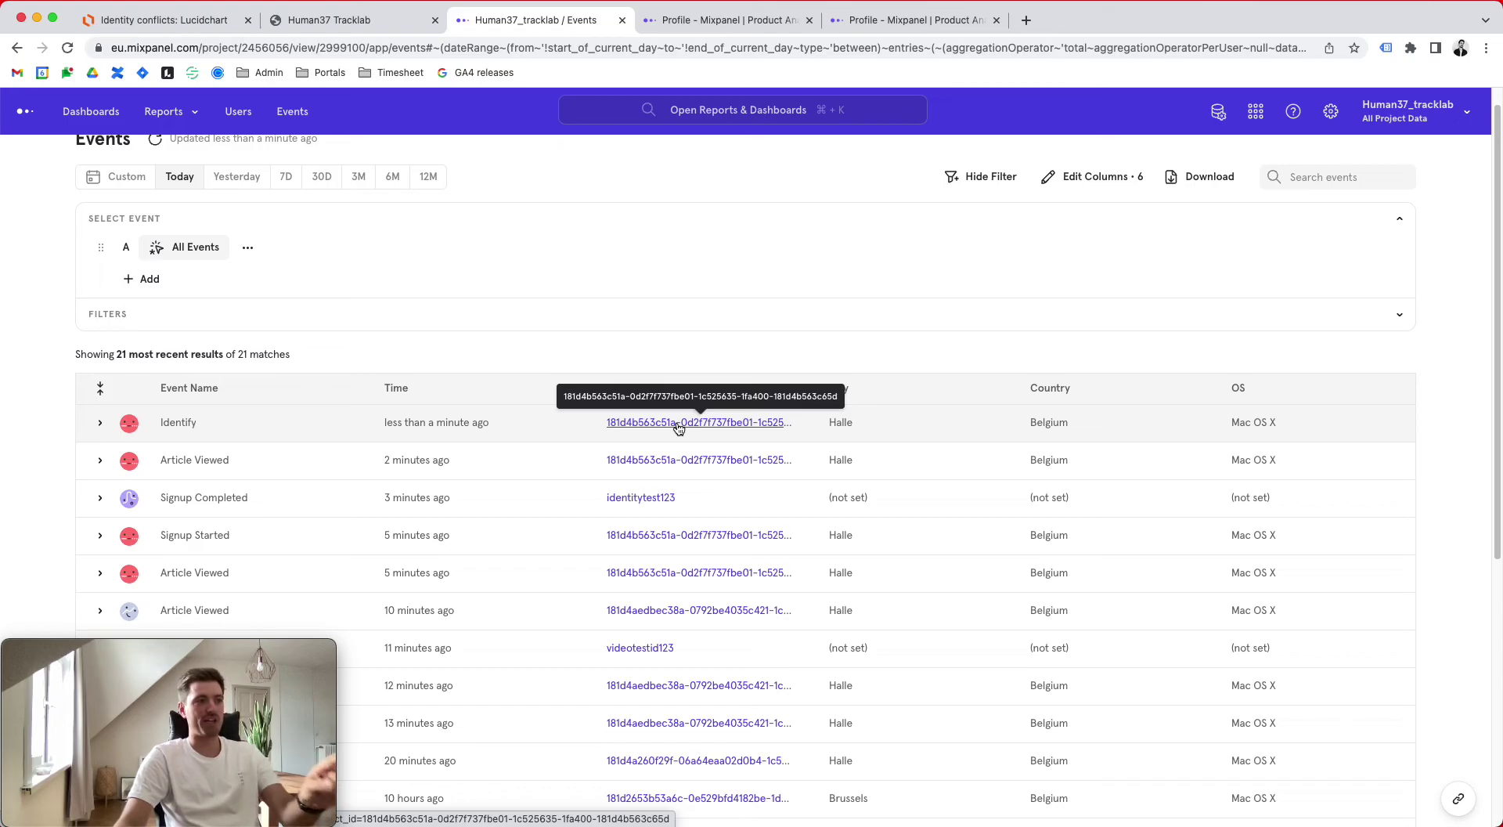
Recheck the identitytest123 and anonymous visitor profiles, then return to the events list
left_click(756, 21)
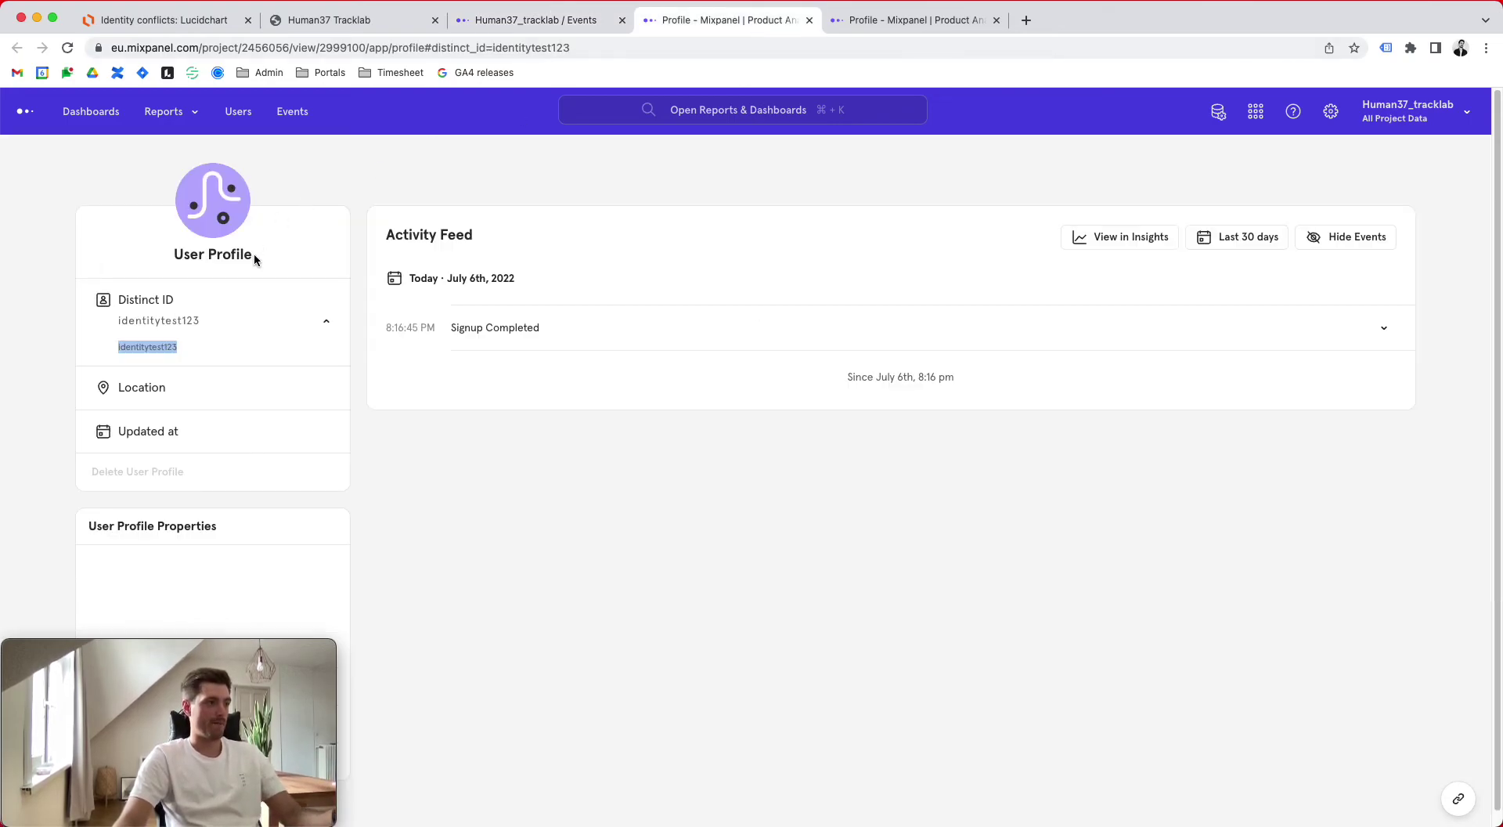
left_click(950, 23)
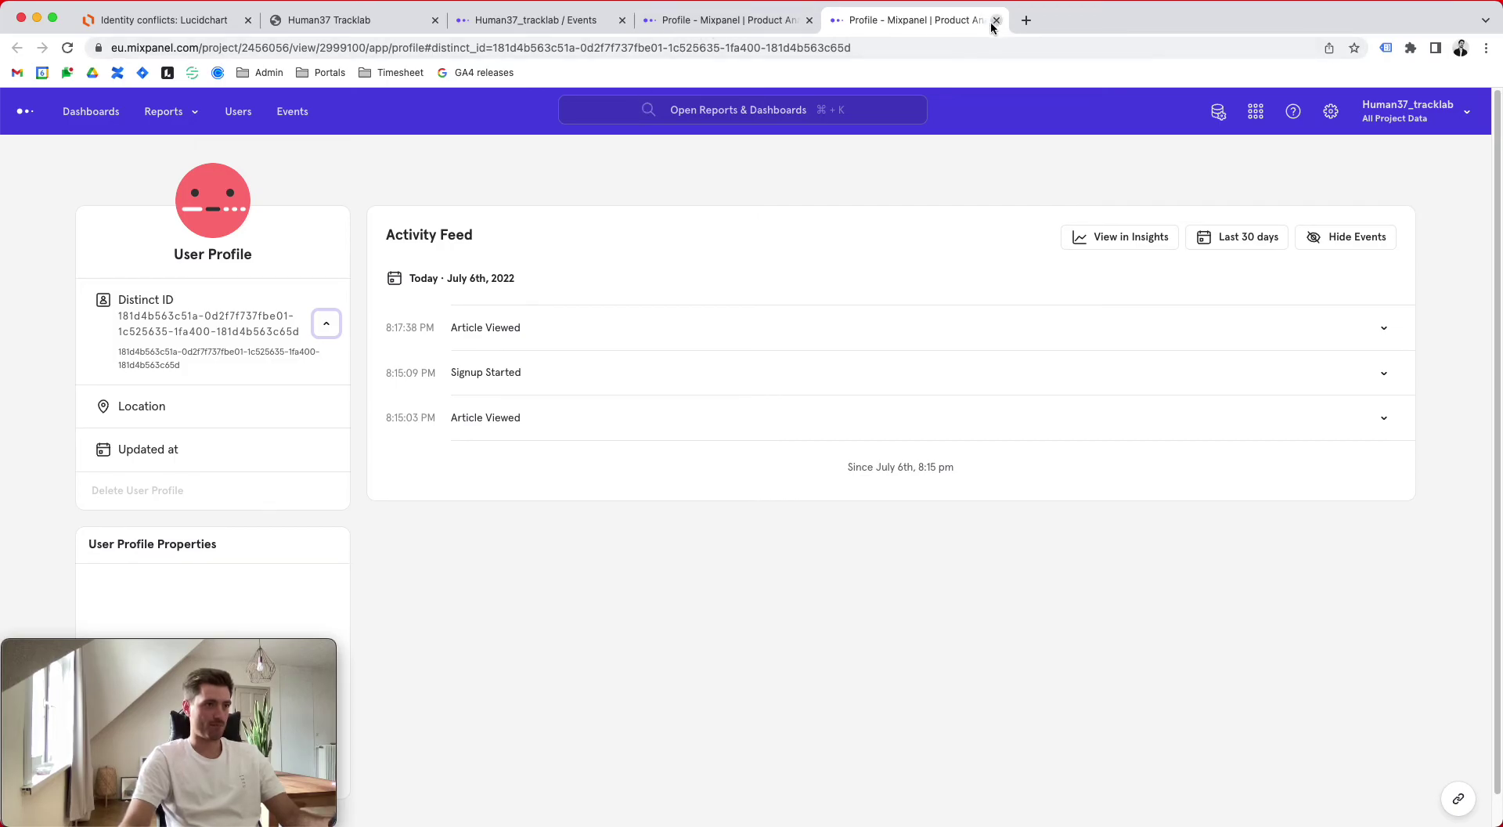
left_click(501, 22)
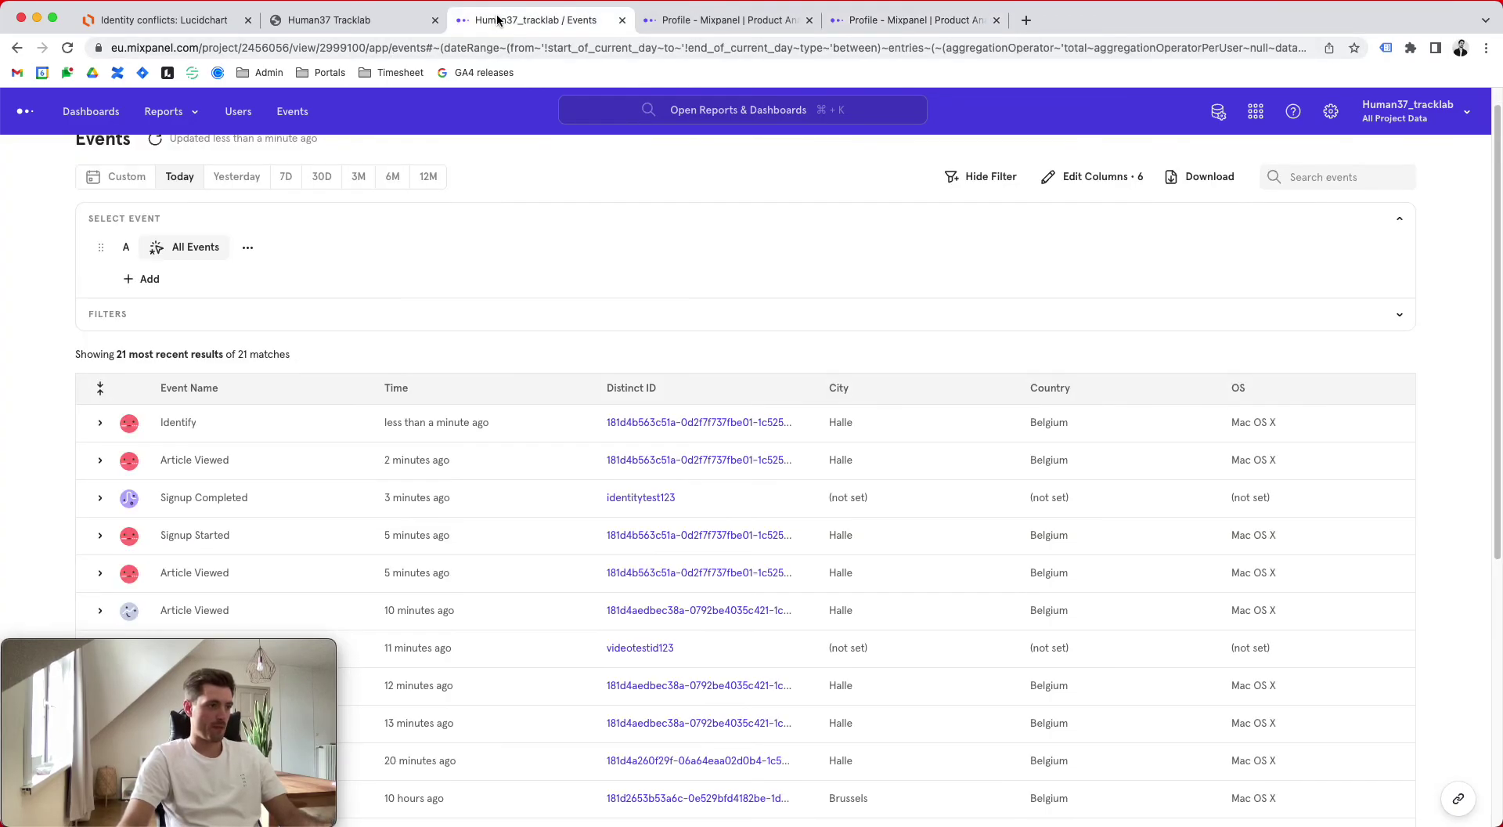
Open the Identify event's anonymous profile and confirm identitytest123 is among its distinct IDs
left_click(725, 421)
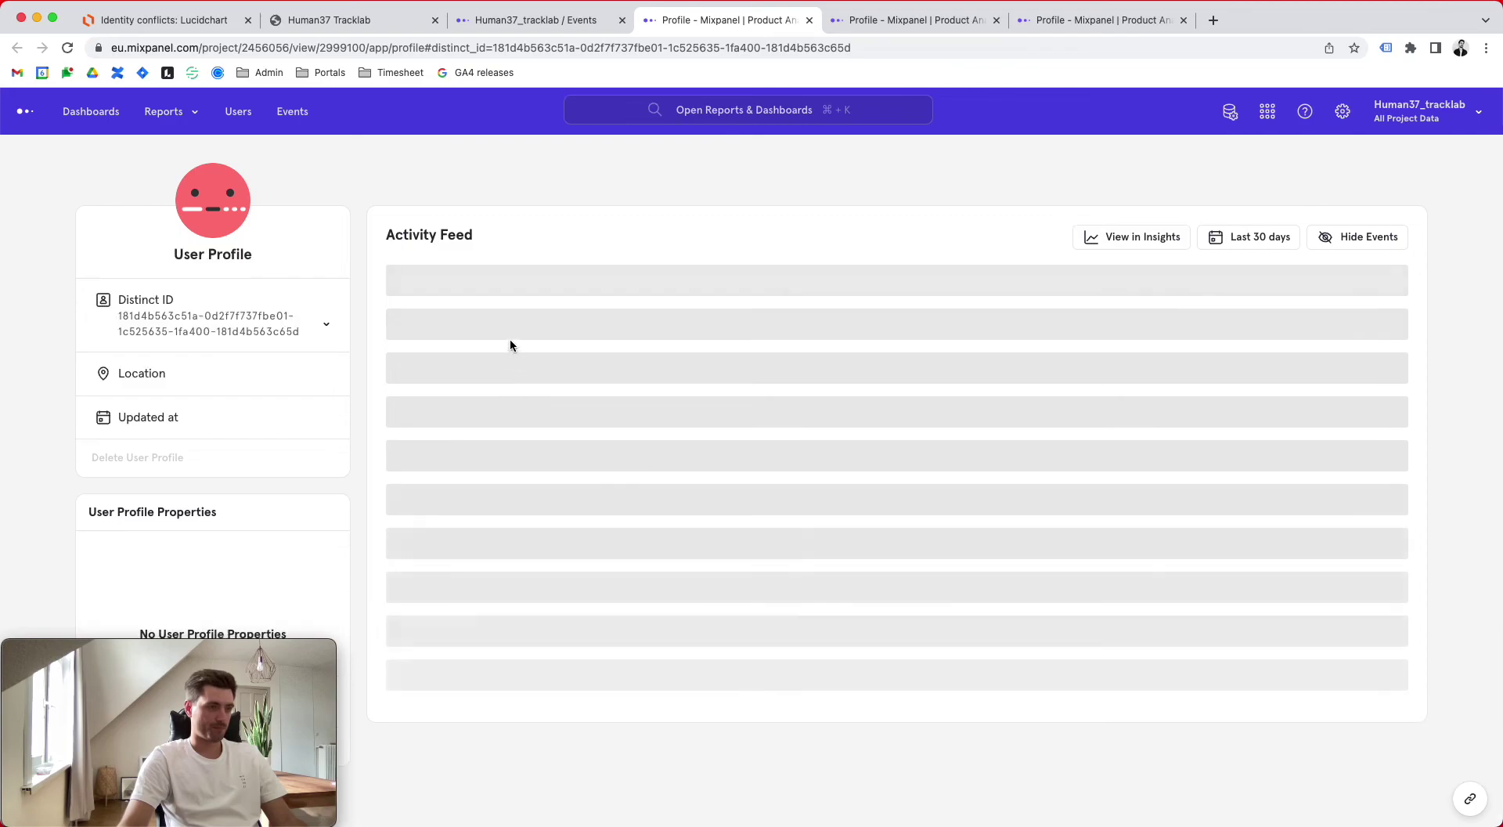
left_click(326, 324)
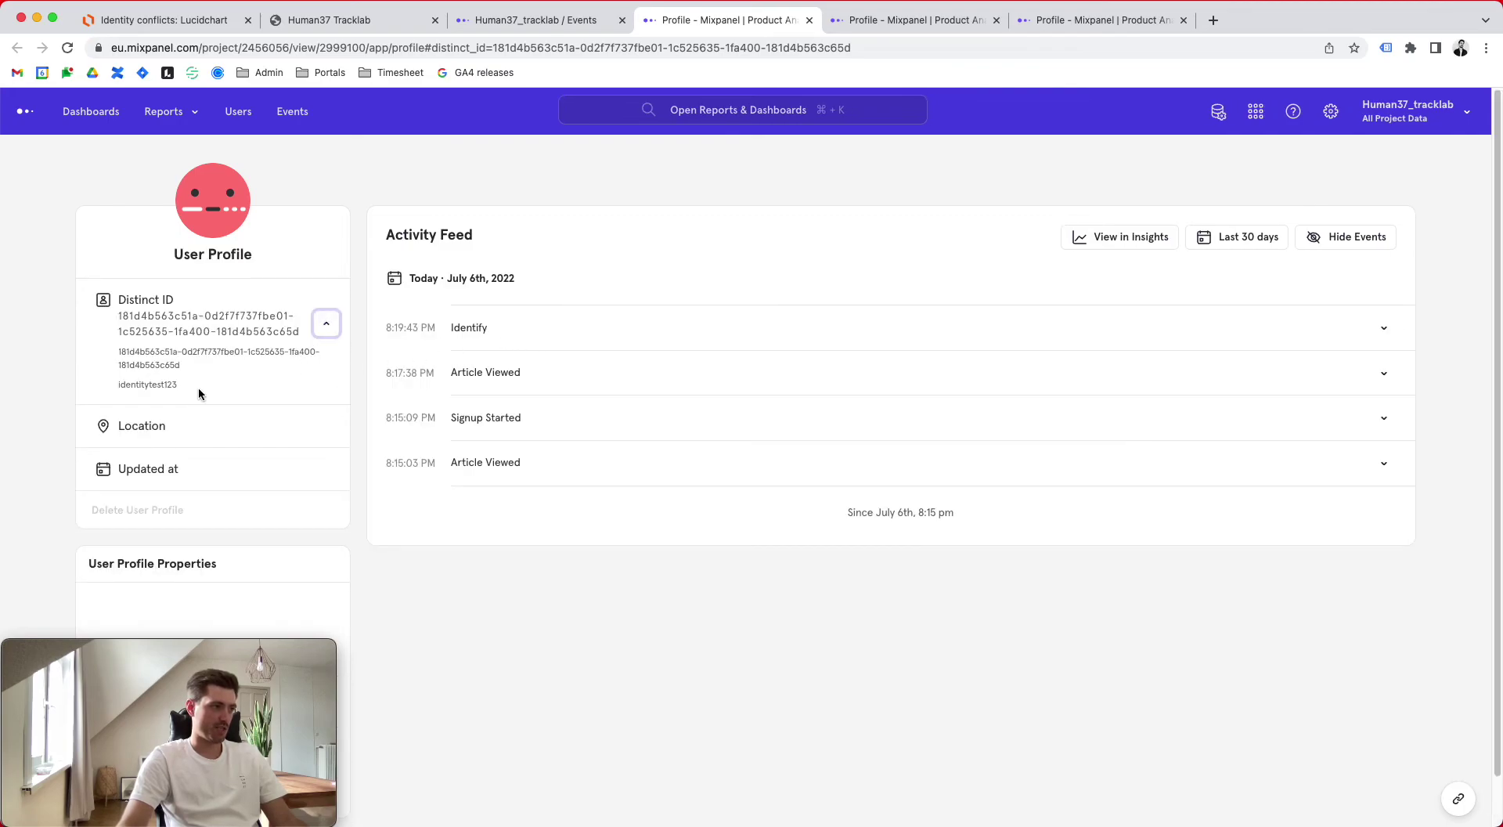
left_click_drag(199, 387, 111, 387)
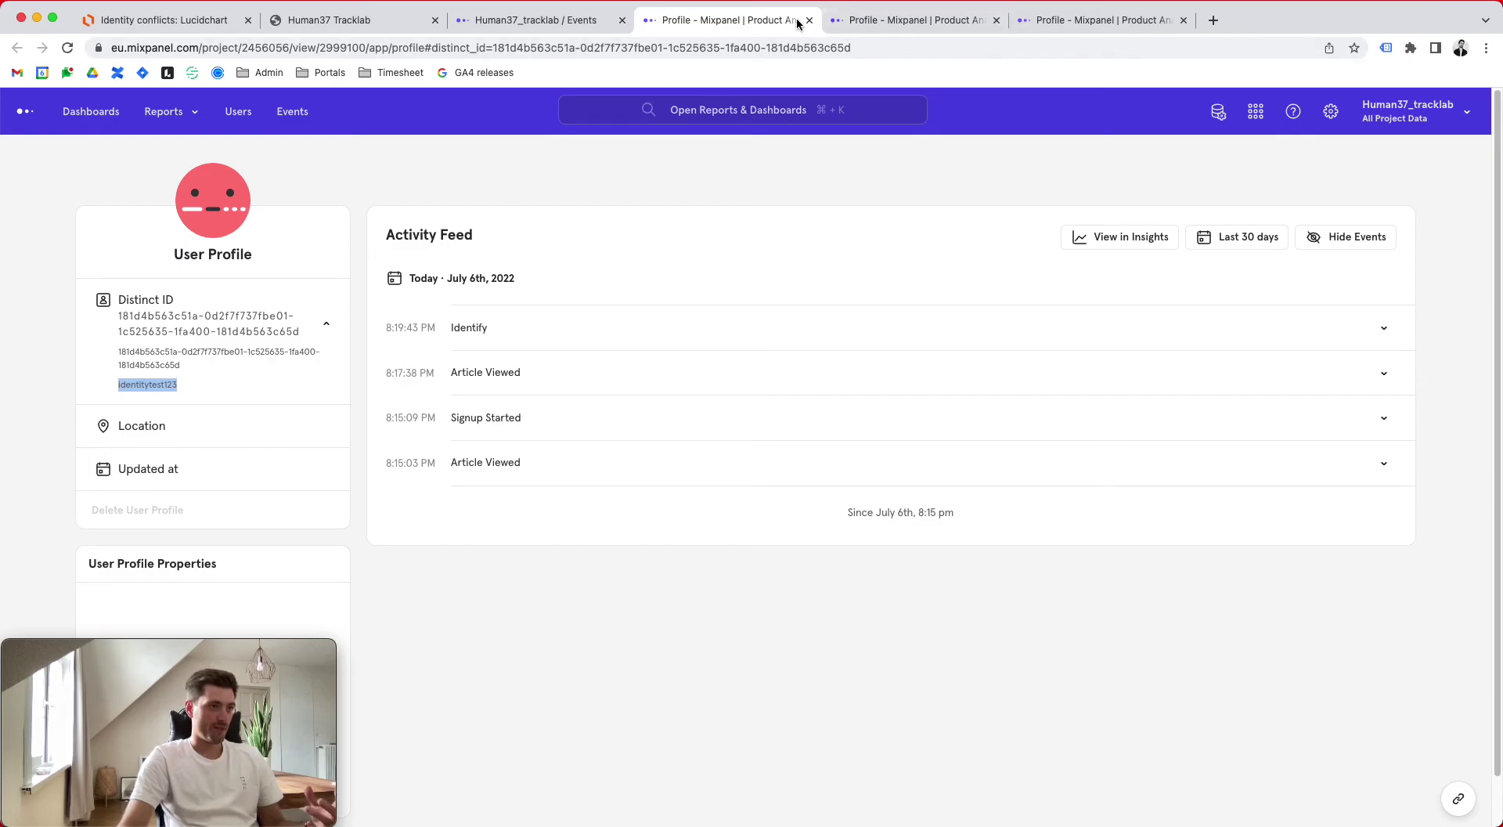
Reopen the identitytest123 profile from Events and expand its merged Distinct IDs
left_click(881, 23)
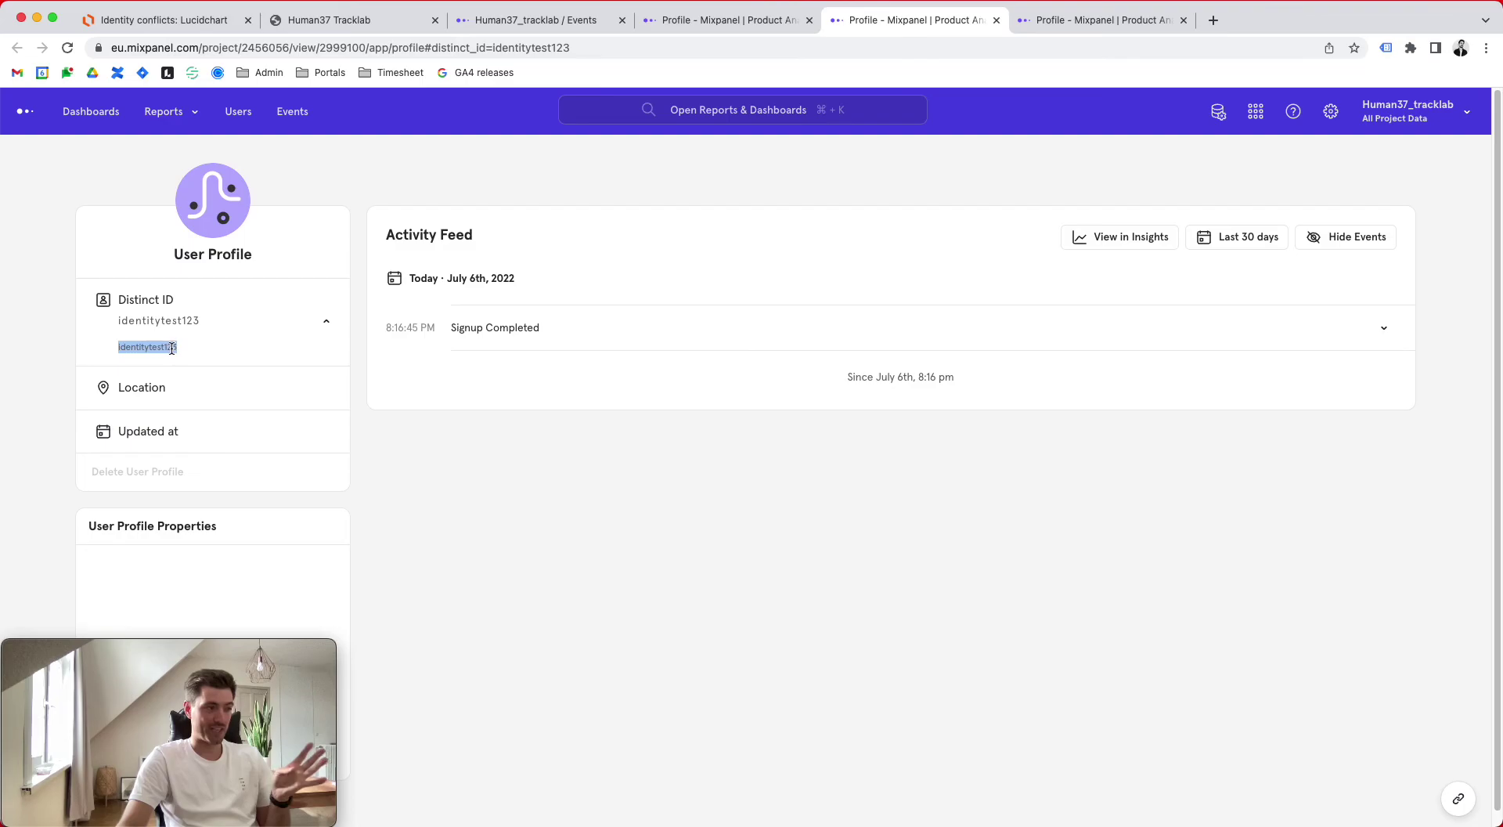
left_click(518, 22)
left_click(656, 499)
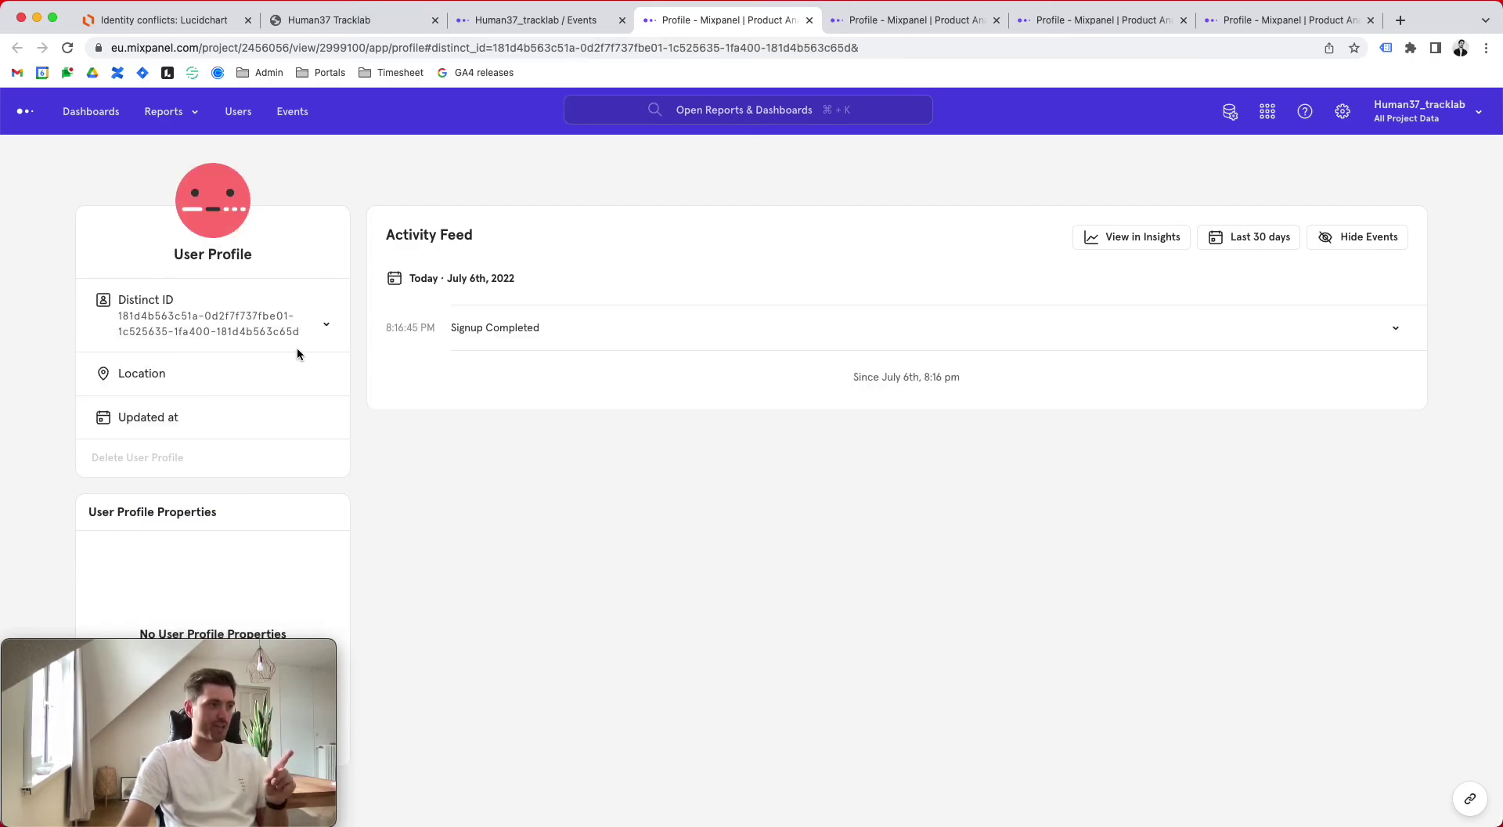
left_click(326, 324)
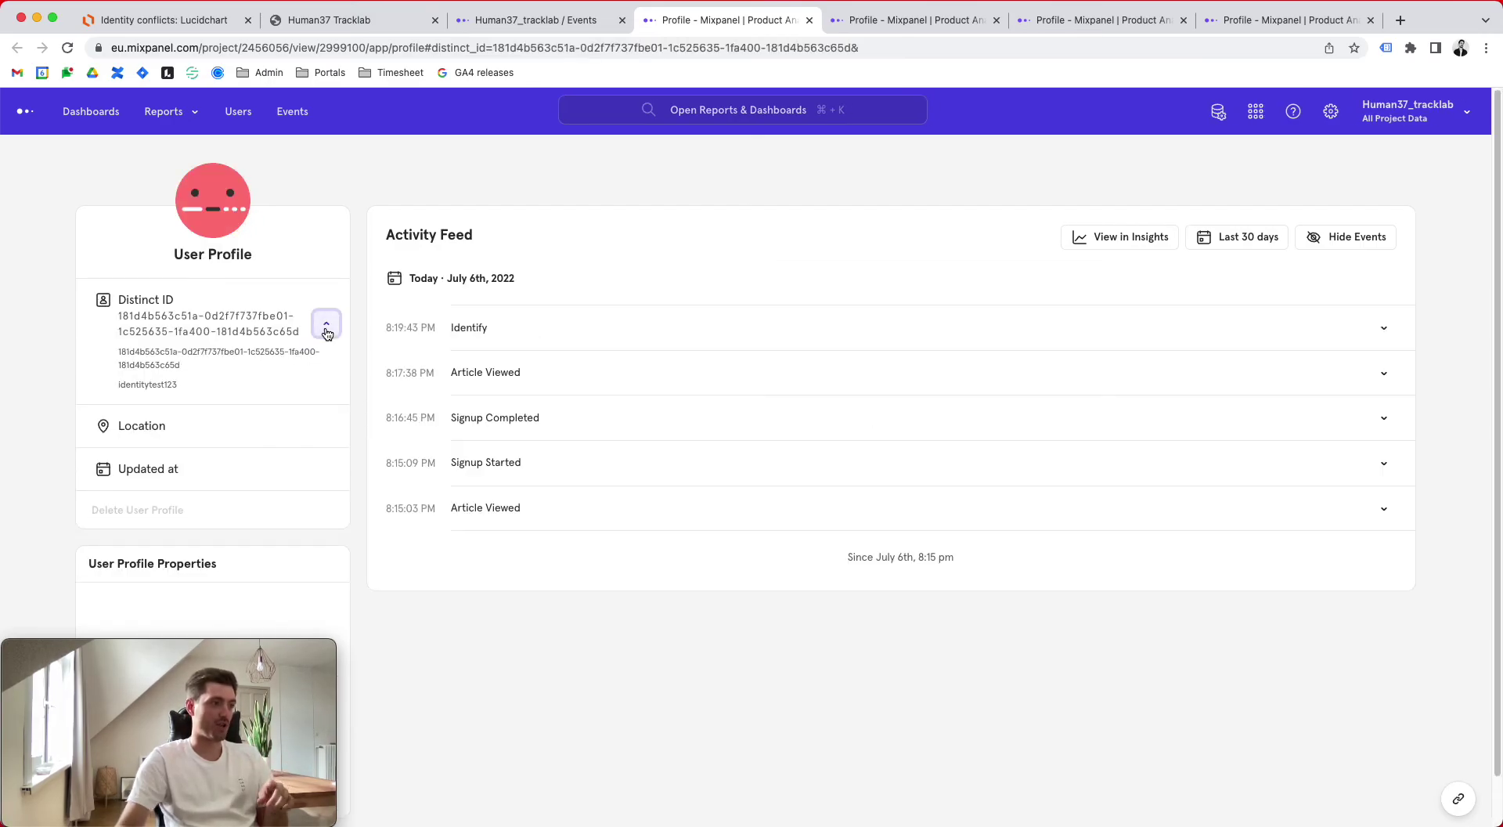